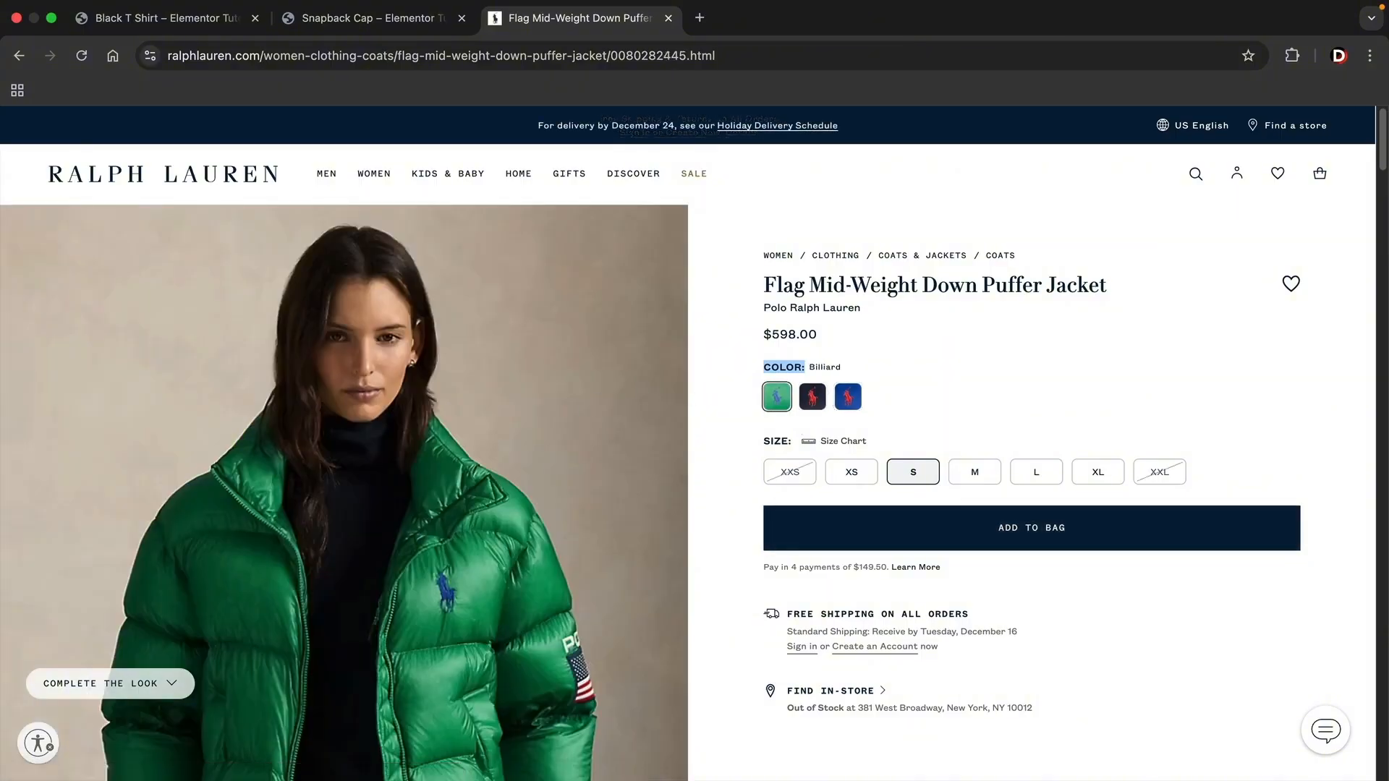
# - Leave the Ralph Lauren jacket page and start adding a new product from the Black T Shirt store page
pyautogui.scroll(-1, 687, 448)
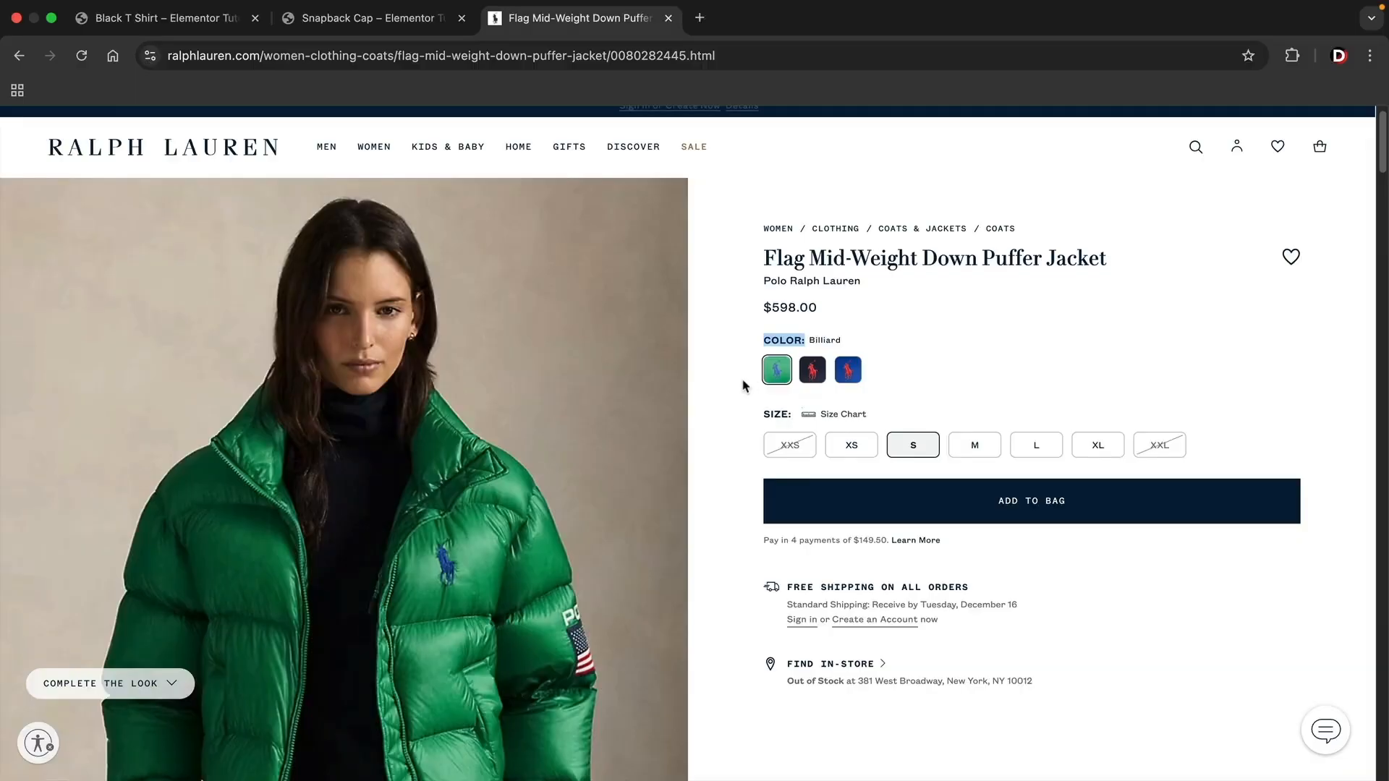
pyautogui.click(180, 19)
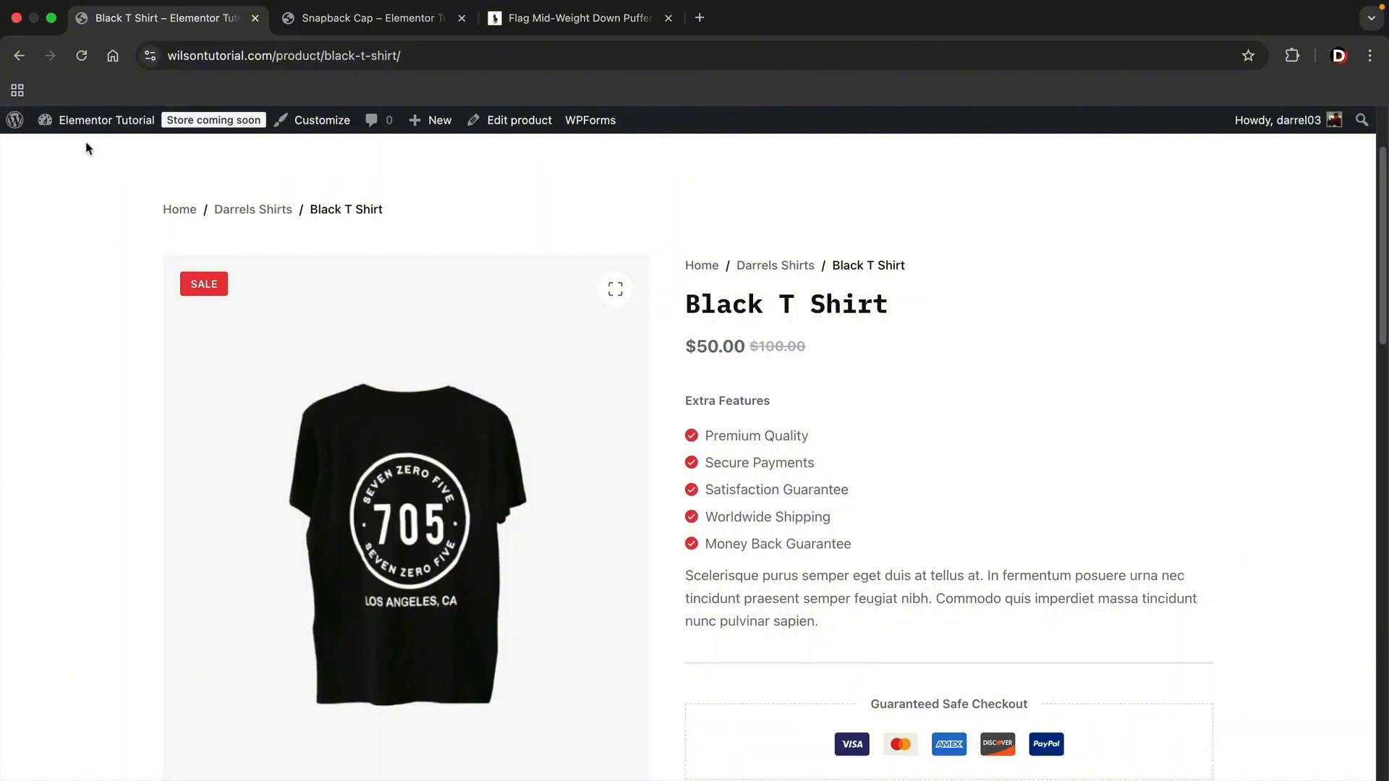
pyautogui.moveTo(84, 139)
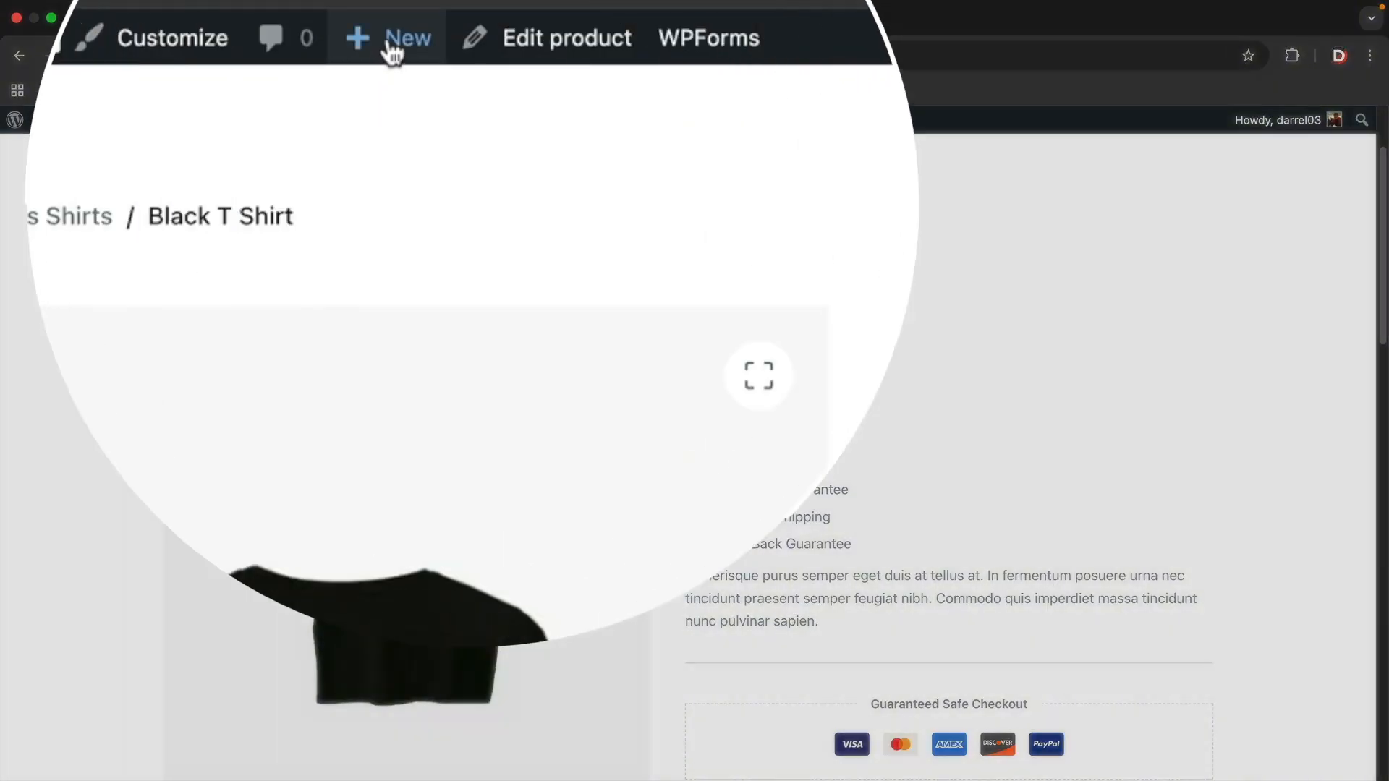
pyautogui.moveTo(430, 124)
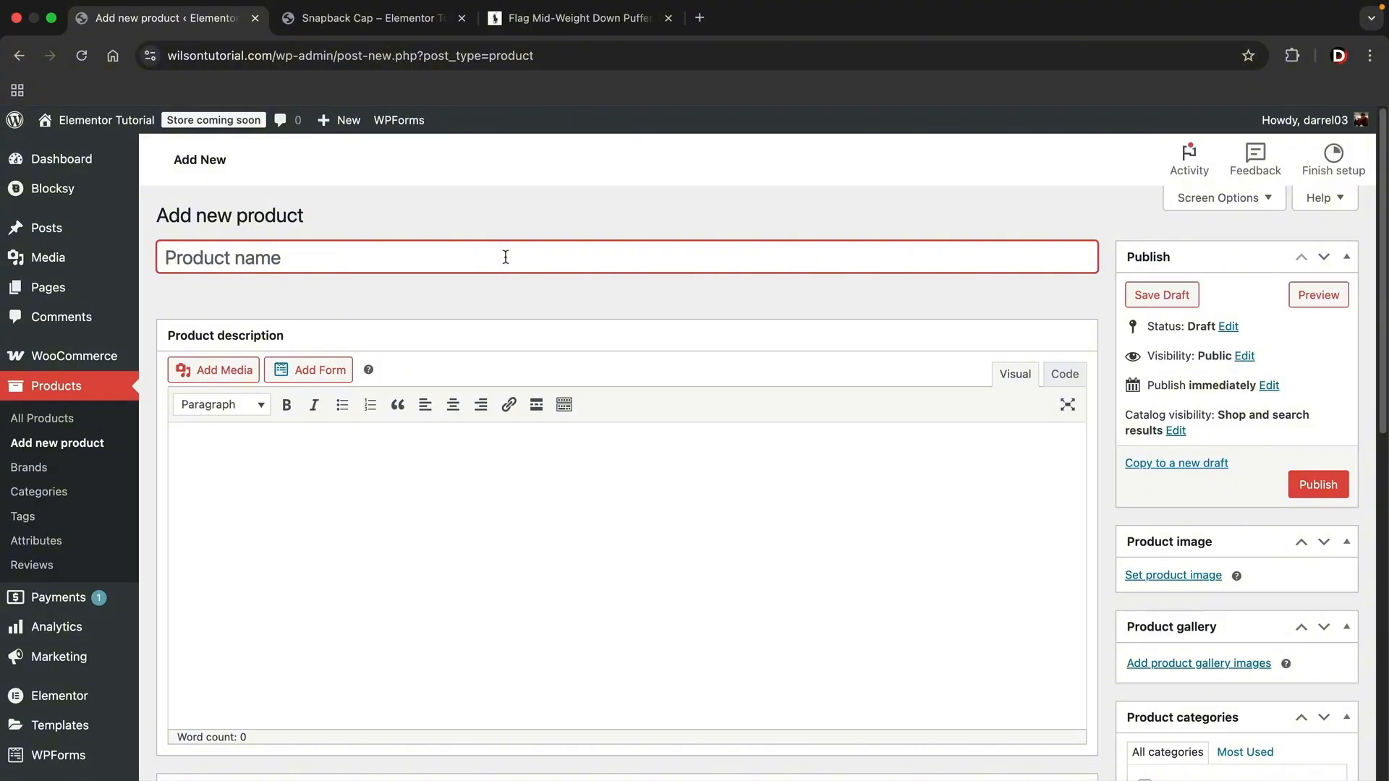
# - Name the product "Darrels Shoes" and paste the copied text into the product description
pyautogui.write('Darrels Shoes')
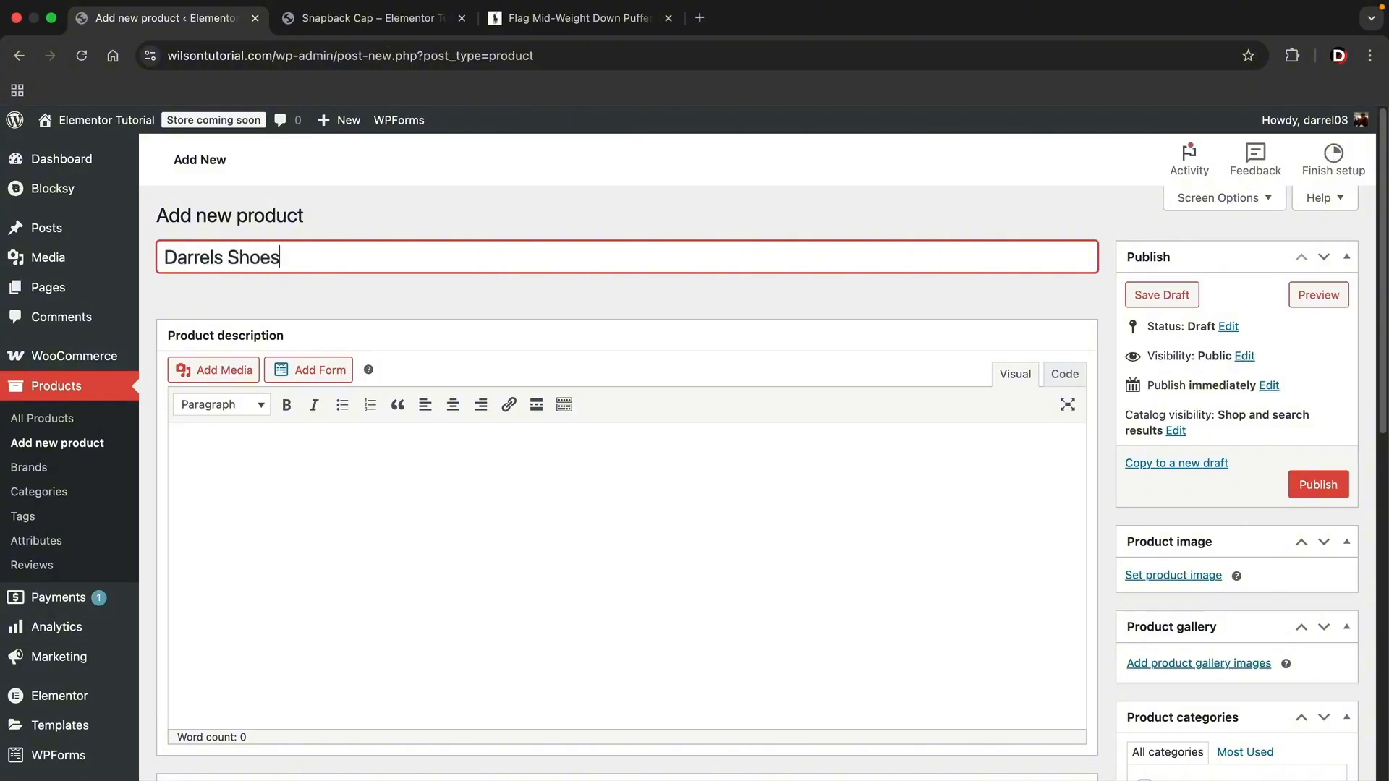
pyautogui.click(341, 481)
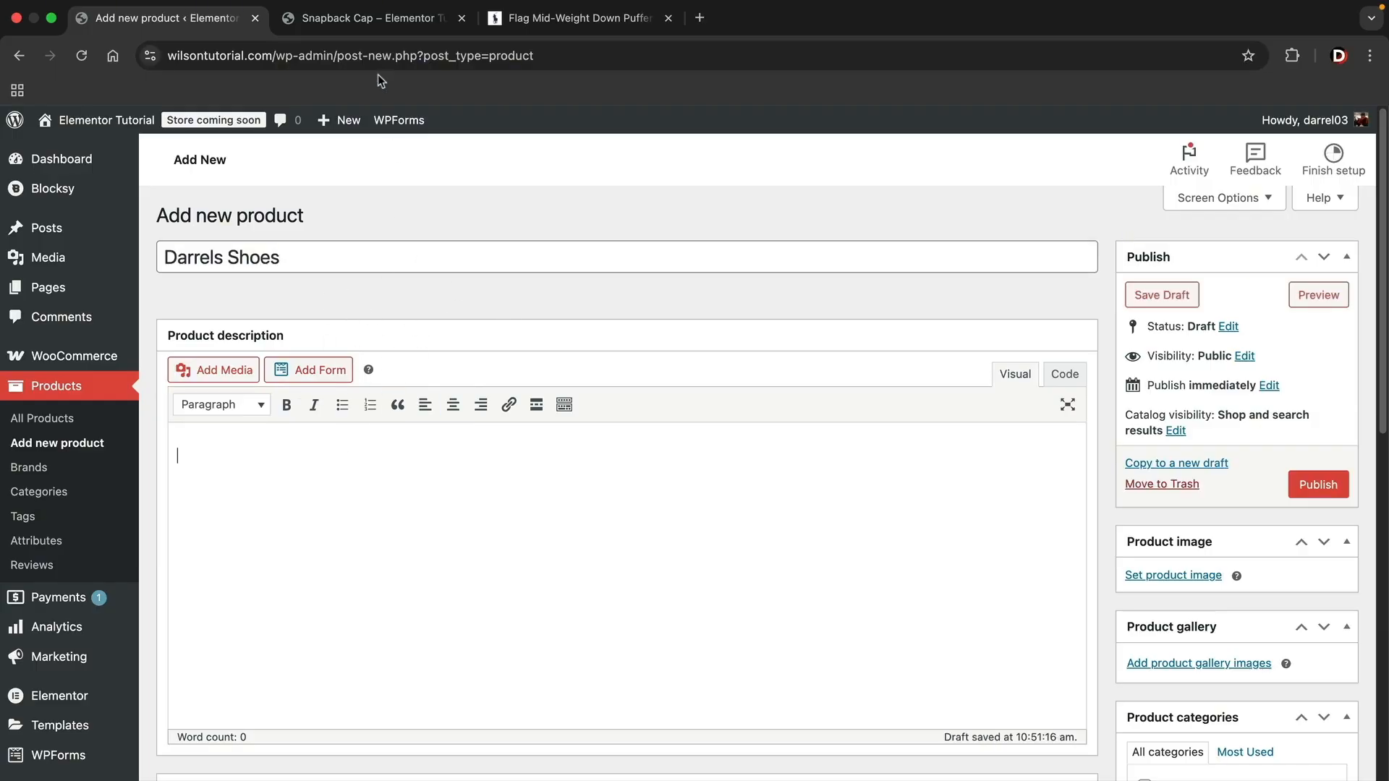
pyautogui.hotkey('ctrl', 'v')
# - Set the product type to Variable product and dismiss the tip about adding attributes
pyautogui.scroll(-5, 707, 405)
pyautogui.scroll(-1, 708, 405)
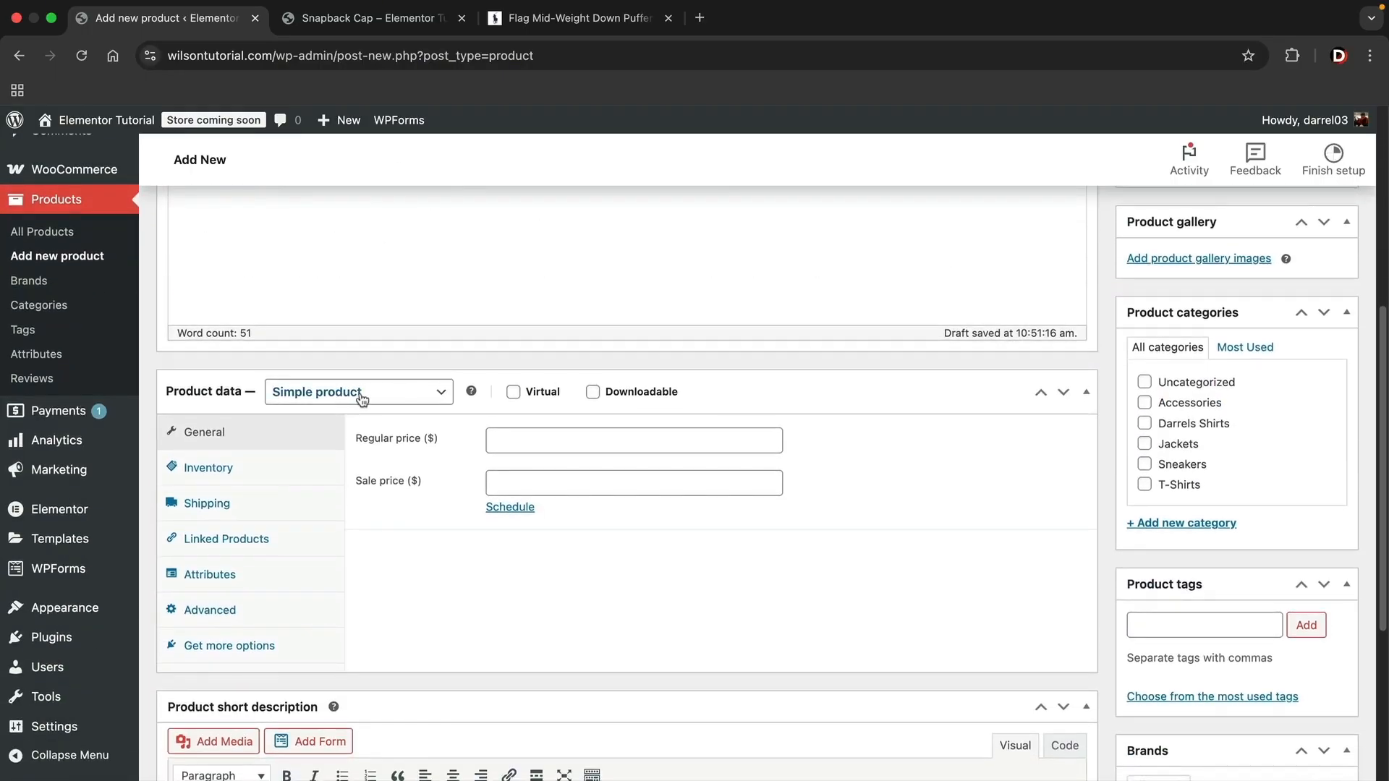
pyautogui.click(359, 397)
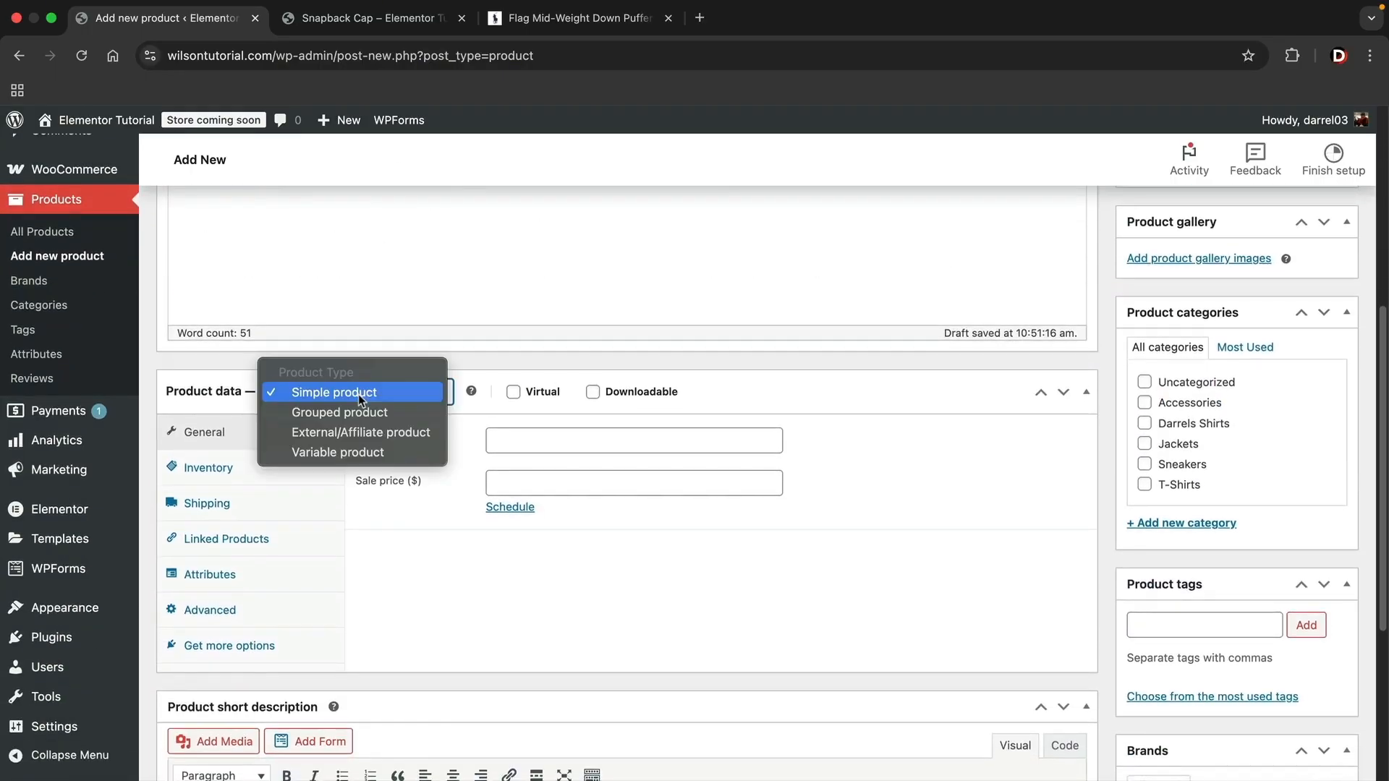
pyautogui.click(358, 450)
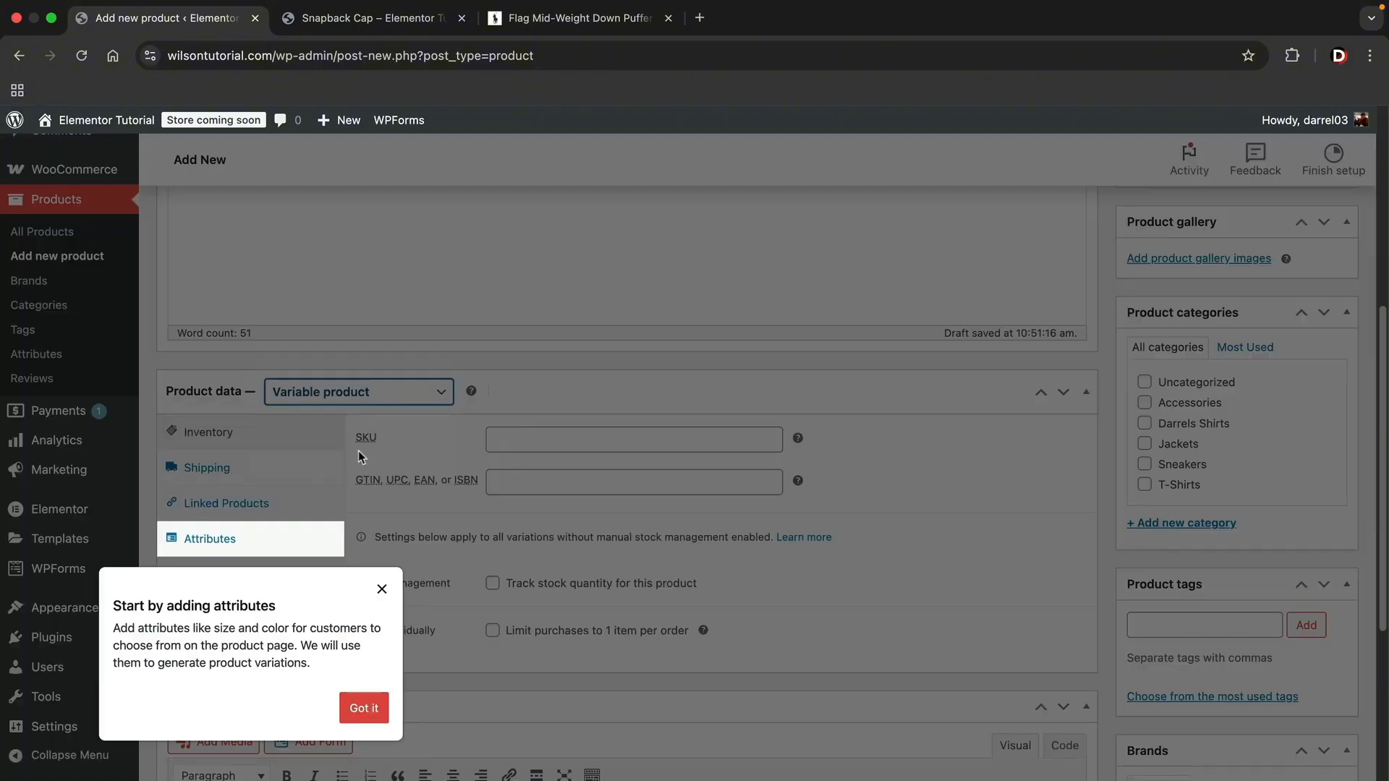
pyautogui.click(381, 590)
pyautogui.scroll(-2, 382, 591)
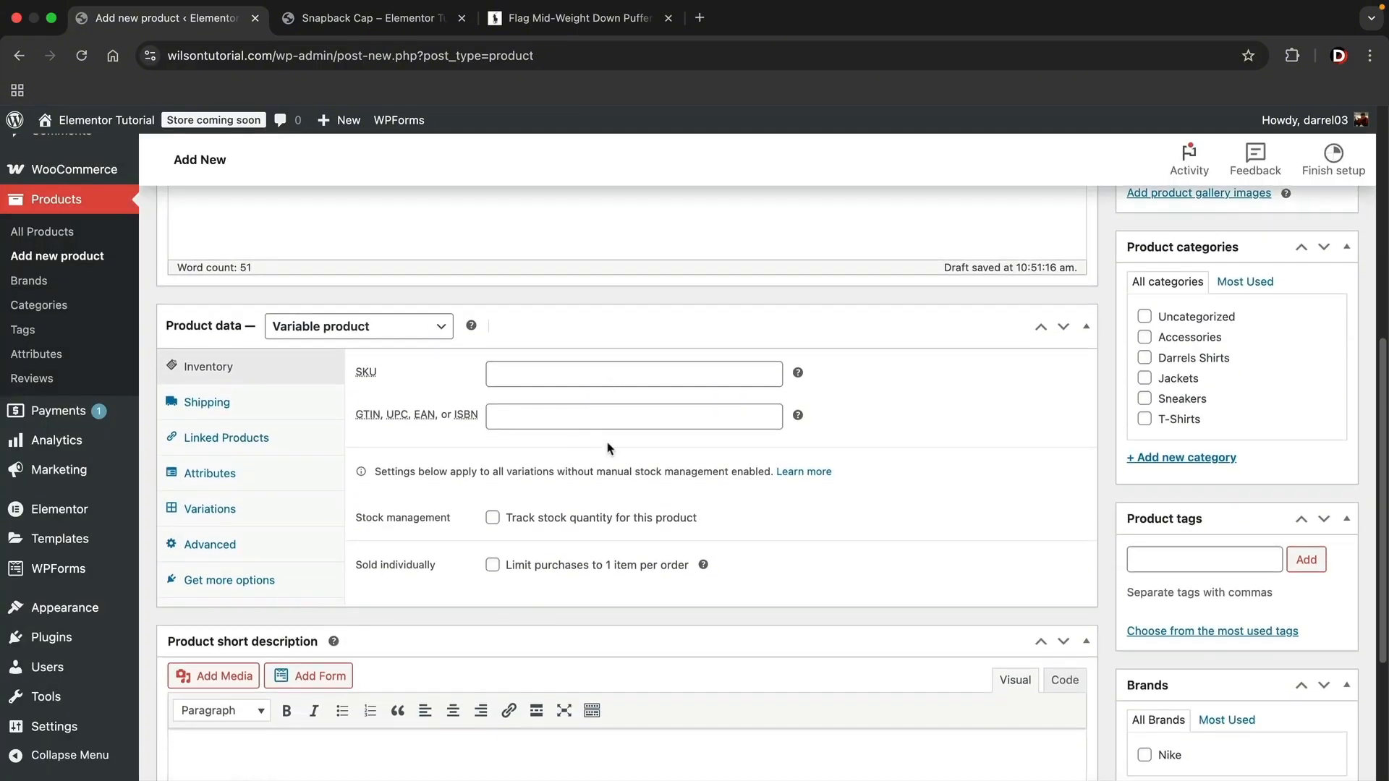
# - Set the product's shipping weight to 1 lb and its dimensions to 8 × 10 × 12 in
pyautogui.click(584, 376)
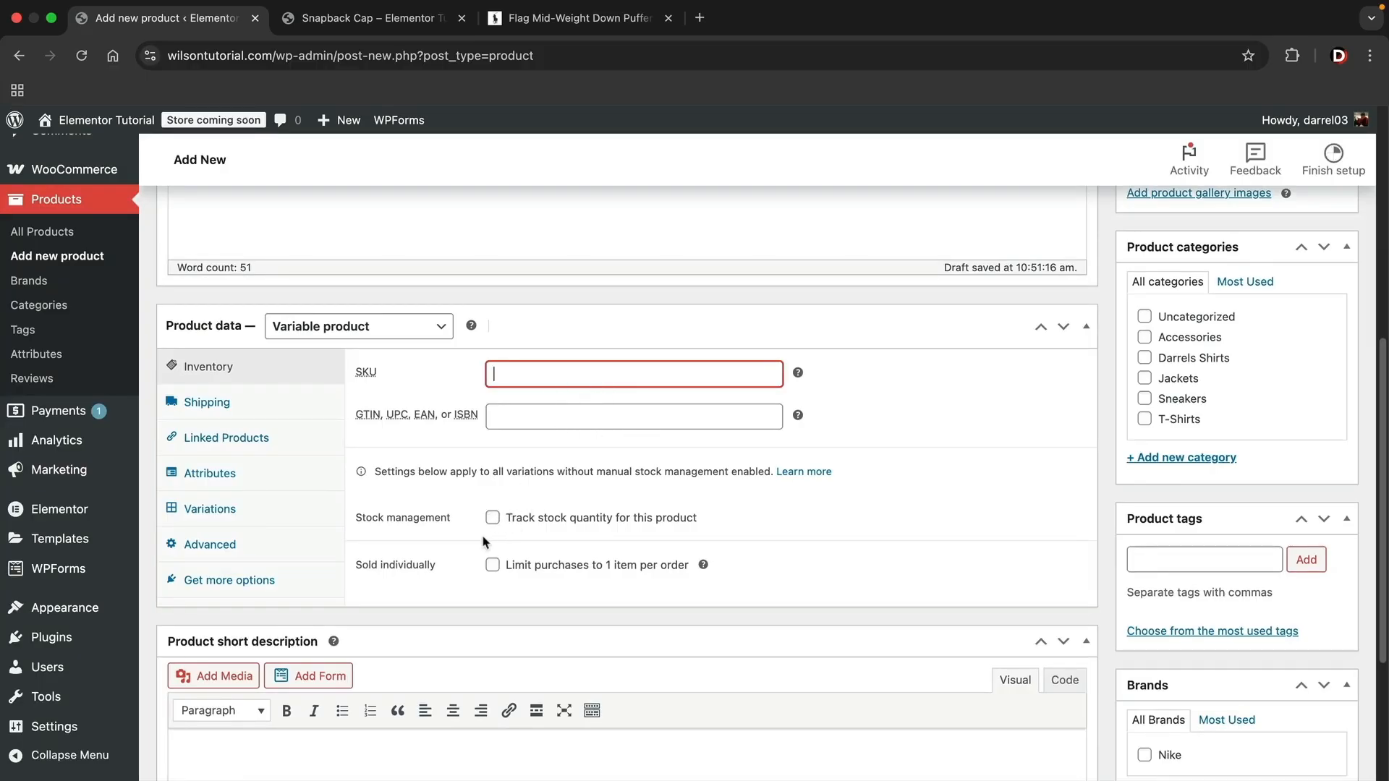
pyautogui.click(258, 408)
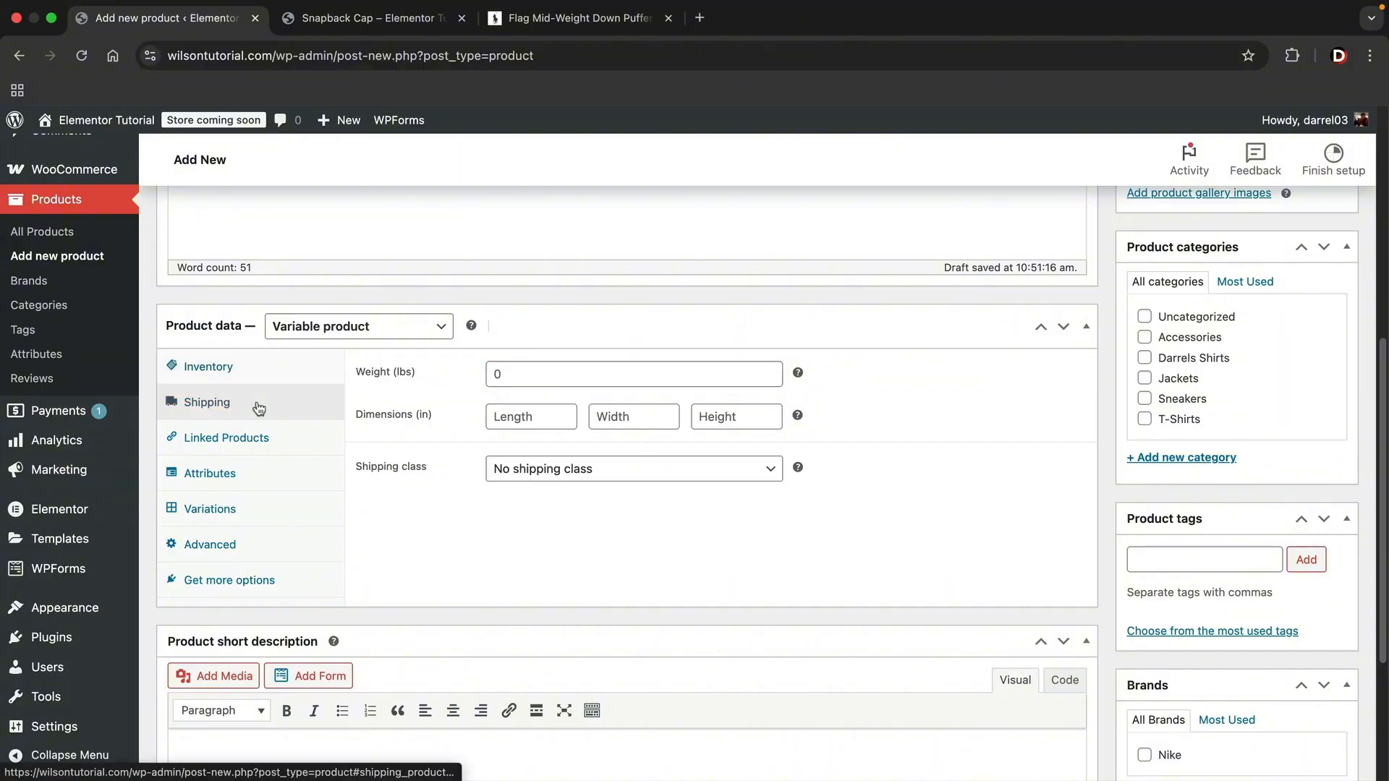
pyautogui.click(576, 376)
pyautogui.click(535, 416)
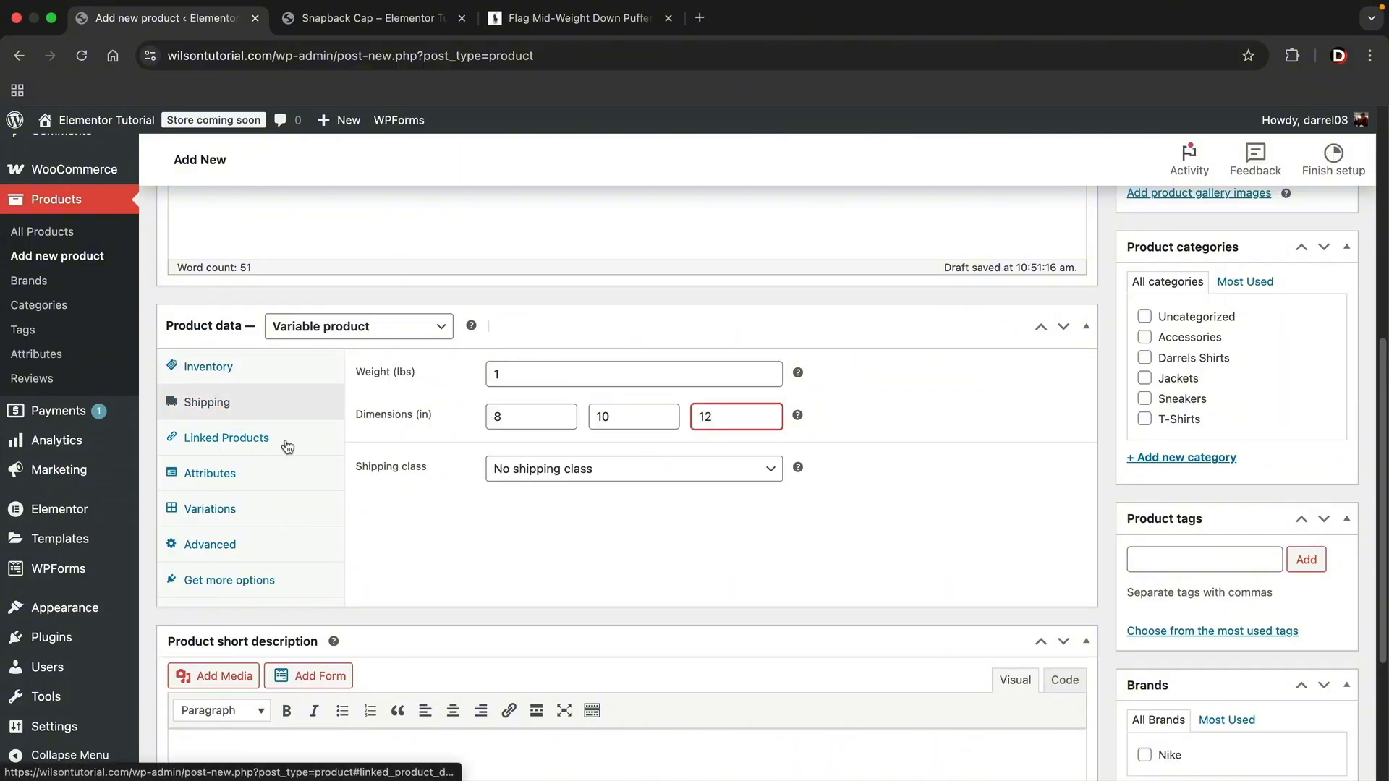
# - Search for an upsell product with "span" among the linked products
pyautogui.click(286, 444)
pyautogui.click(552, 379)
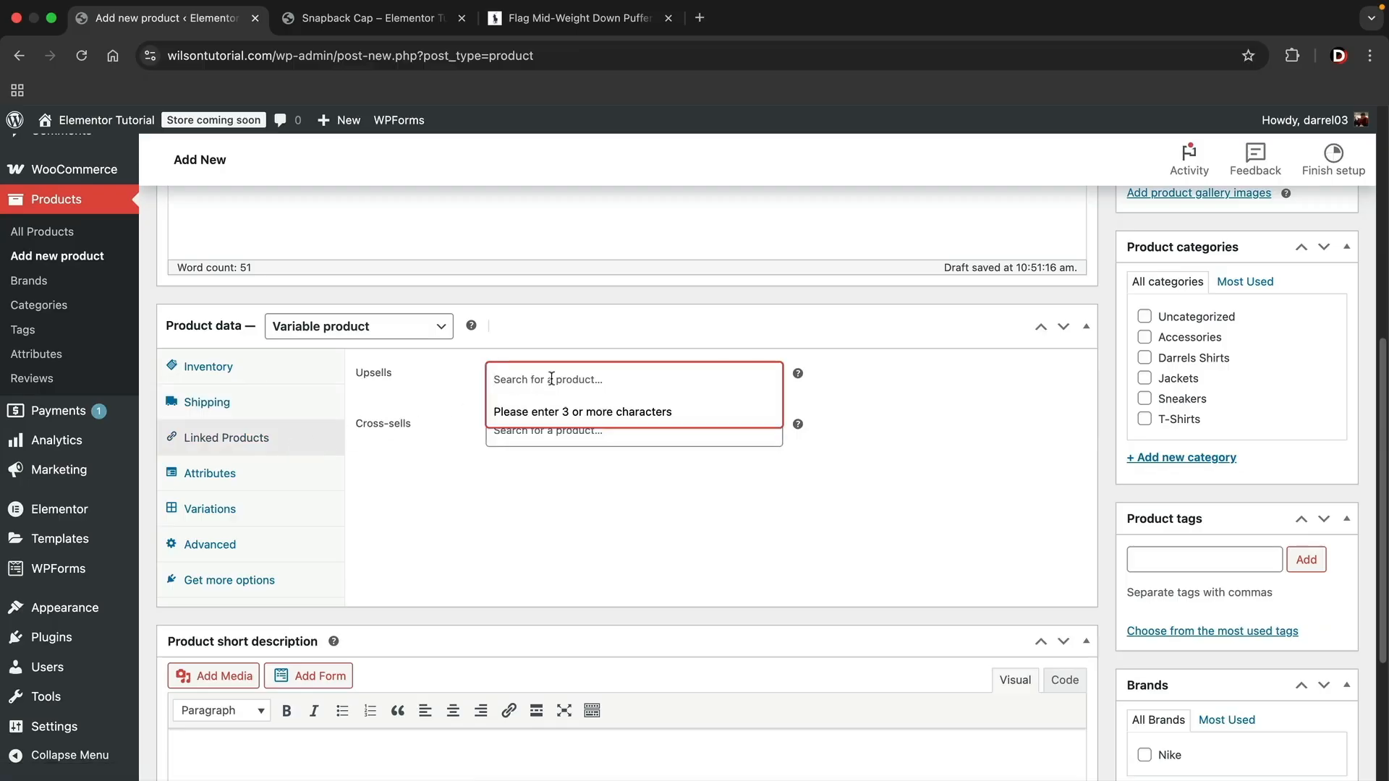
pyautogui.write('span')
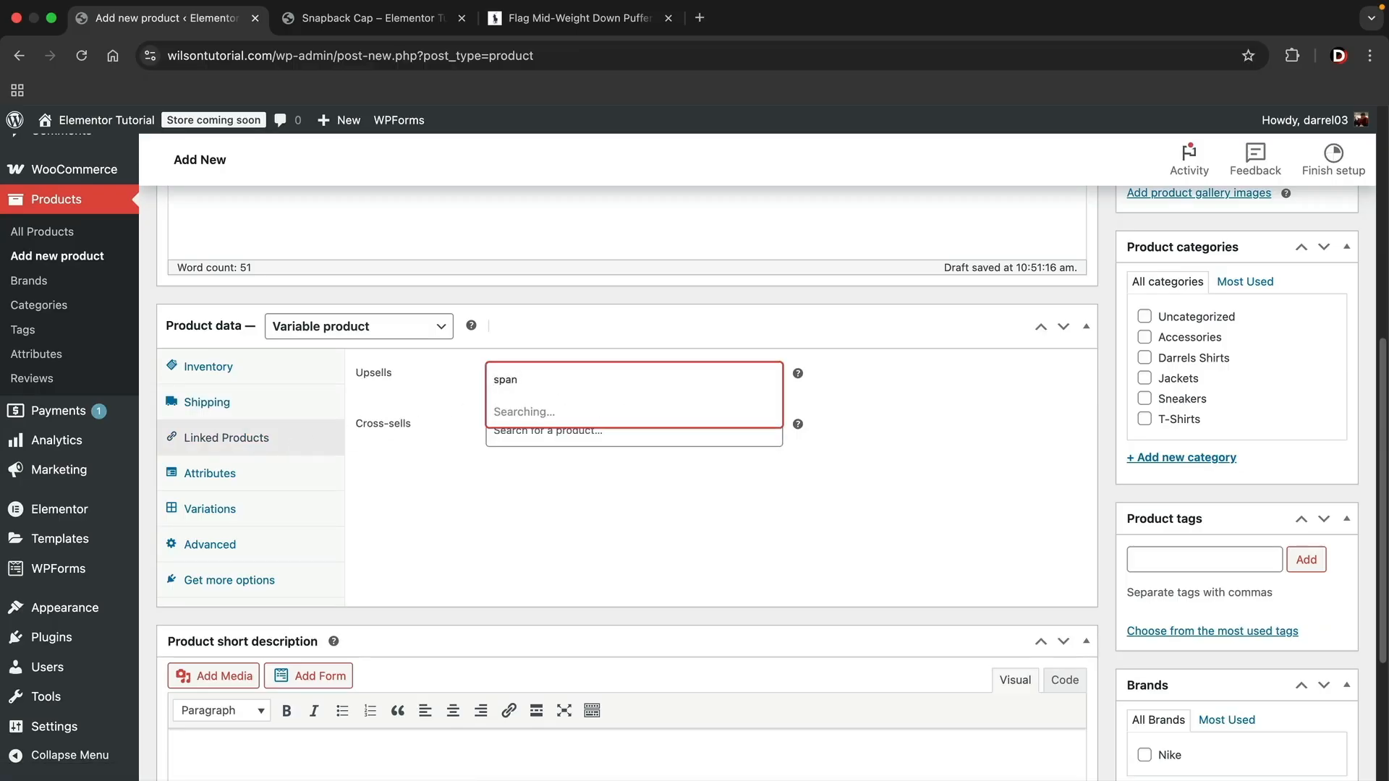
pyautogui.click(368, 409)
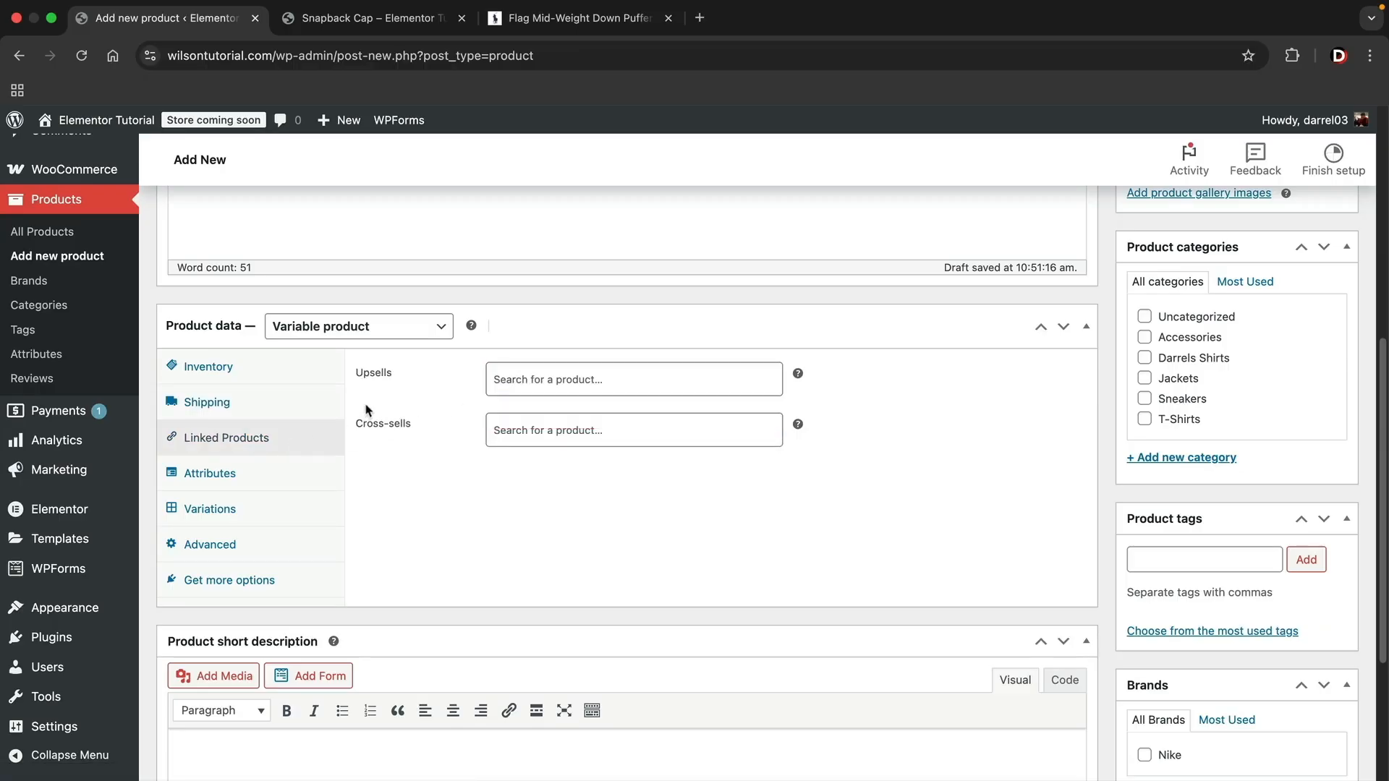
# - Add a Size attribute with the values Size 10, Size 11 and Size 12, and save it
pyautogui.click(259, 475)
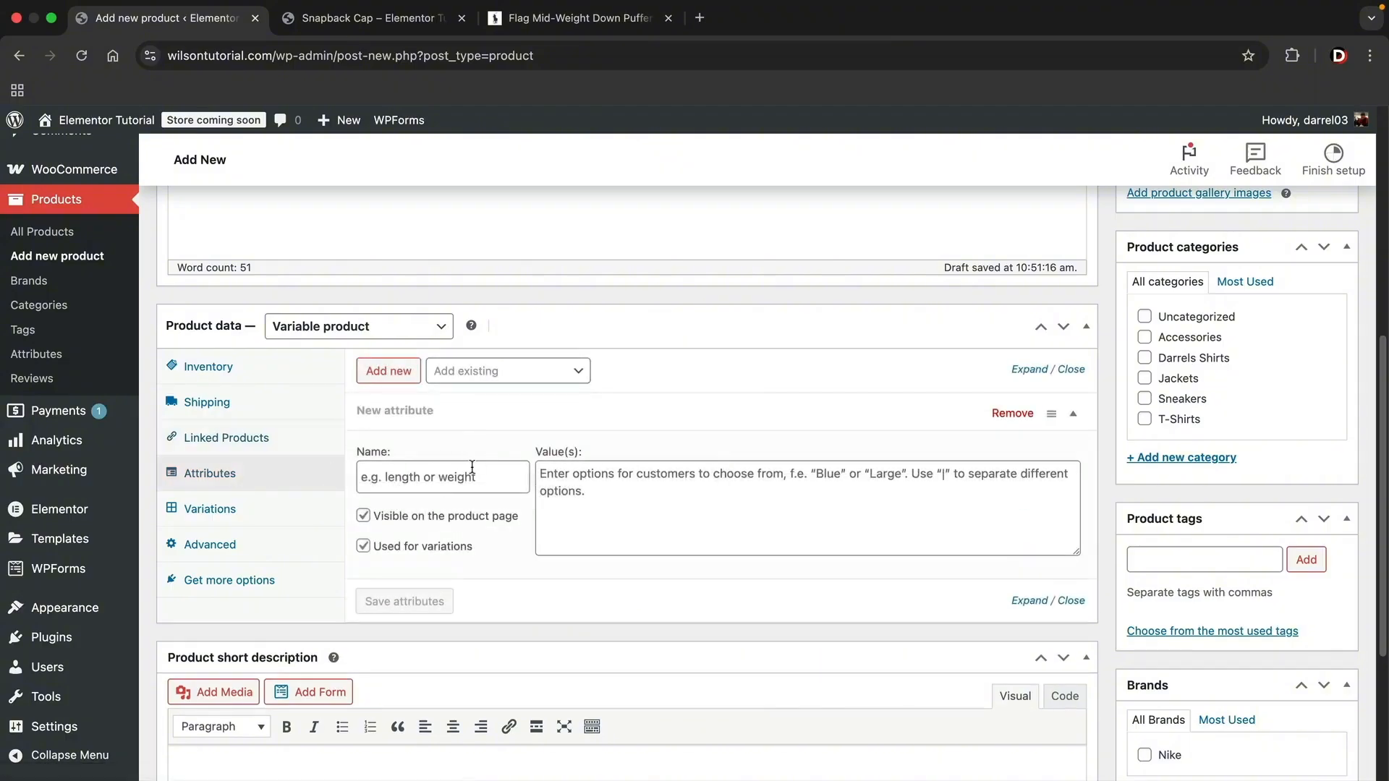
pyautogui.click(470, 479)
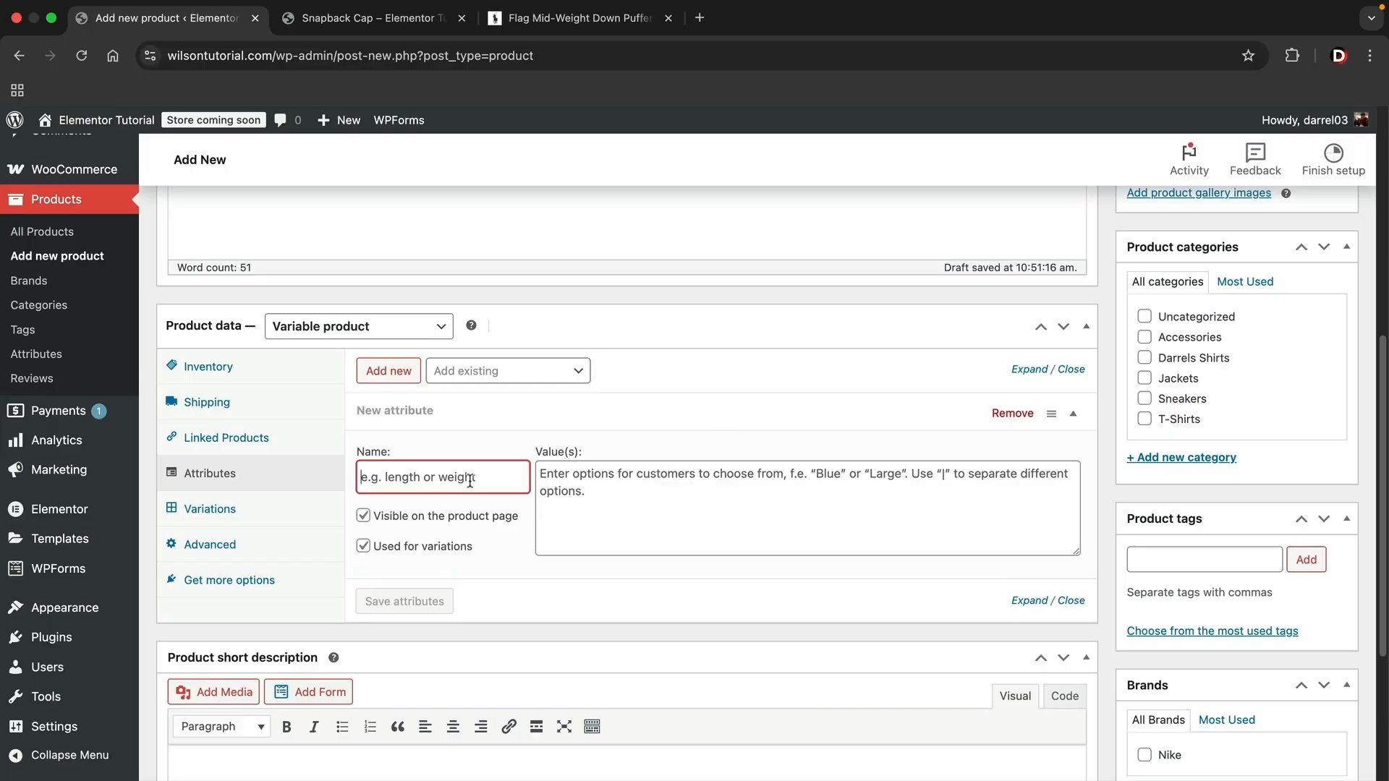
pyautogui.write('Size')
pyautogui.click(631, 490)
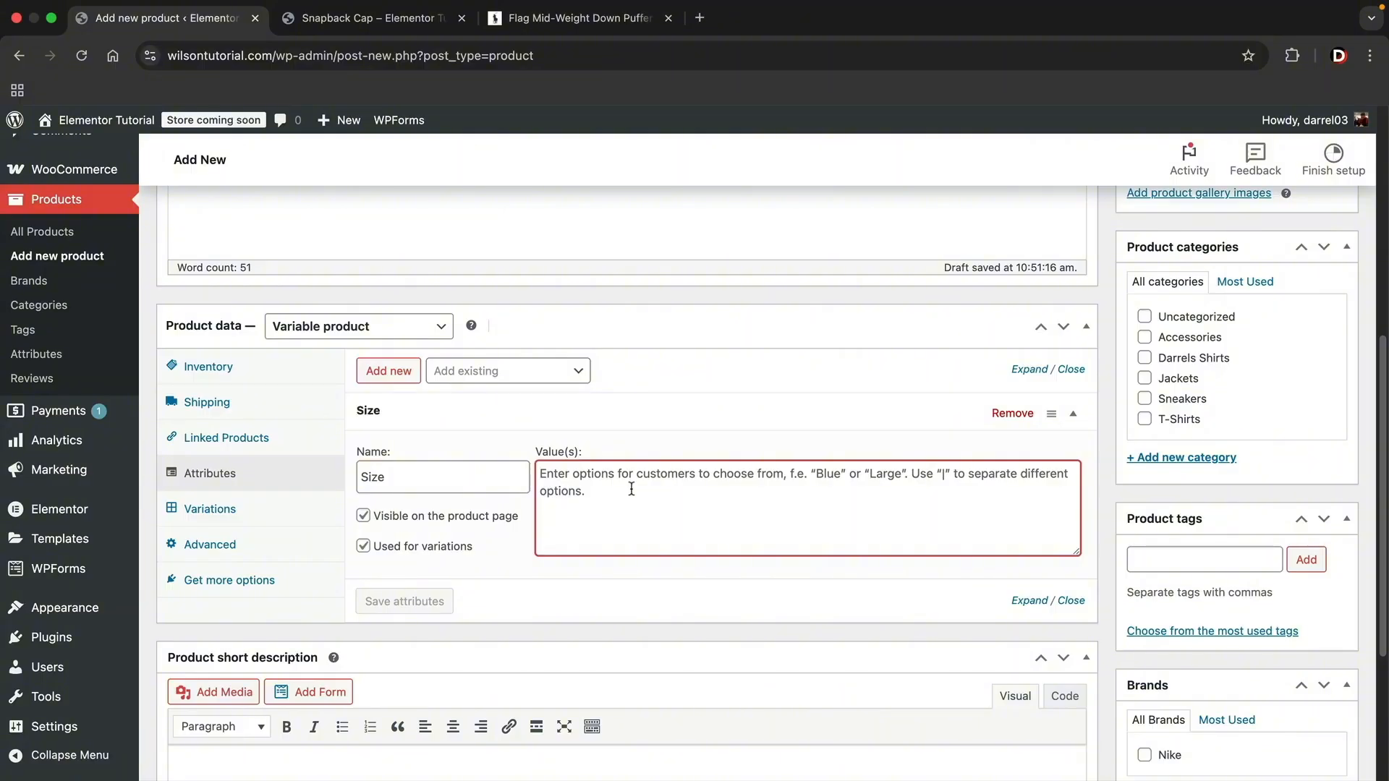
pyautogui.write('Size 10|')
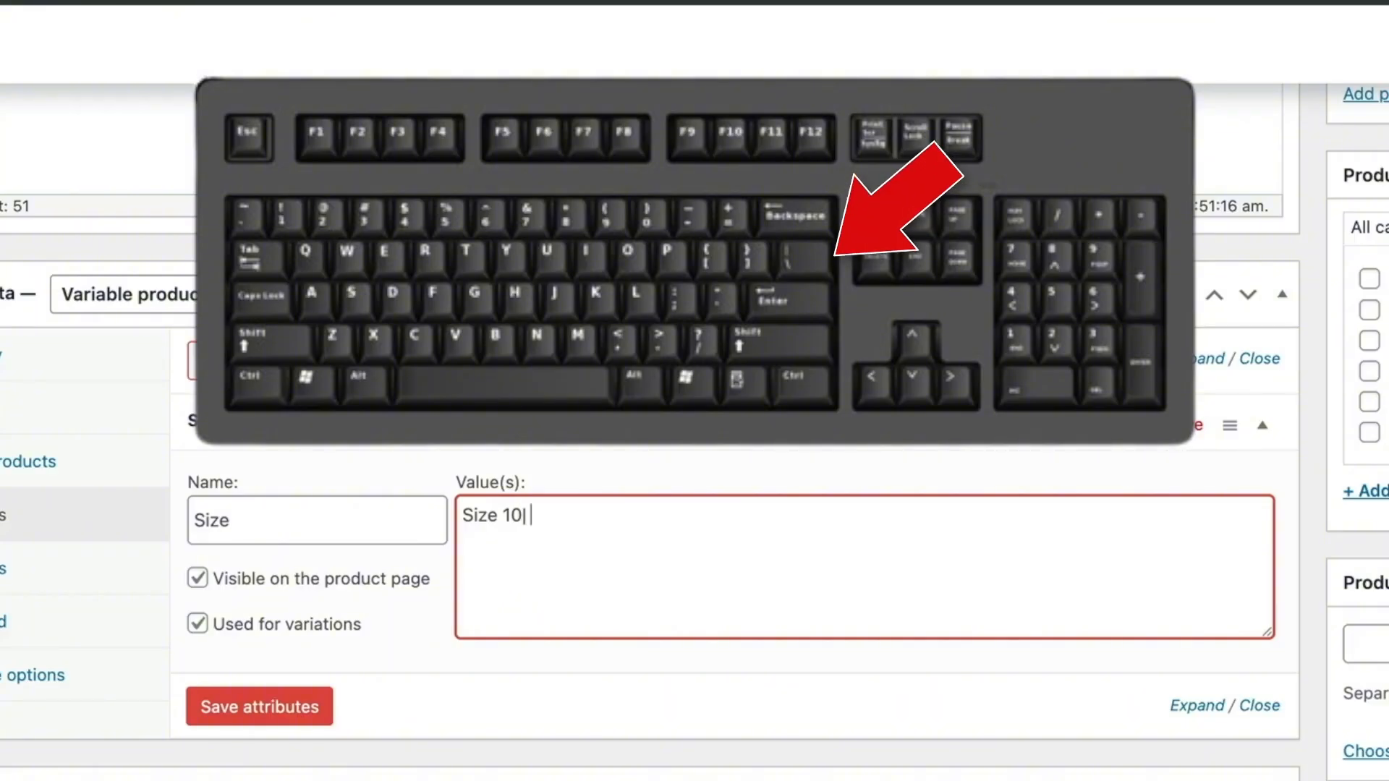
pyautogui.write('Size 11')
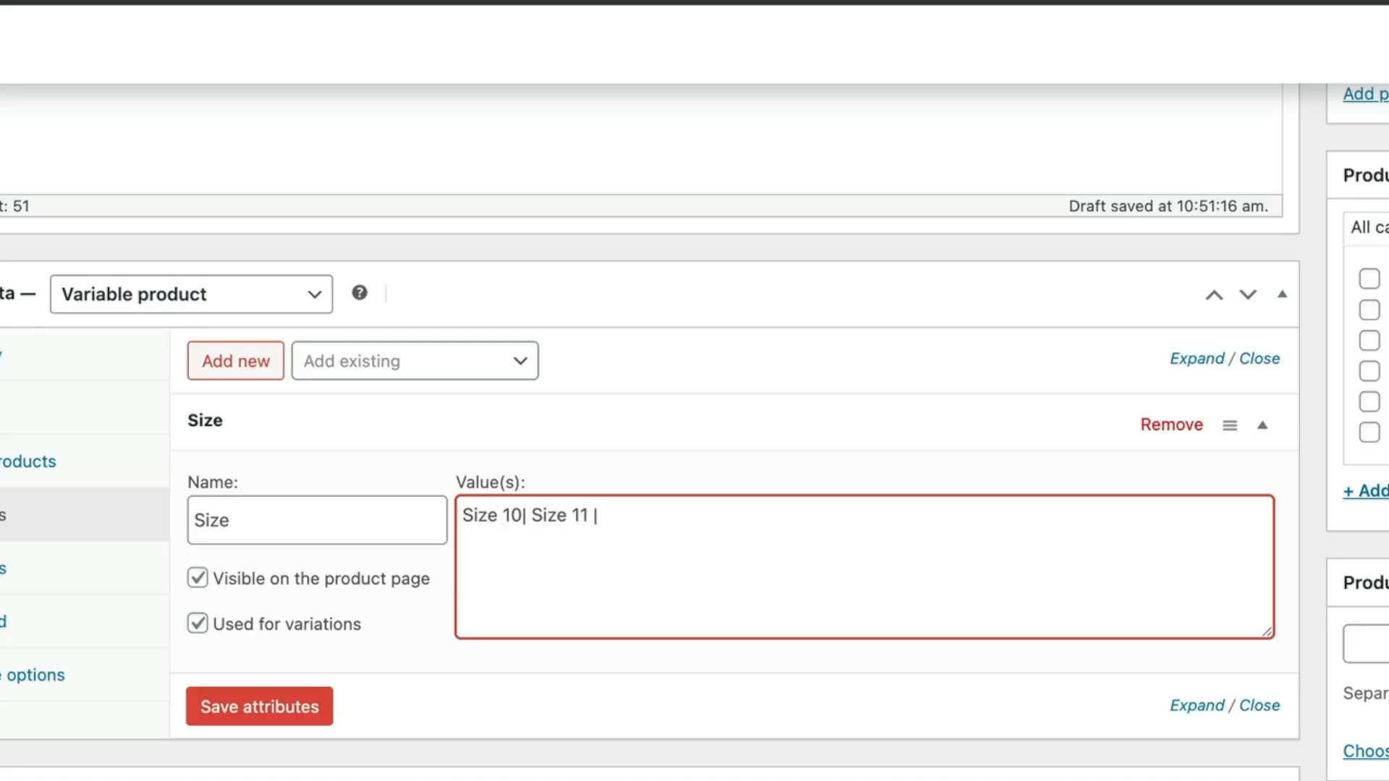
pyautogui.write(' | Size')
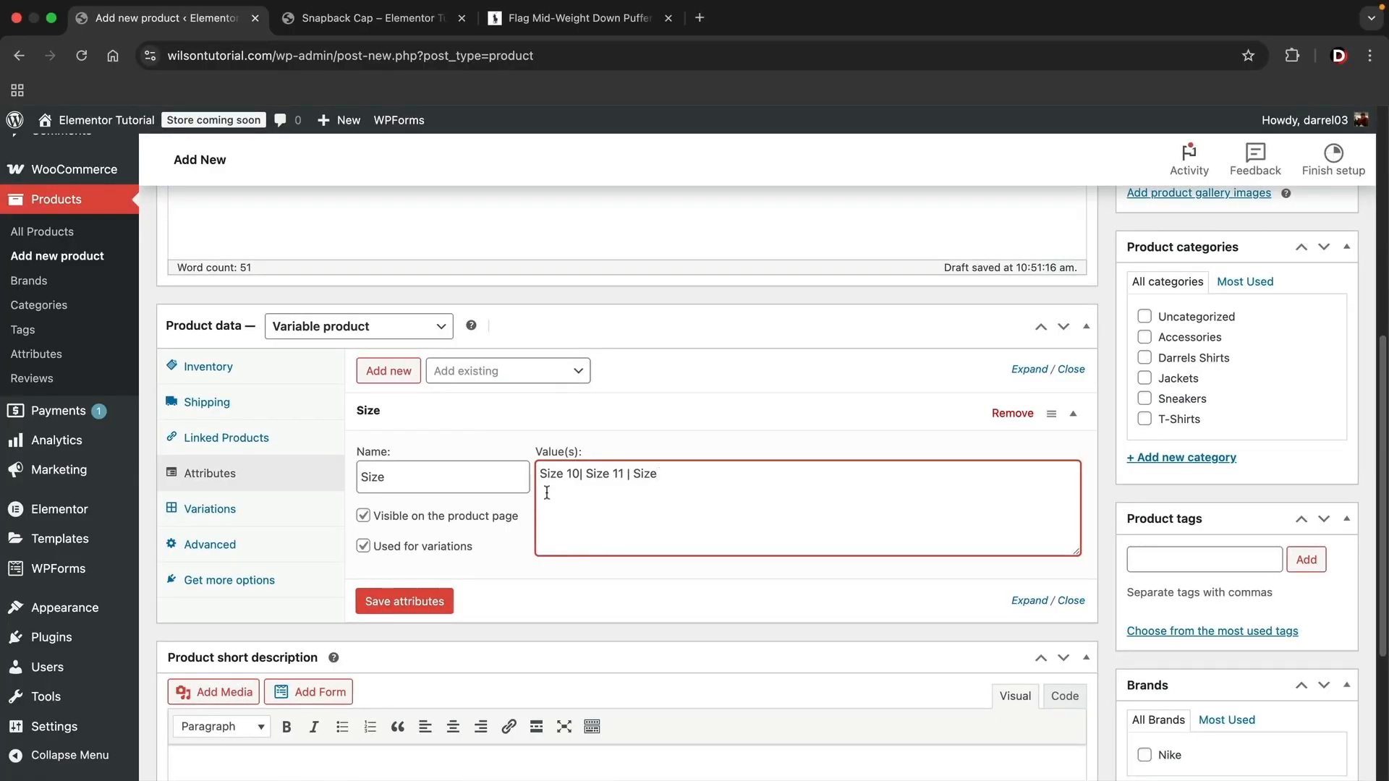
pyautogui.write('12')
pyautogui.click(406, 606)
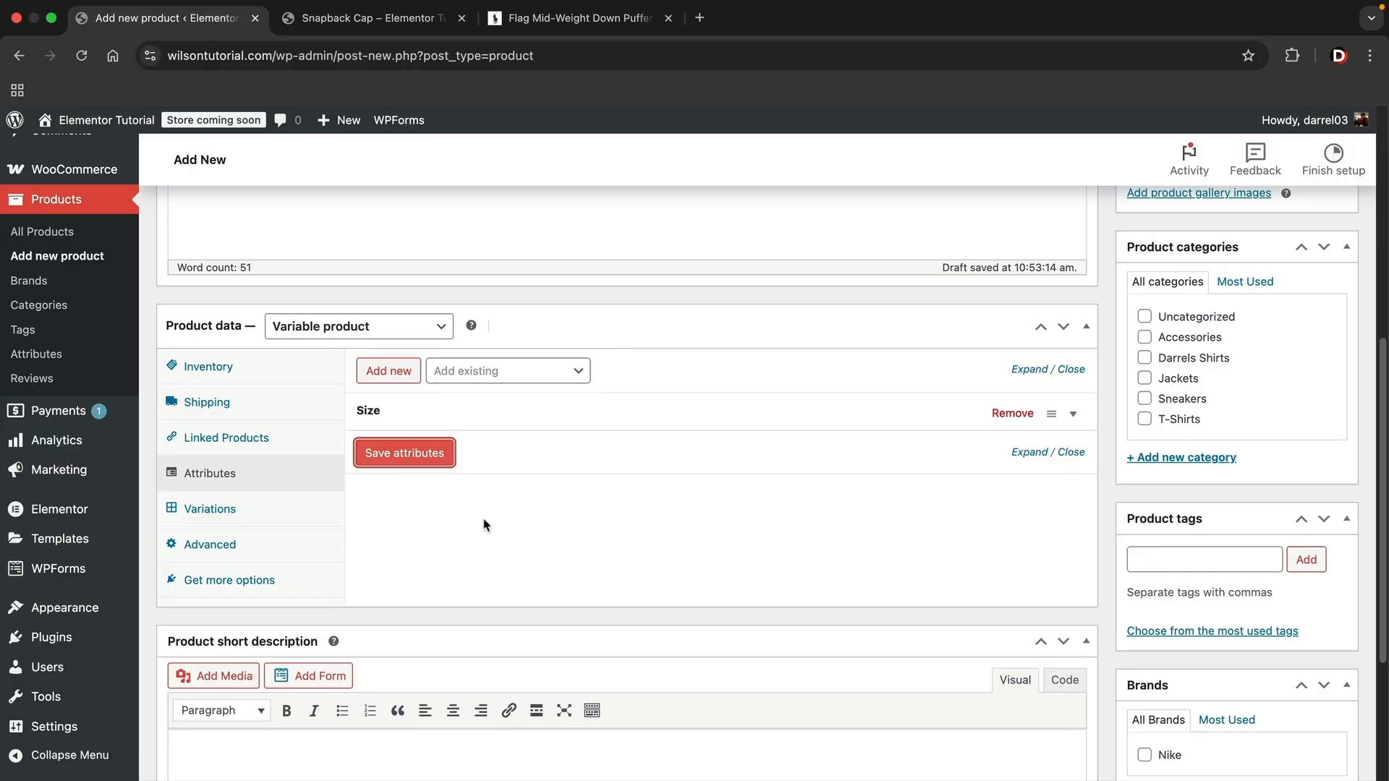
# - Add a second attribute named Color with the values Grey, Red and Beige, and save it
pyautogui.click(391, 375)
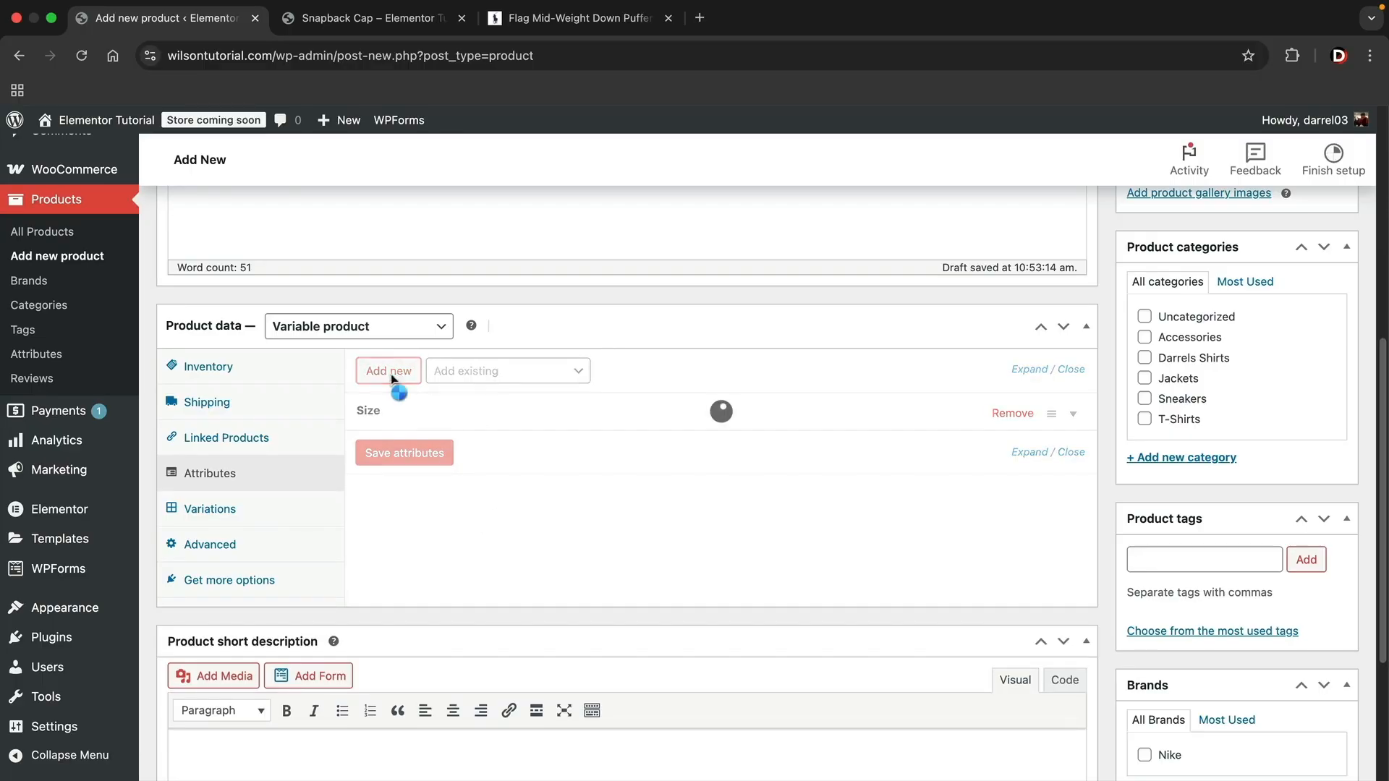
pyautogui.click(426, 512)
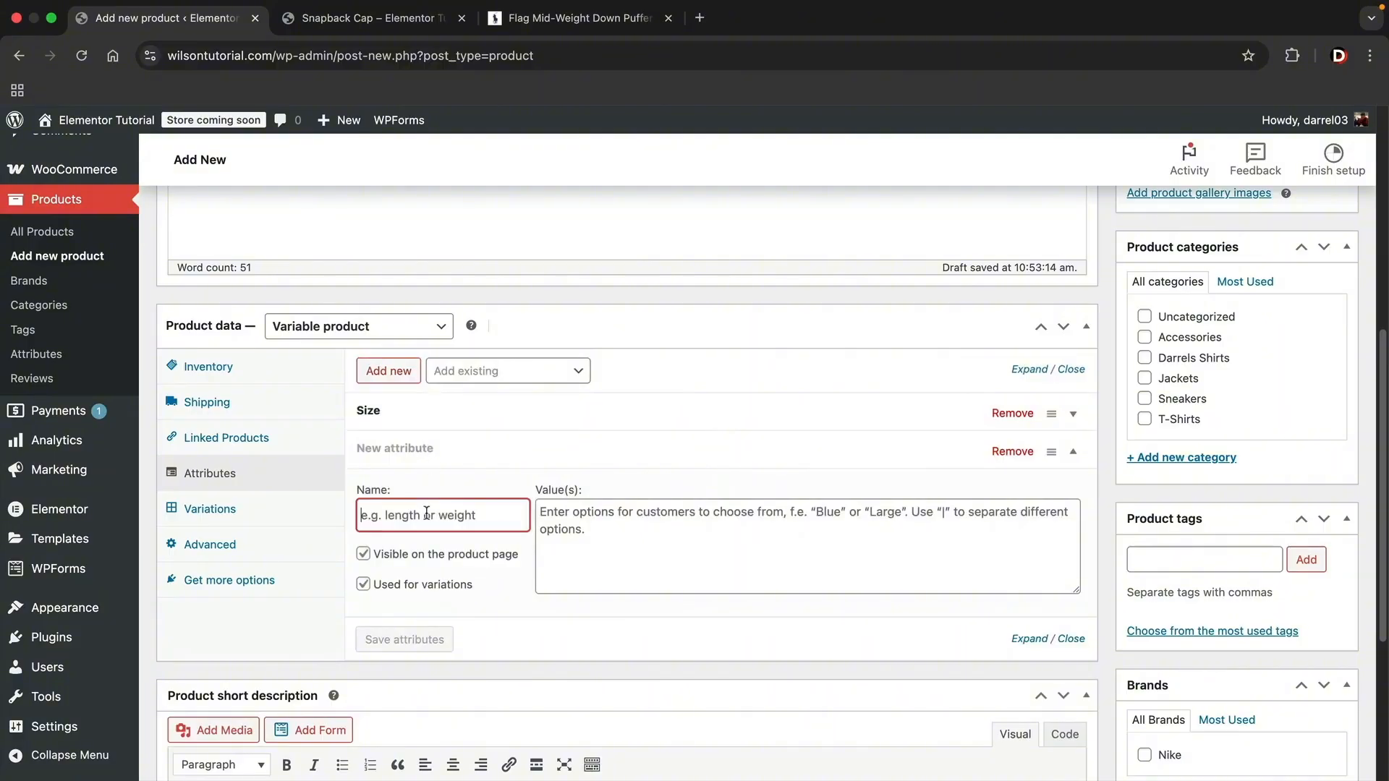
pyautogui.write('Color')
pyautogui.press('Tab')
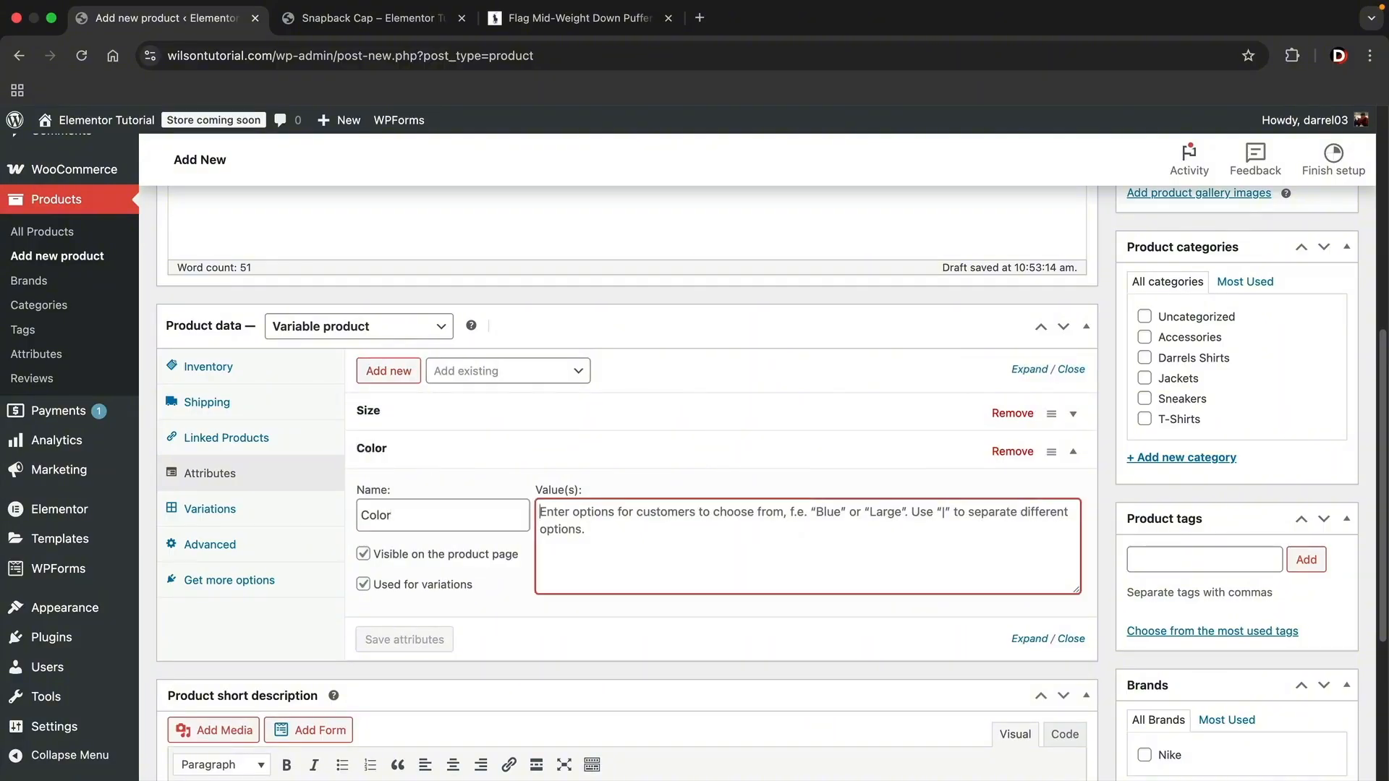
pyautogui.write('Grey')
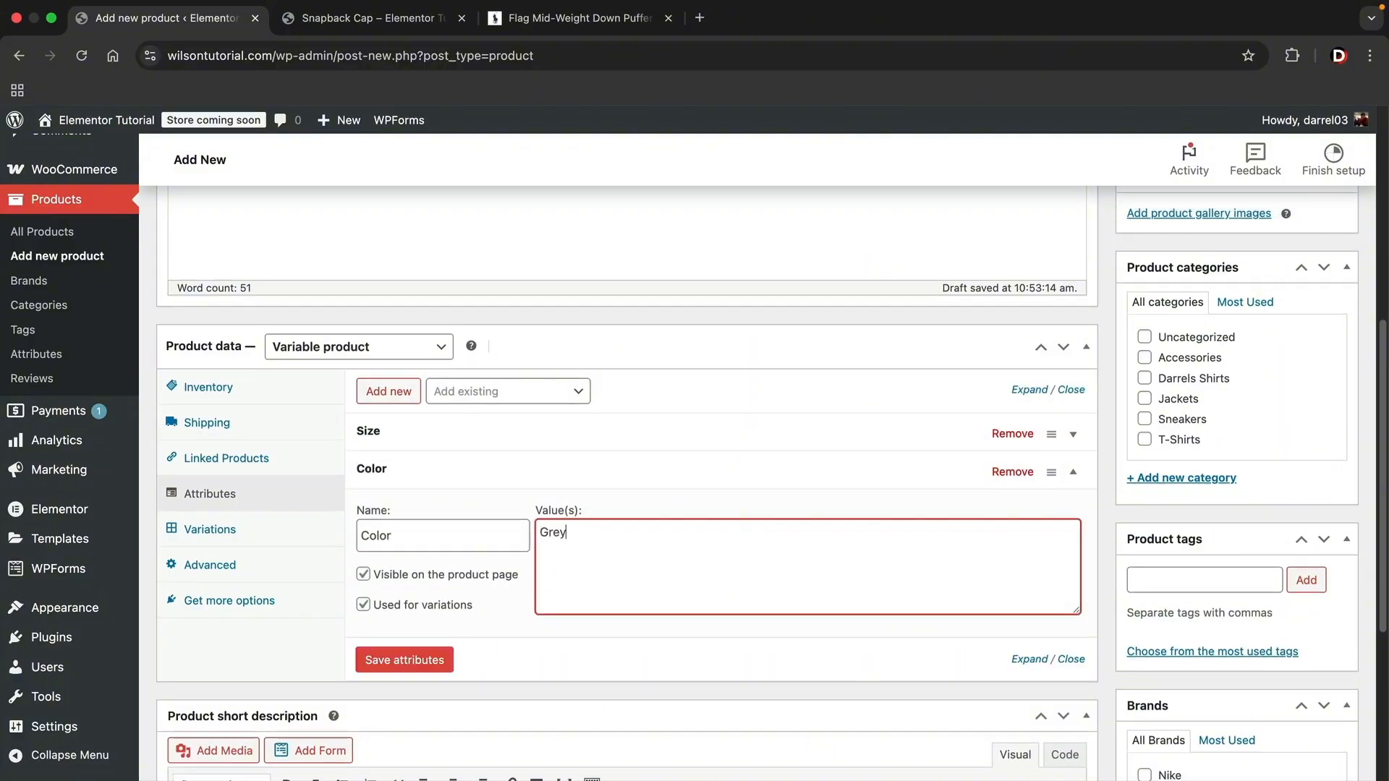
pyautogui.write('|Red|Beige')
pyautogui.click(415, 669)
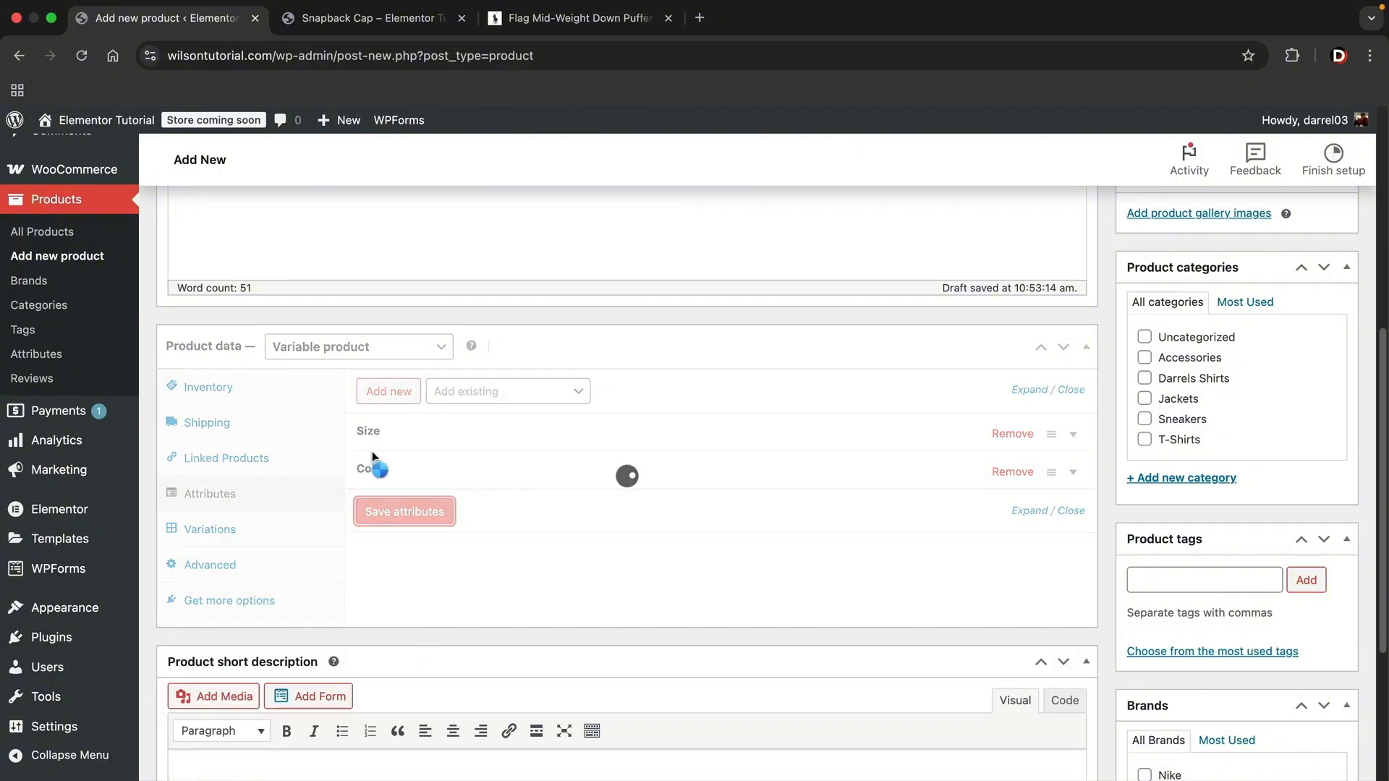
# - Generate all product variations from the Size and Color attributes
pyautogui.click(229, 530)
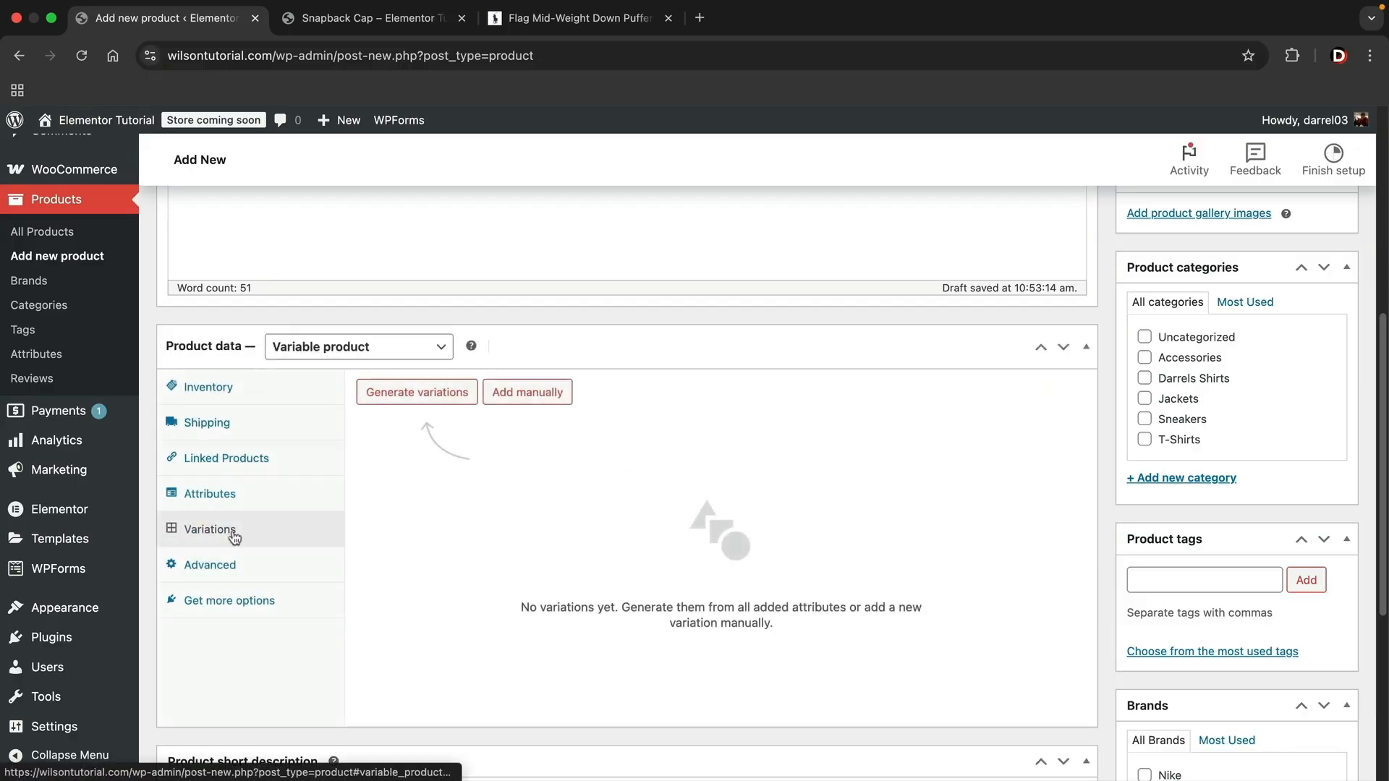
pyautogui.click(423, 399)
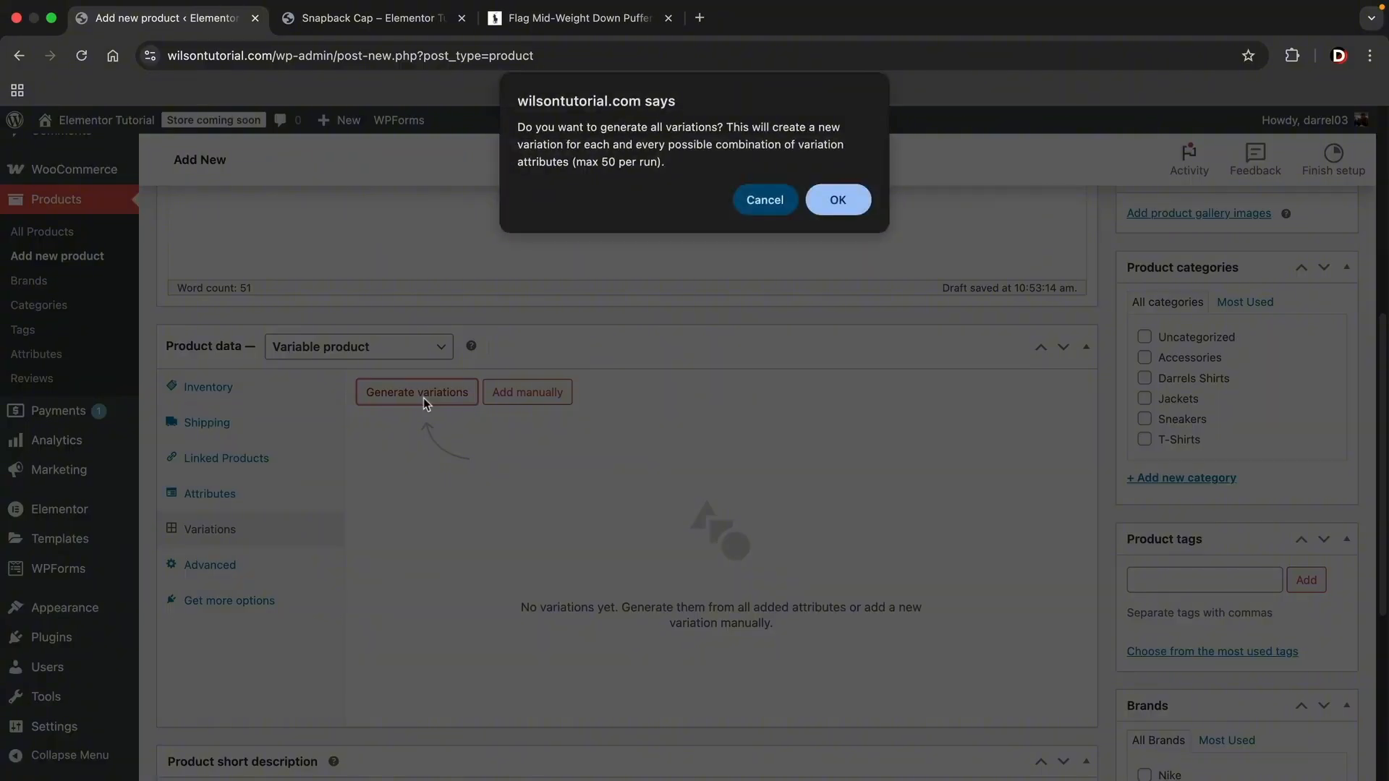
pyautogui.click(843, 206)
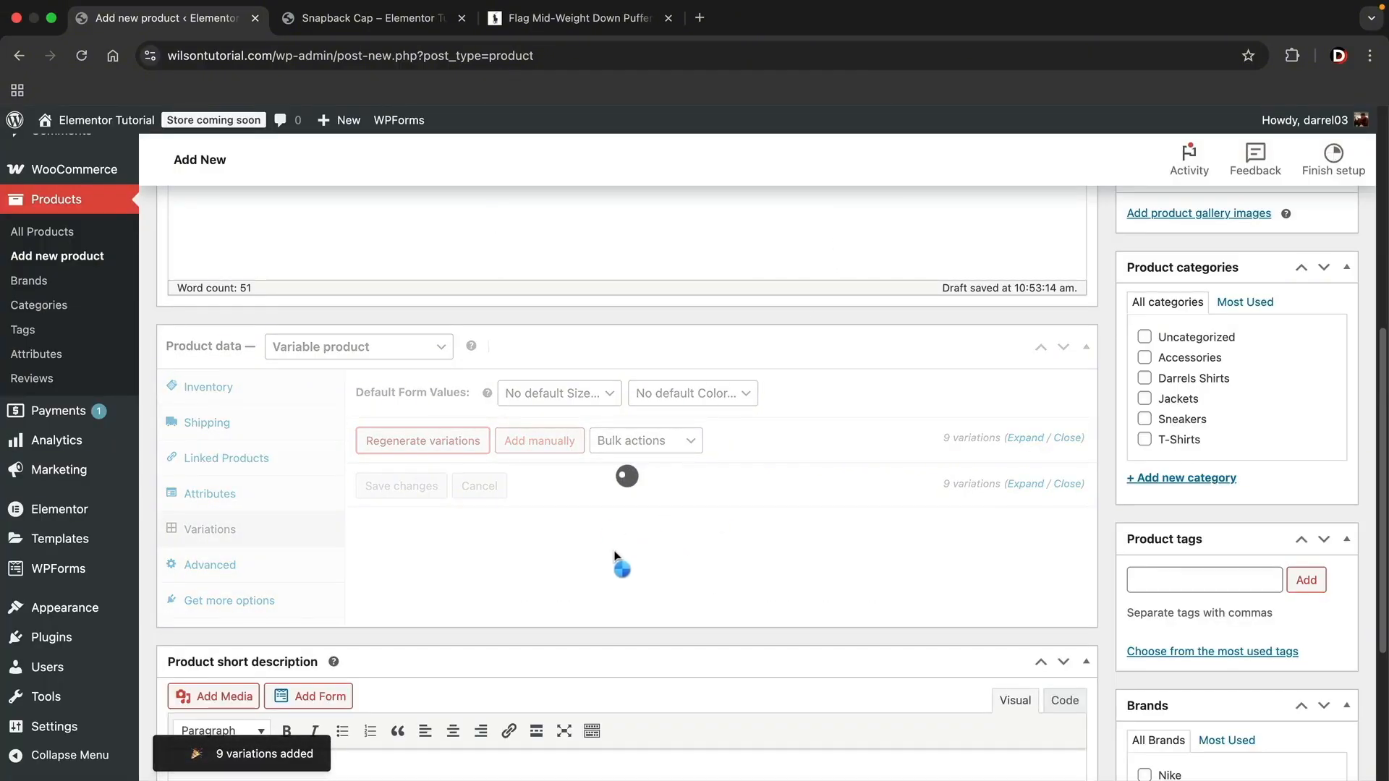
# - Set the grey, black and white low-top sneaker photo from the media library as the Size 10 Grey variation's image
pyautogui.scroll(-3, 628, 549)
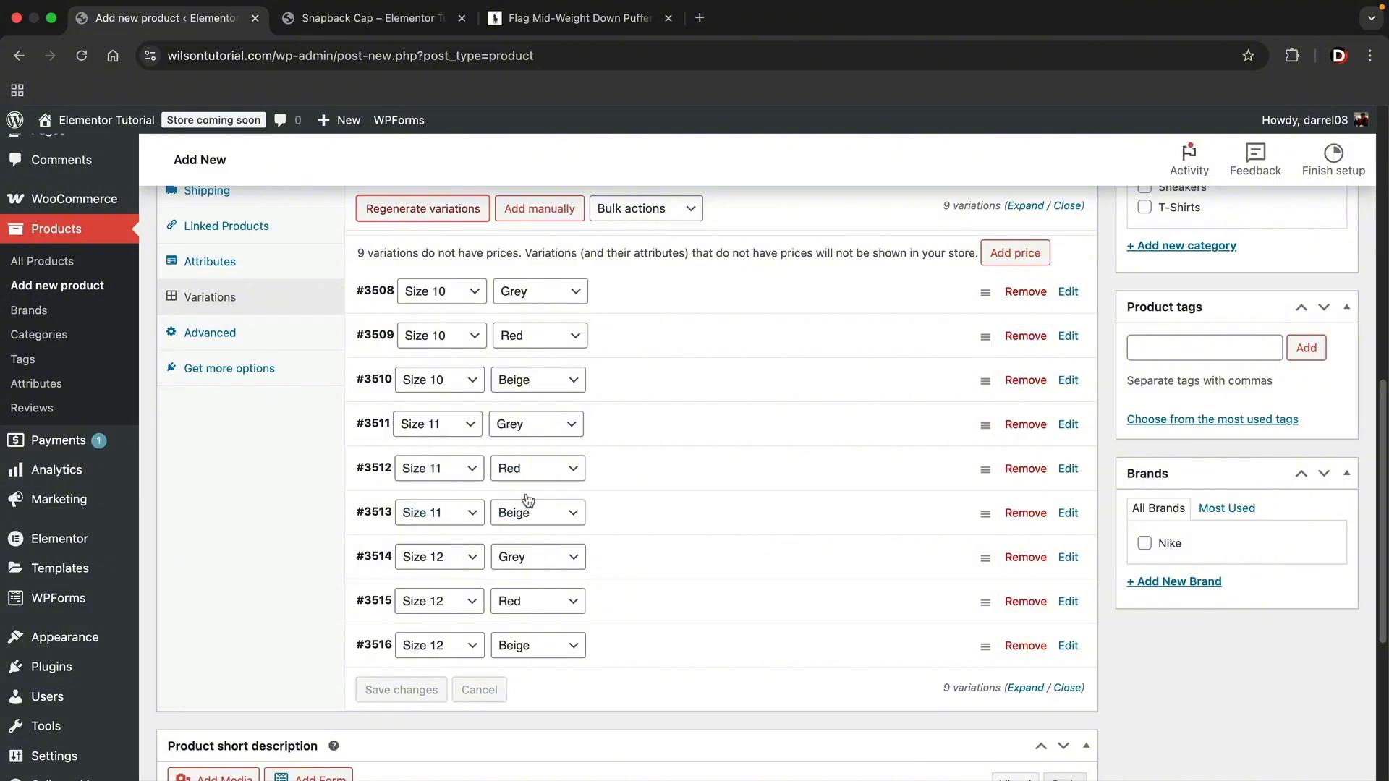
pyautogui.scroll(1, 628, 511)
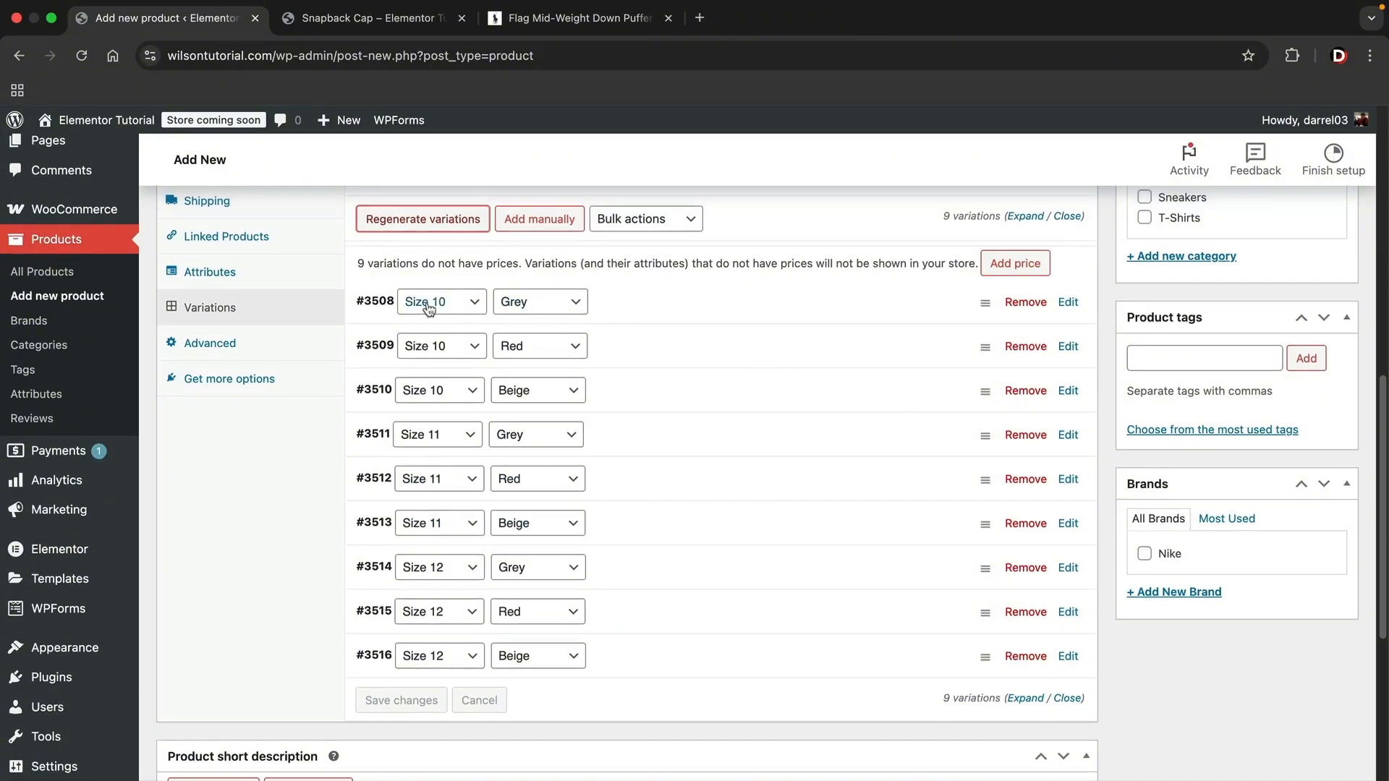
pyautogui.click(1068, 303)
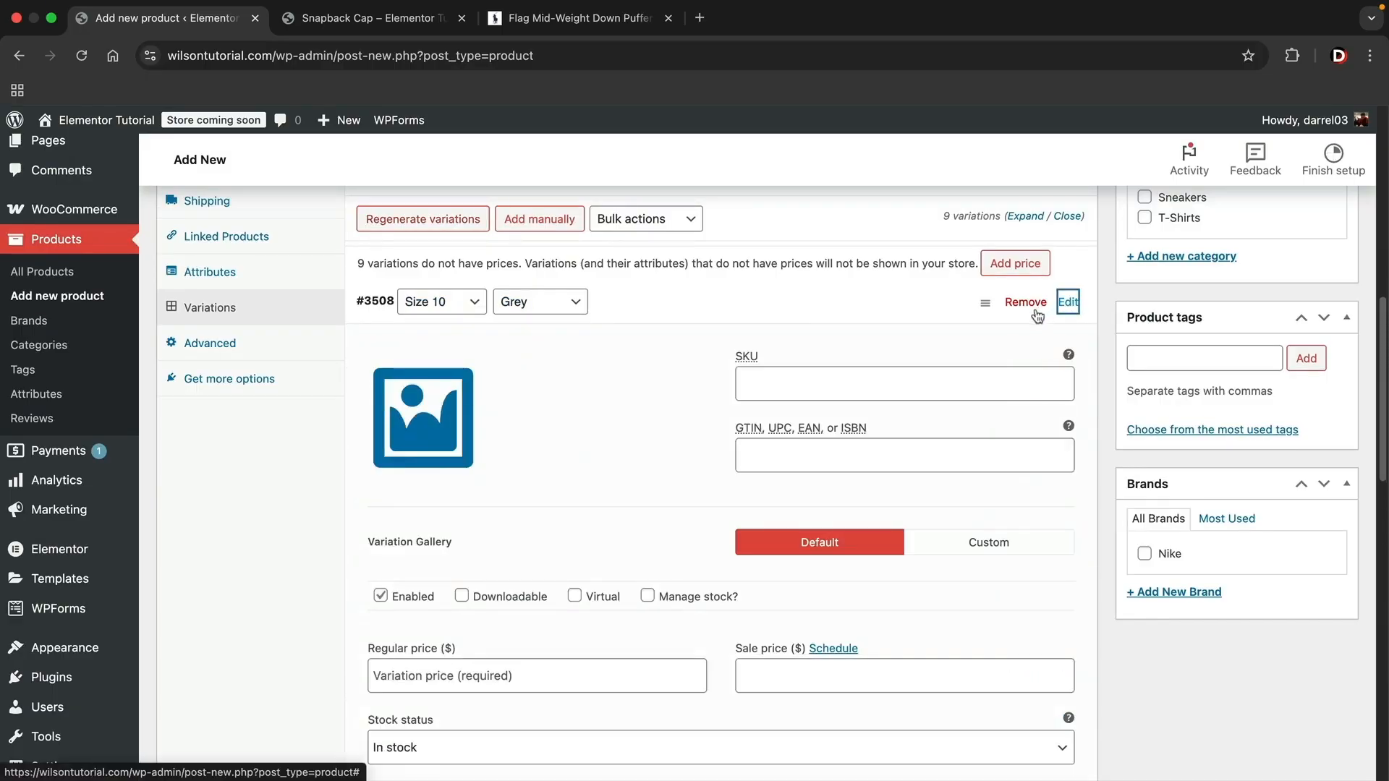
pyautogui.scroll(-2, 1007, 325)
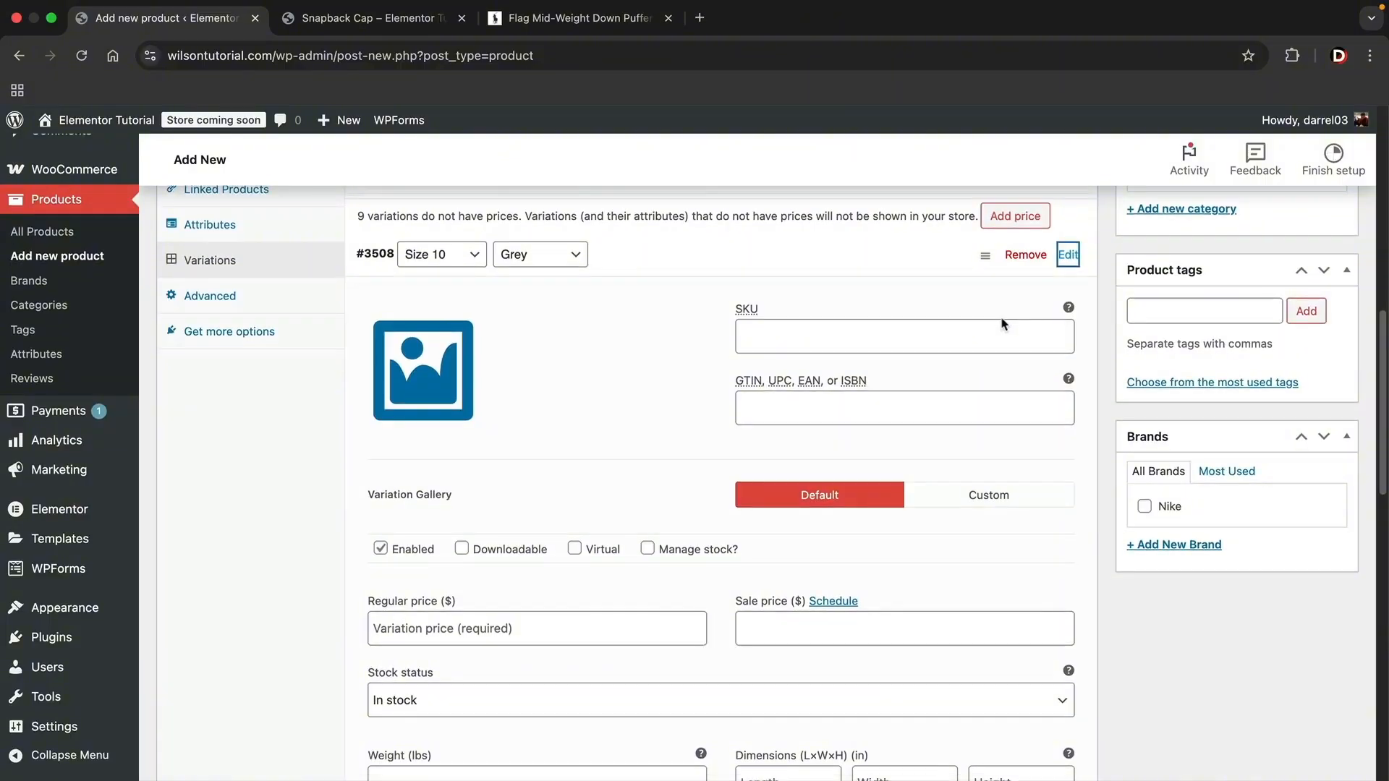
pyautogui.scroll(-1, 1002, 321)
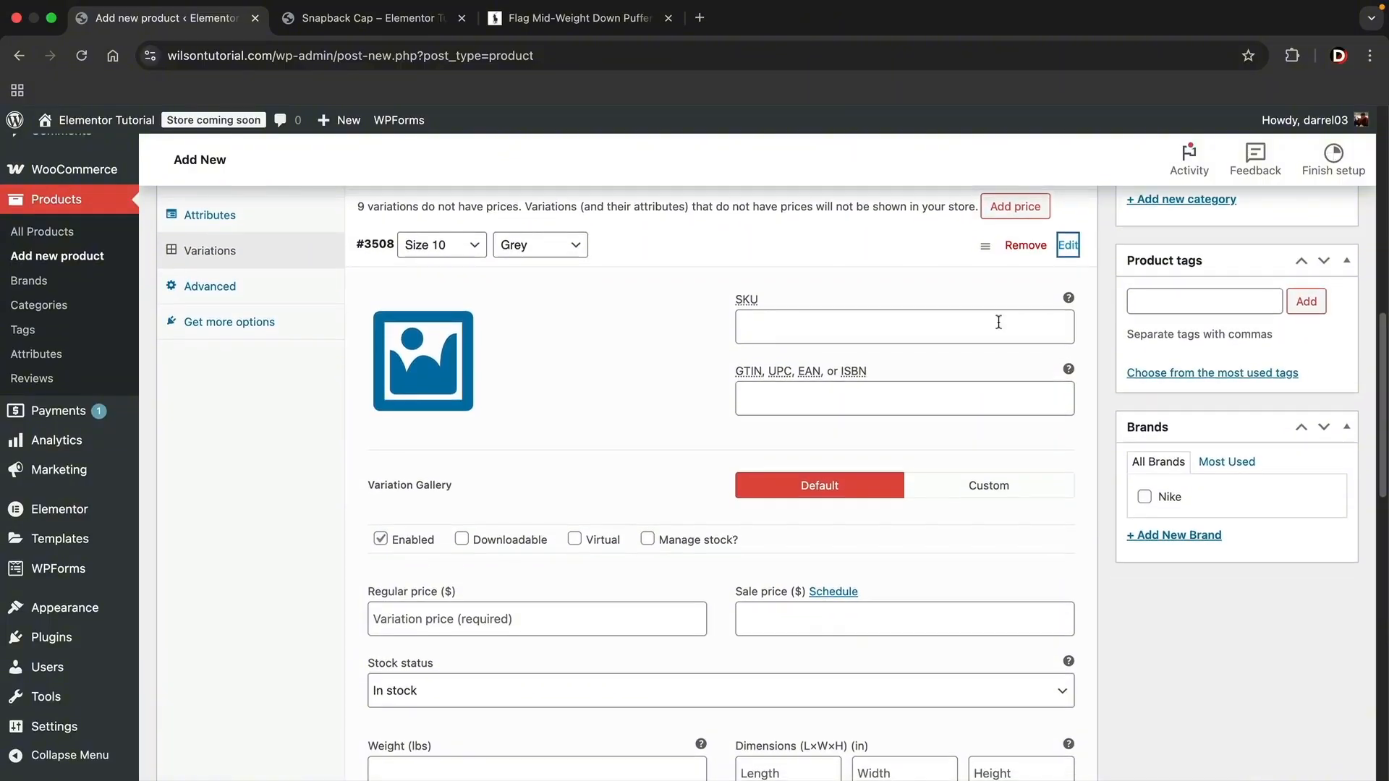
pyautogui.click(444, 368)
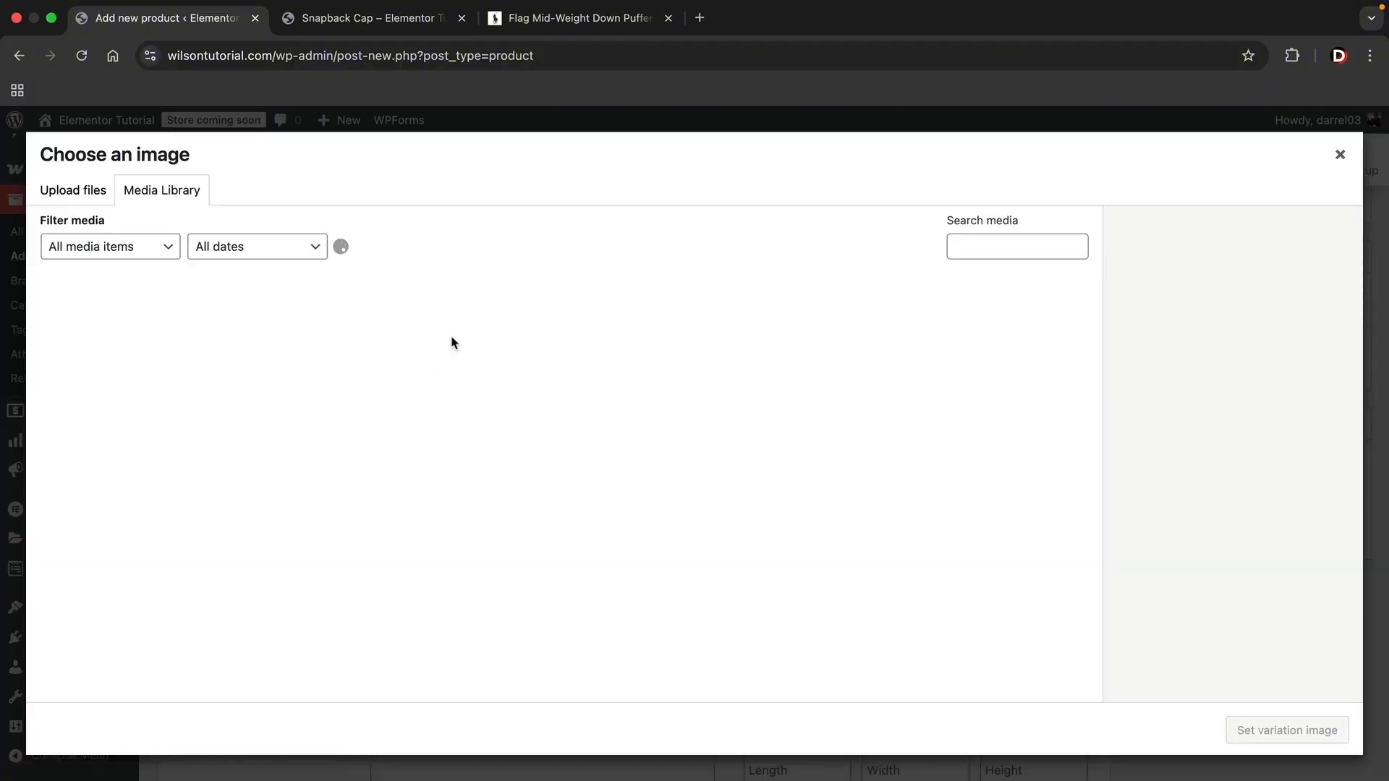
pyautogui.scroll(-3, 607, 441)
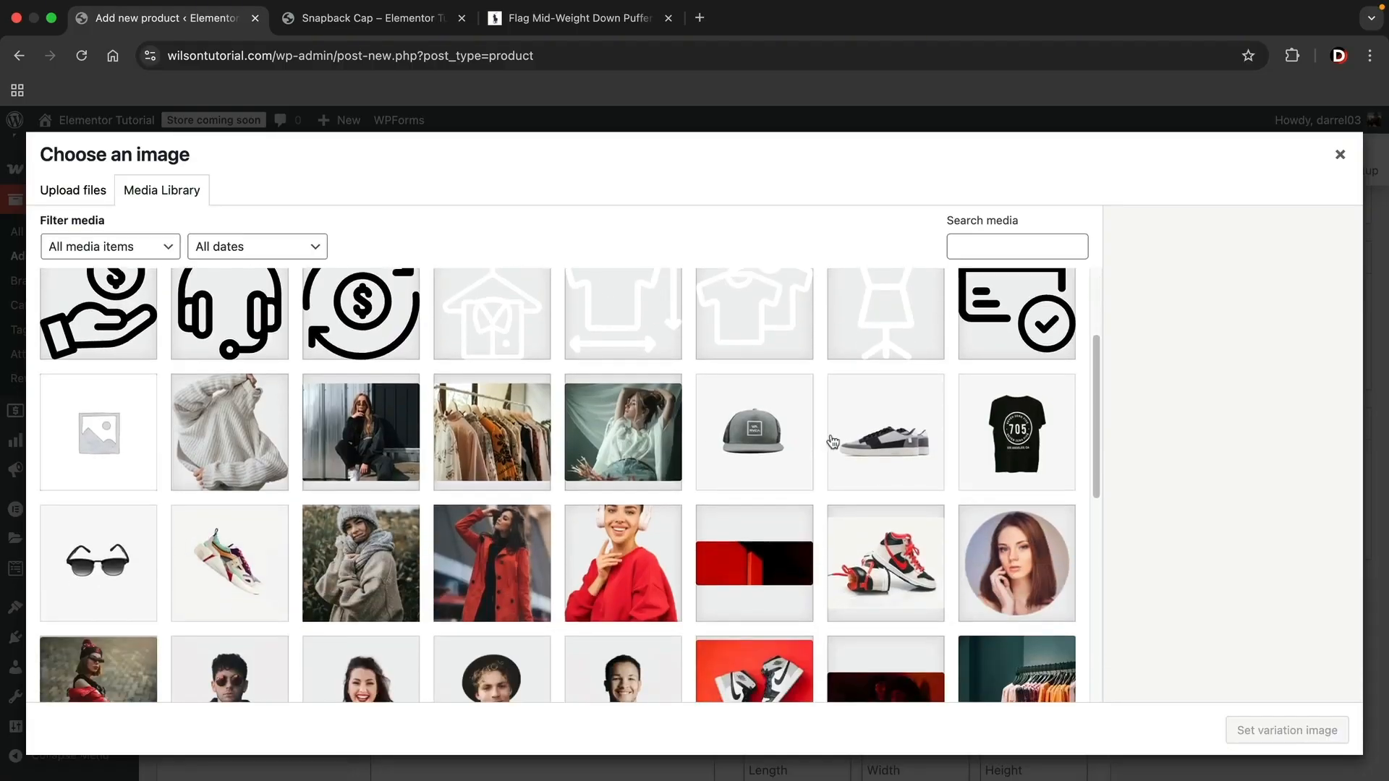
pyautogui.click(895, 440)
pyautogui.click(1267, 718)
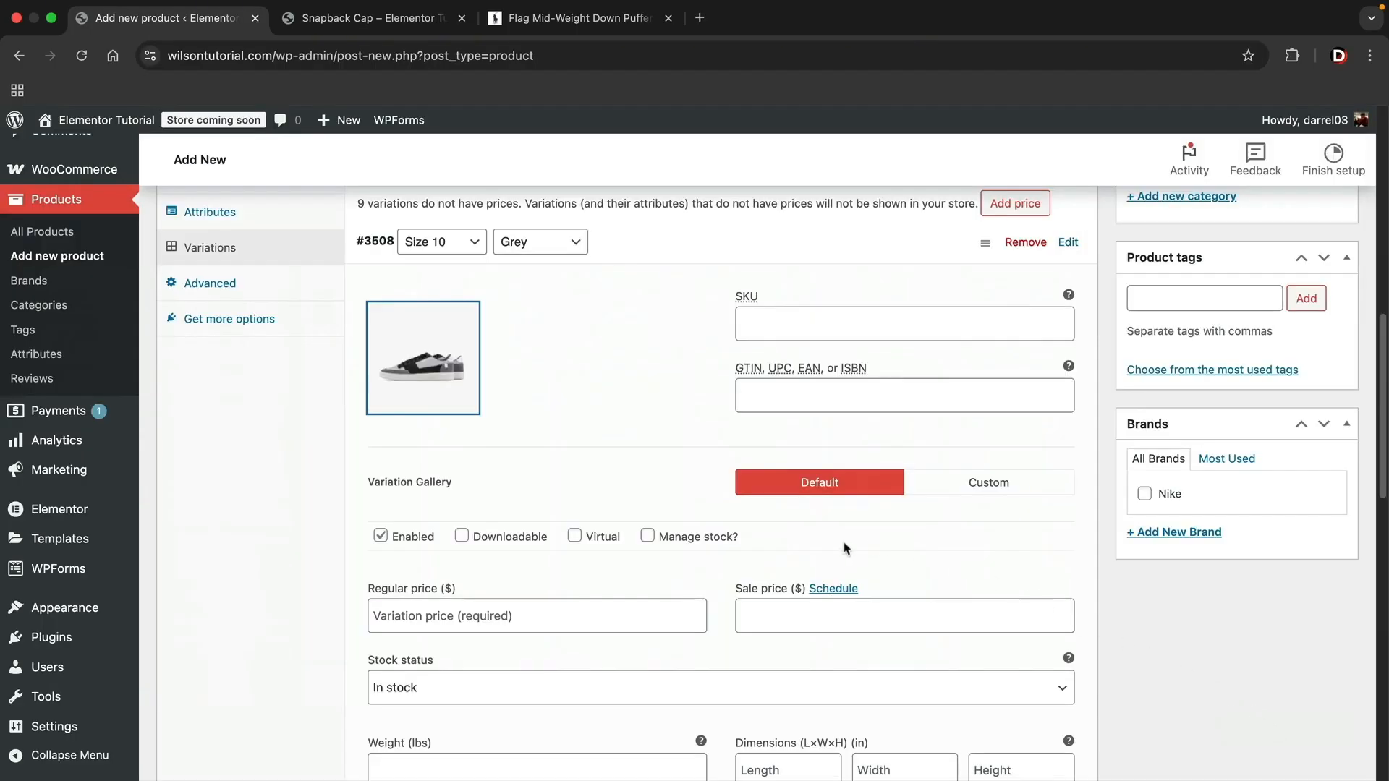
# - Set the Size 10 Grey variation's regular price to 50, look over its remaining fields and collapse it
pyautogui.scroll(-1, 528, 542)
pyautogui.click(513, 575)
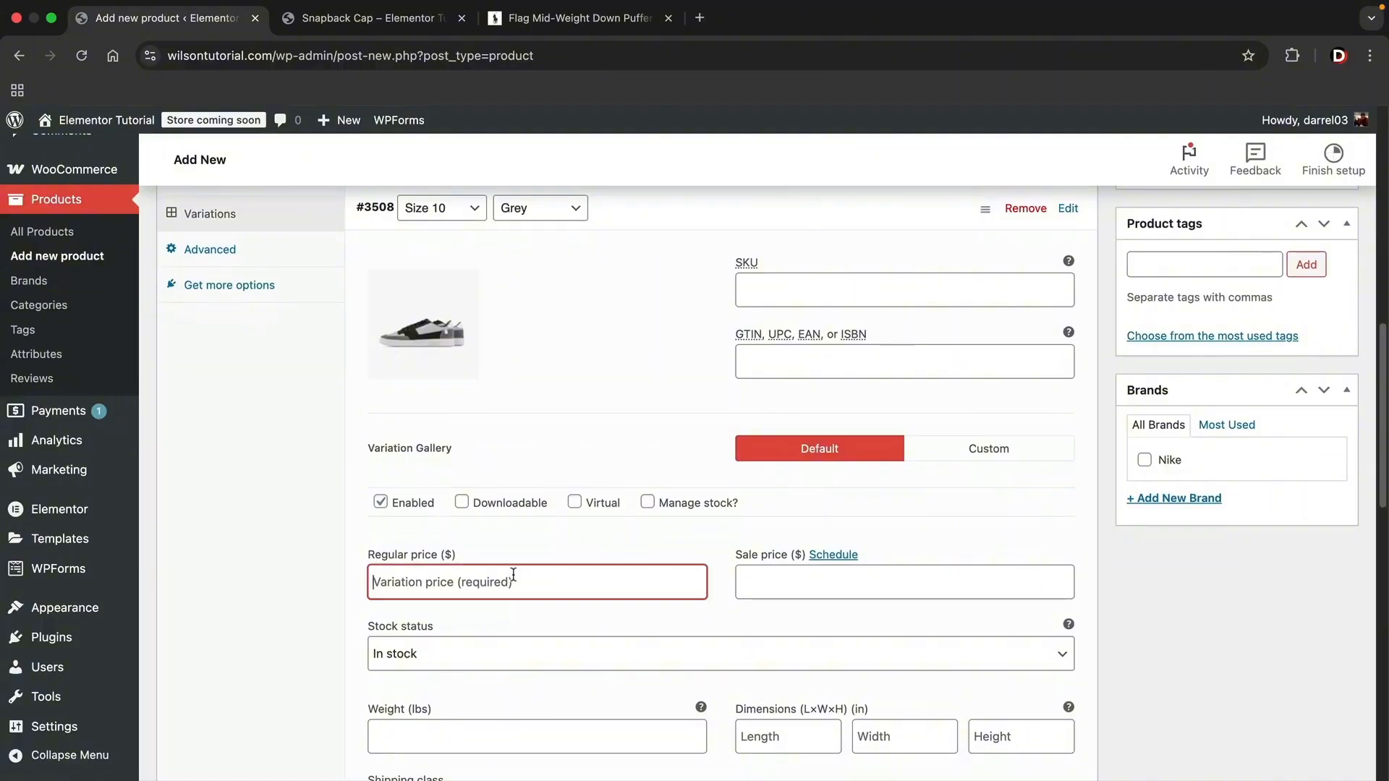
pyautogui.write('50')
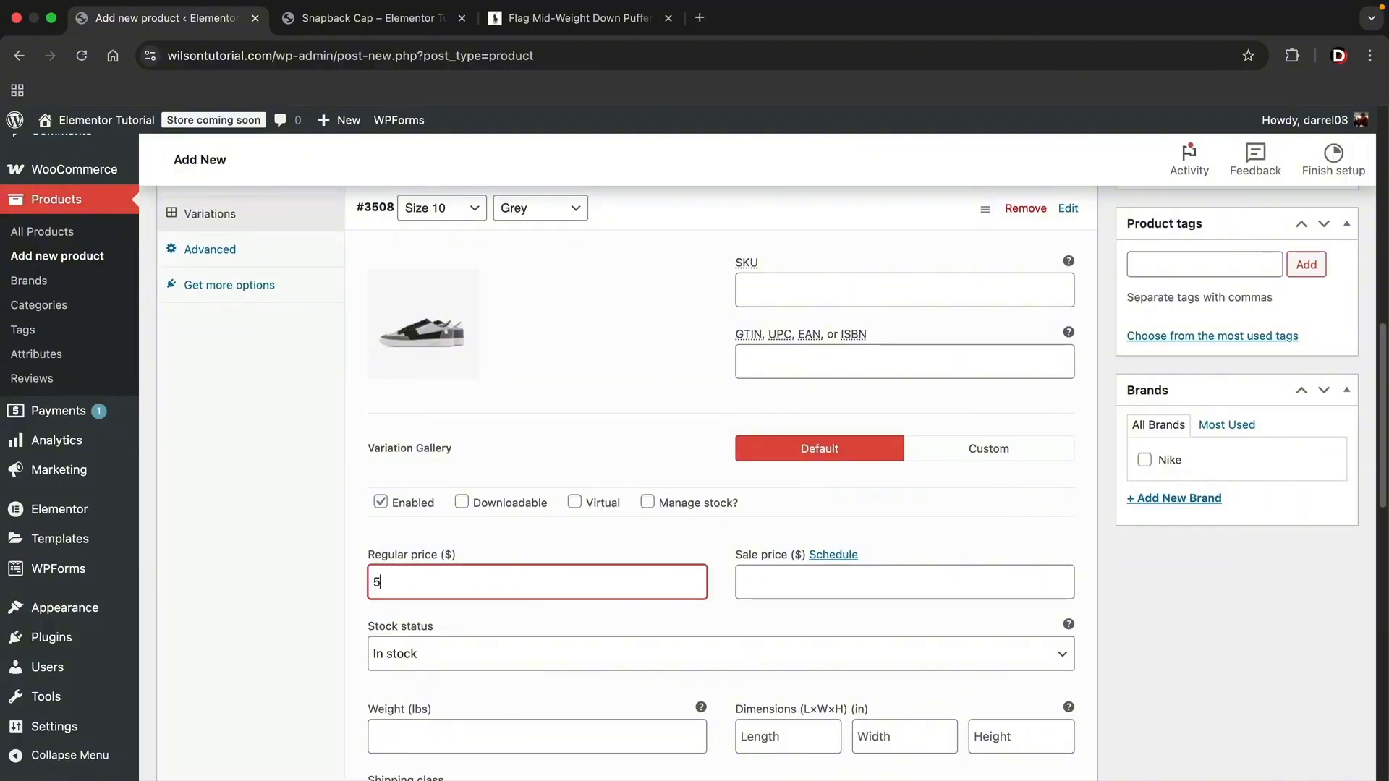
pyautogui.press('Tab')
pyautogui.scroll(-5, 409, 544)
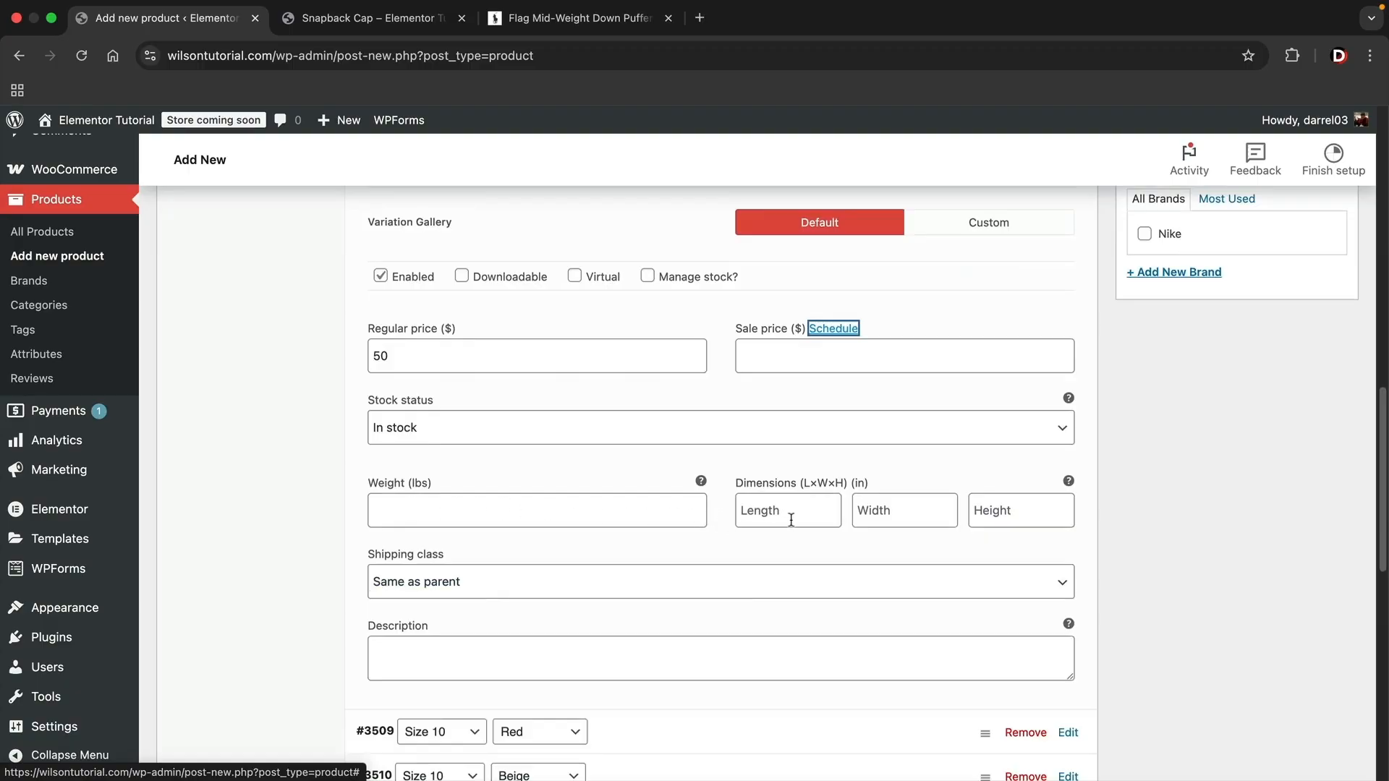
pyautogui.scroll(1, 790, 520)
pyautogui.click(626, 400)
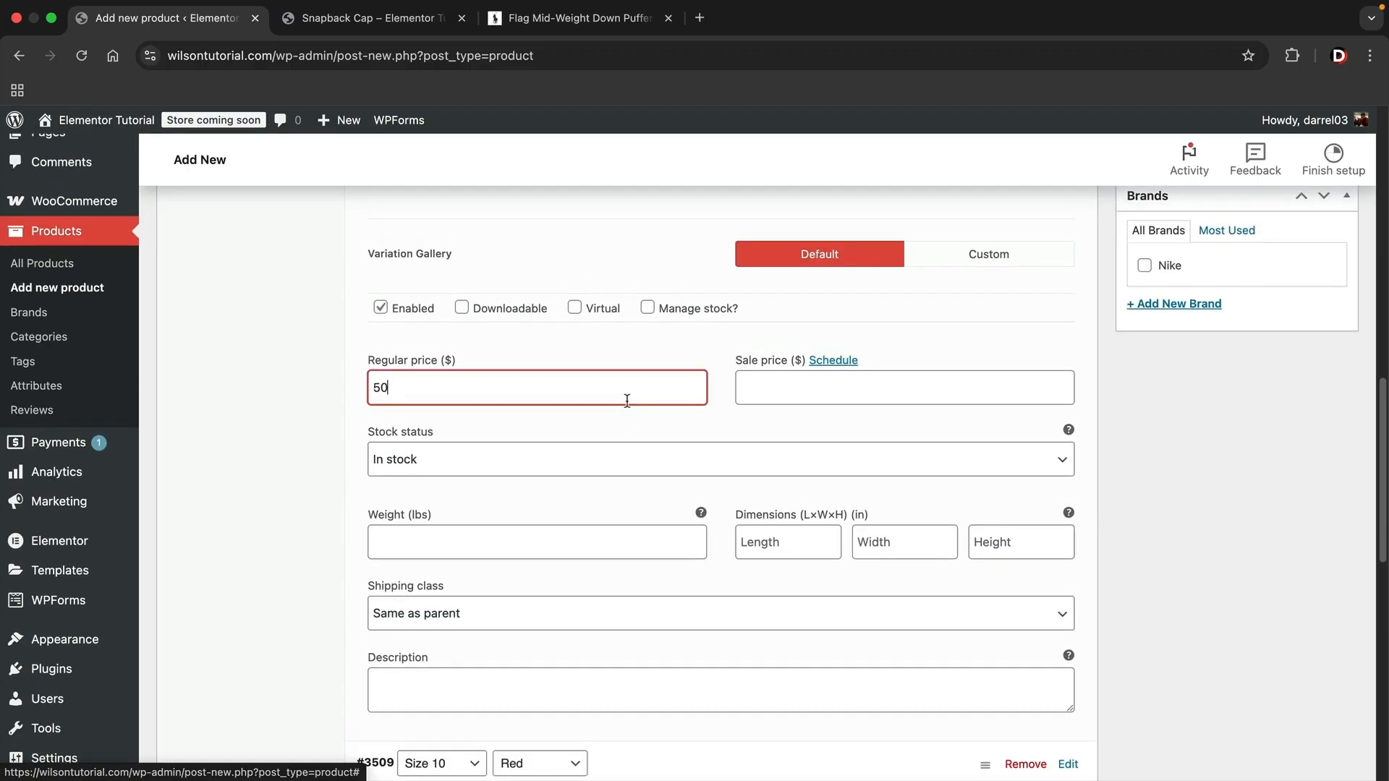
pyautogui.scroll(1, 626, 400)
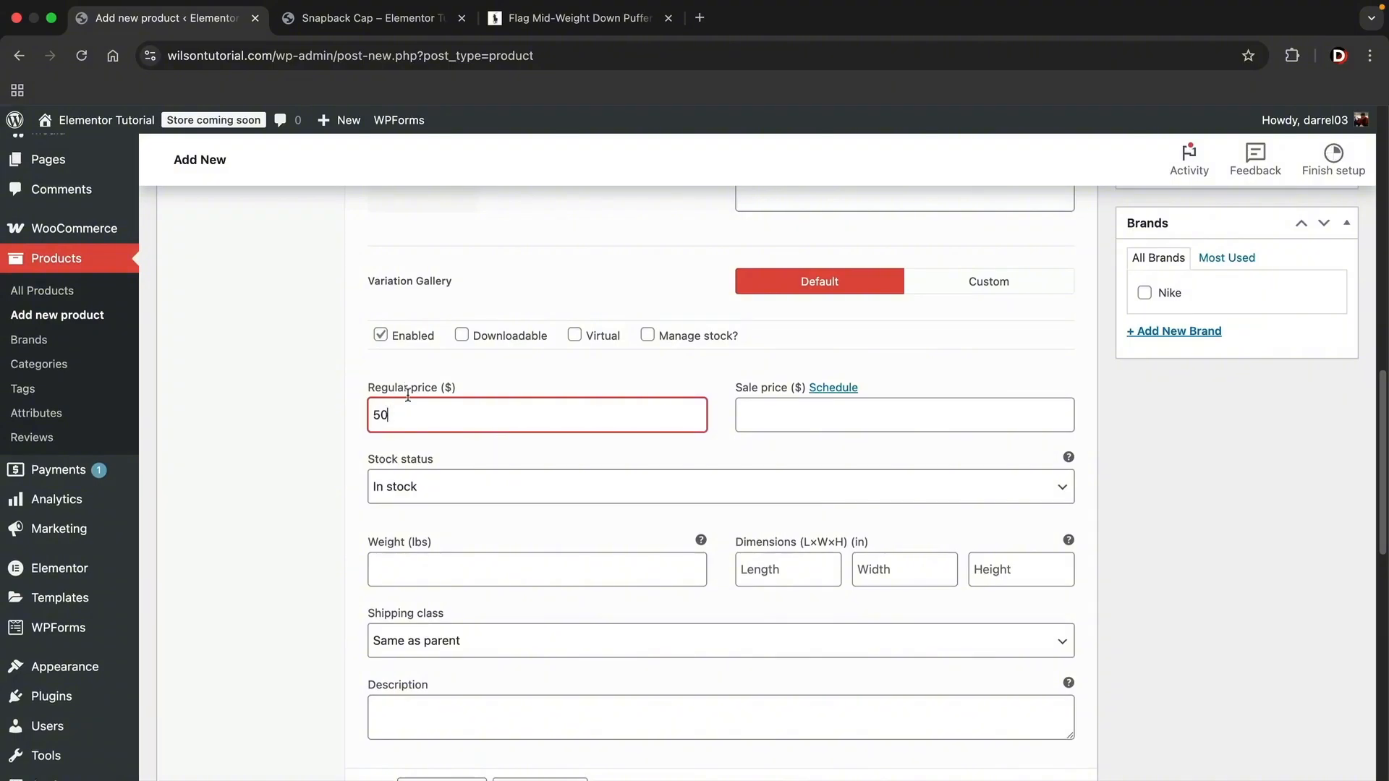
pyautogui.scroll(5, 419, 400)
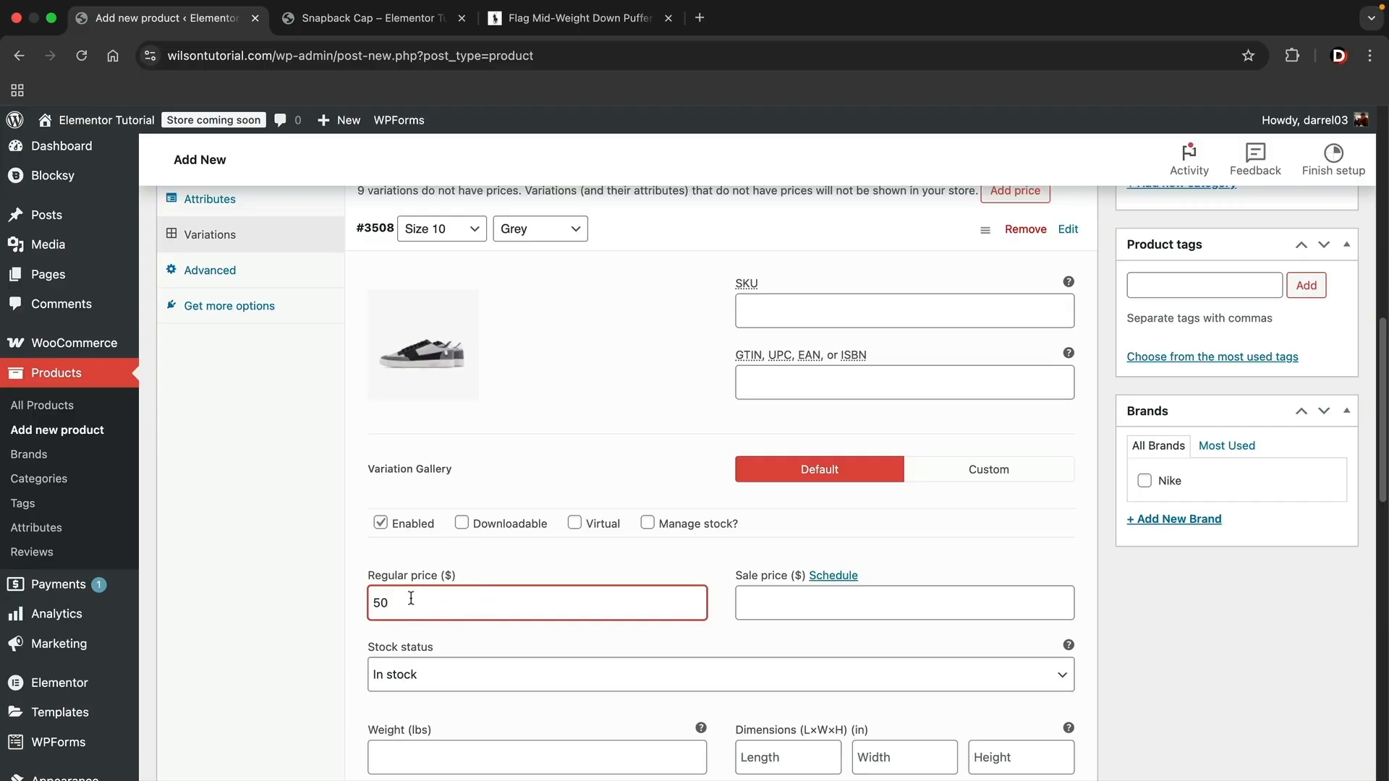
pyautogui.scroll(-5, 622, 536)
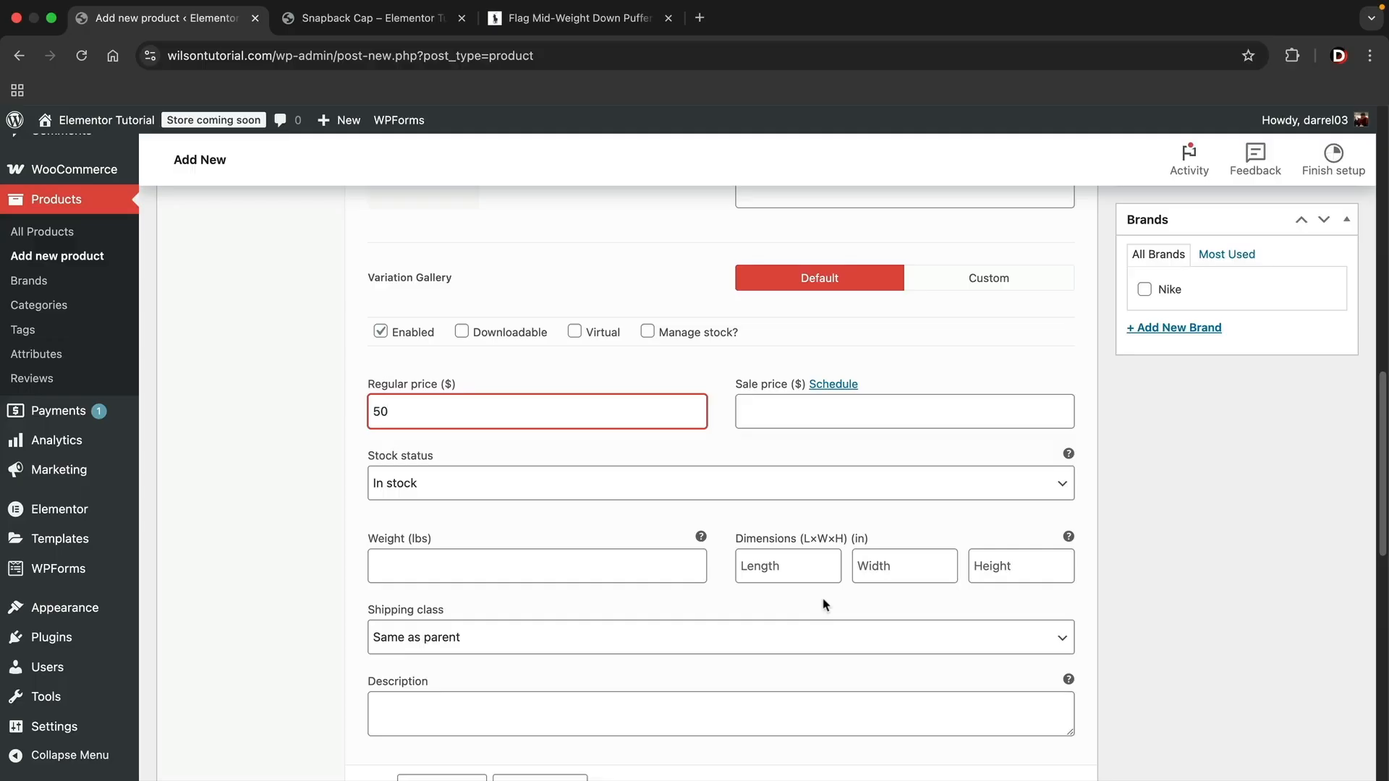
pyautogui.scroll(10, 825, 604)
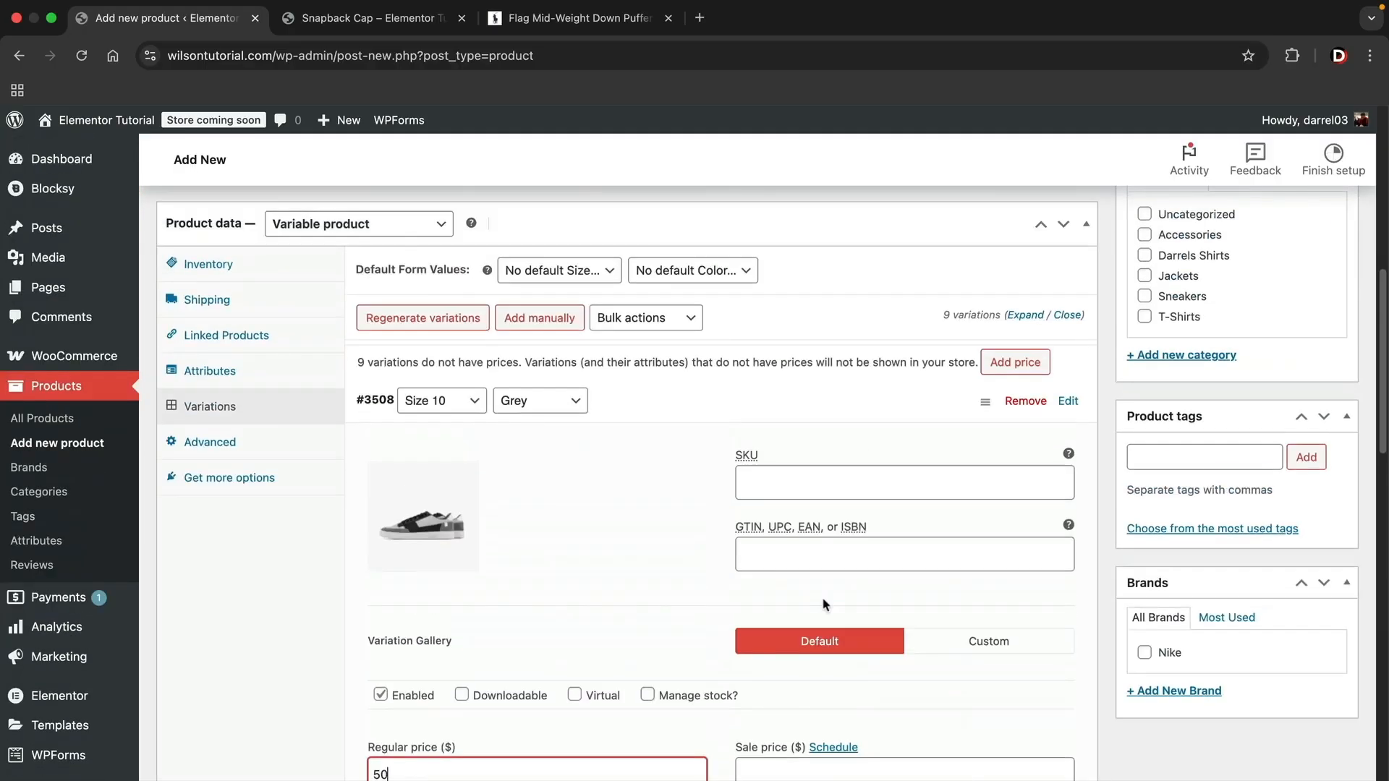
pyautogui.click(1068, 403)
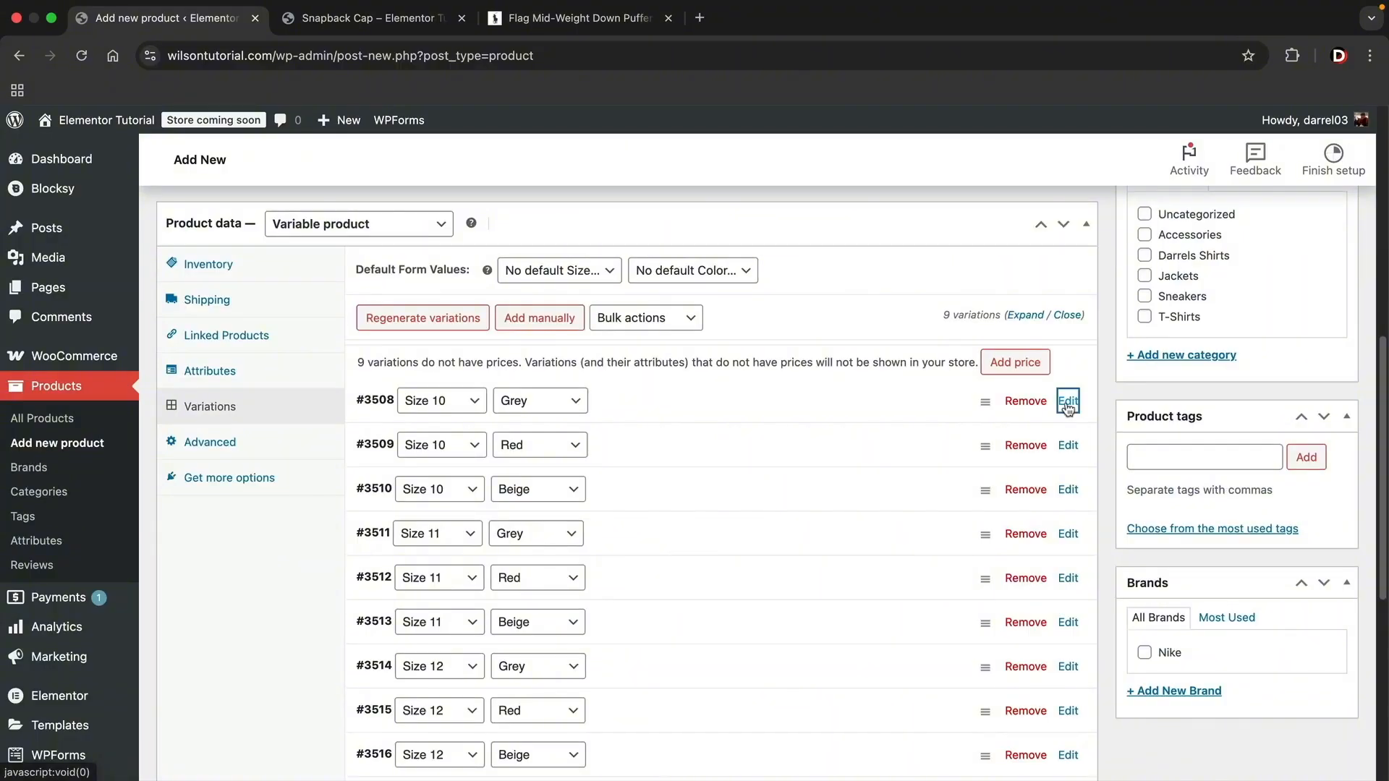
# - Set the red, black and white high-top sneakers photo as the Size 10 Red variation's image
pyautogui.click(1068, 446)
pyautogui.scroll(-1, 796, 463)
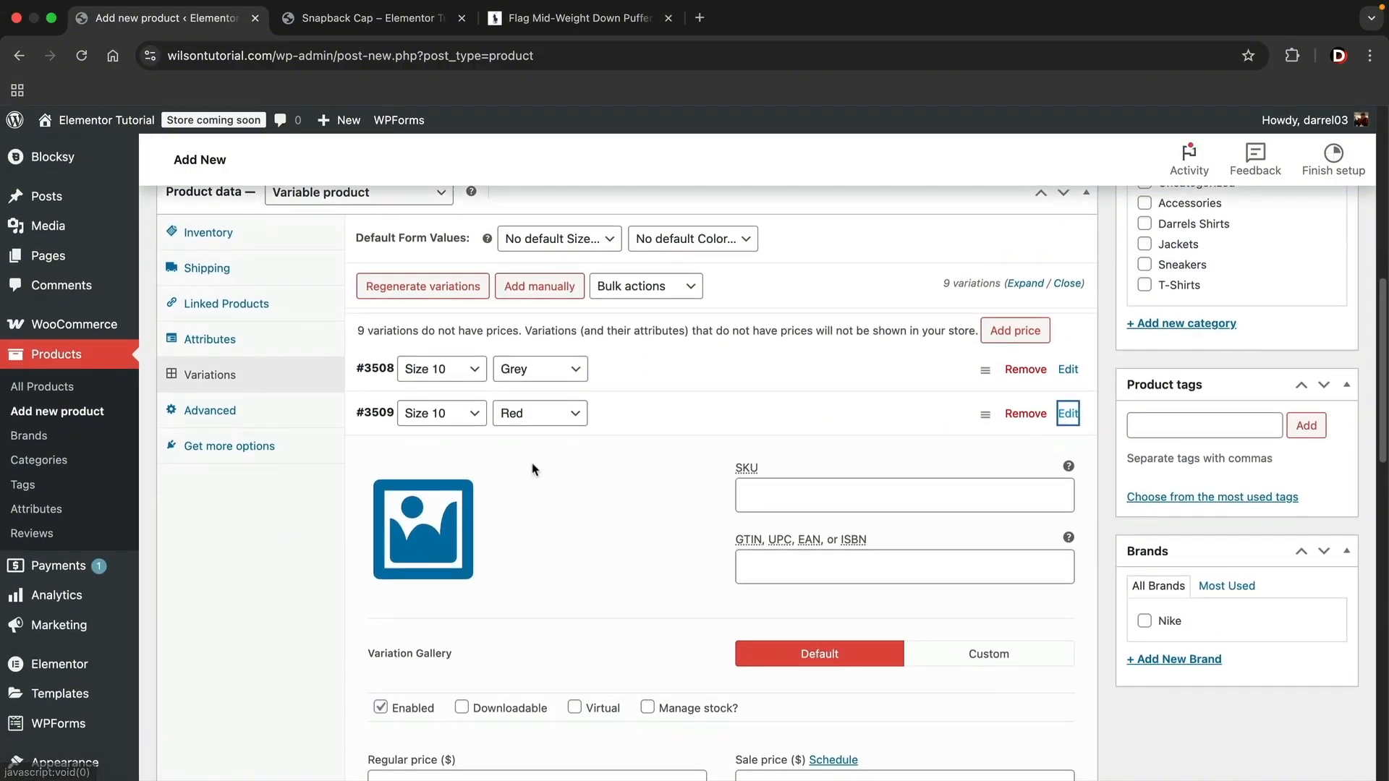
pyautogui.click(448, 518)
pyautogui.click(851, 554)
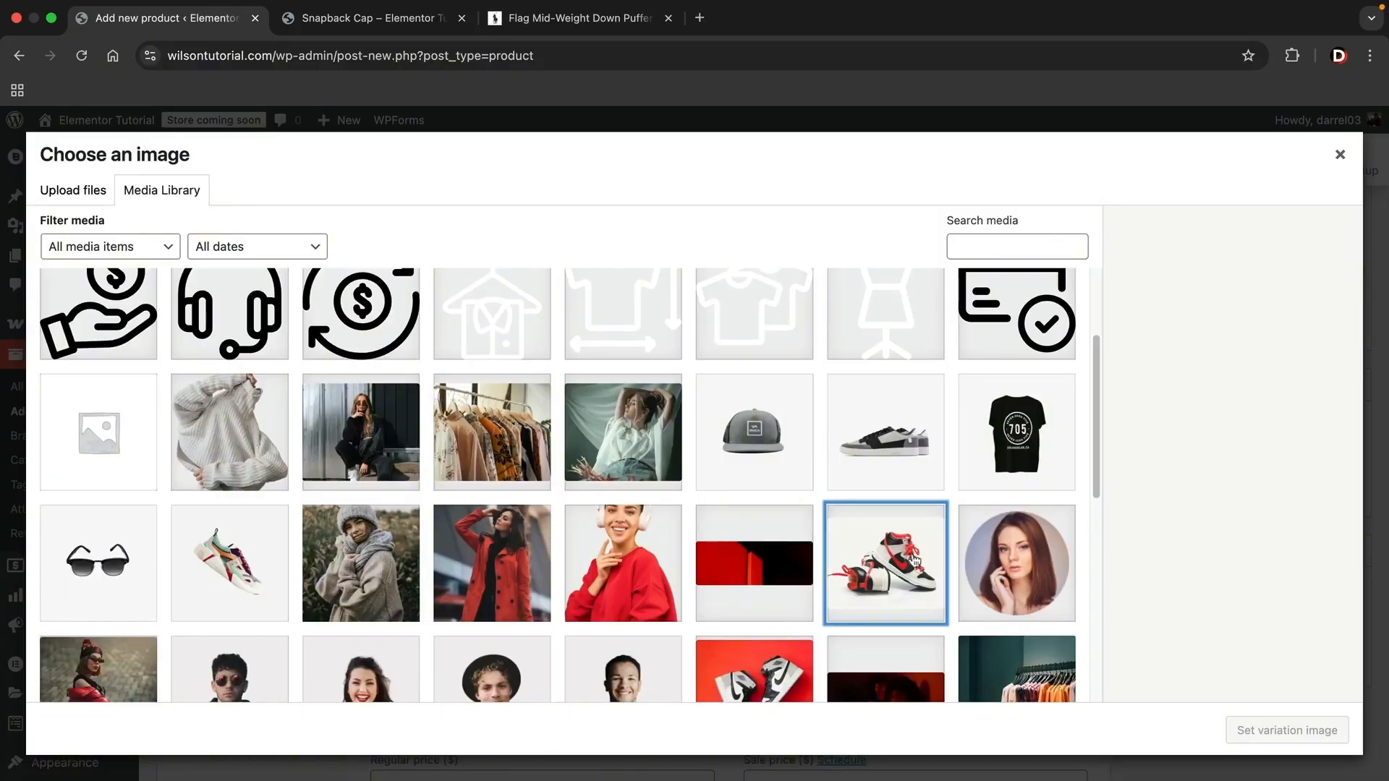
pyautogui.click(1238, 729)
# - Set the Size 10 Red variation's regular price to 50 and collapse it
pyautogui.scroll(-4, 890, 595)
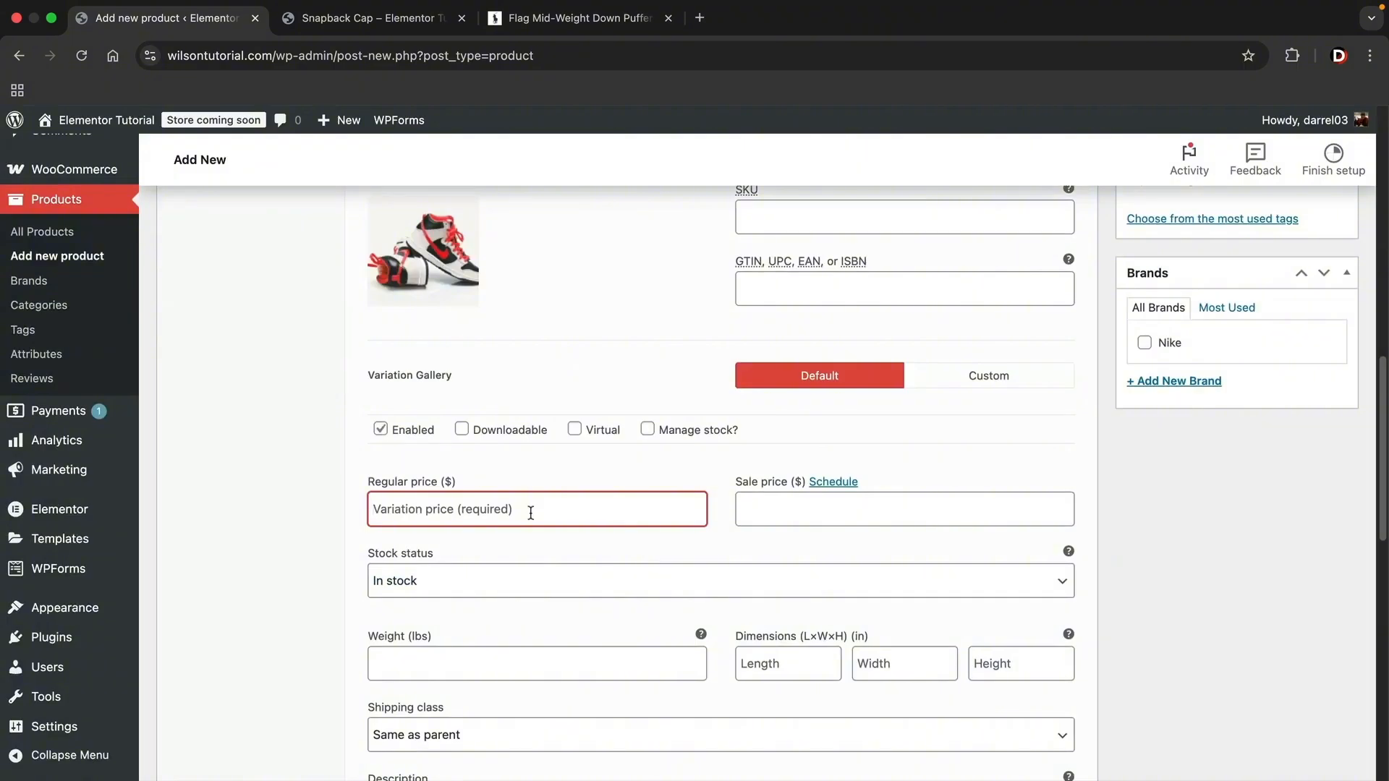
pyautogui.write('50')
pyautogui.scroll(5, 1027, 362)
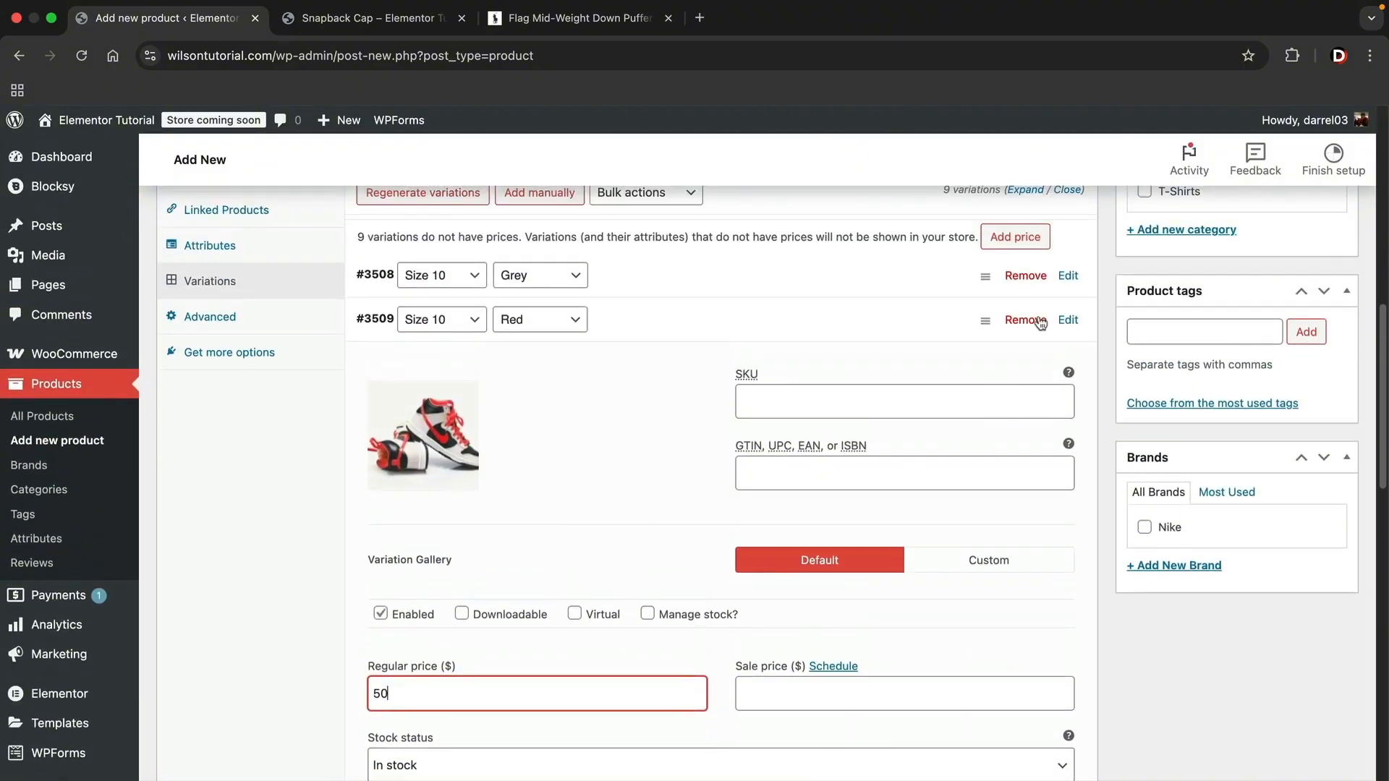
pyautogui.click(1067, 320)
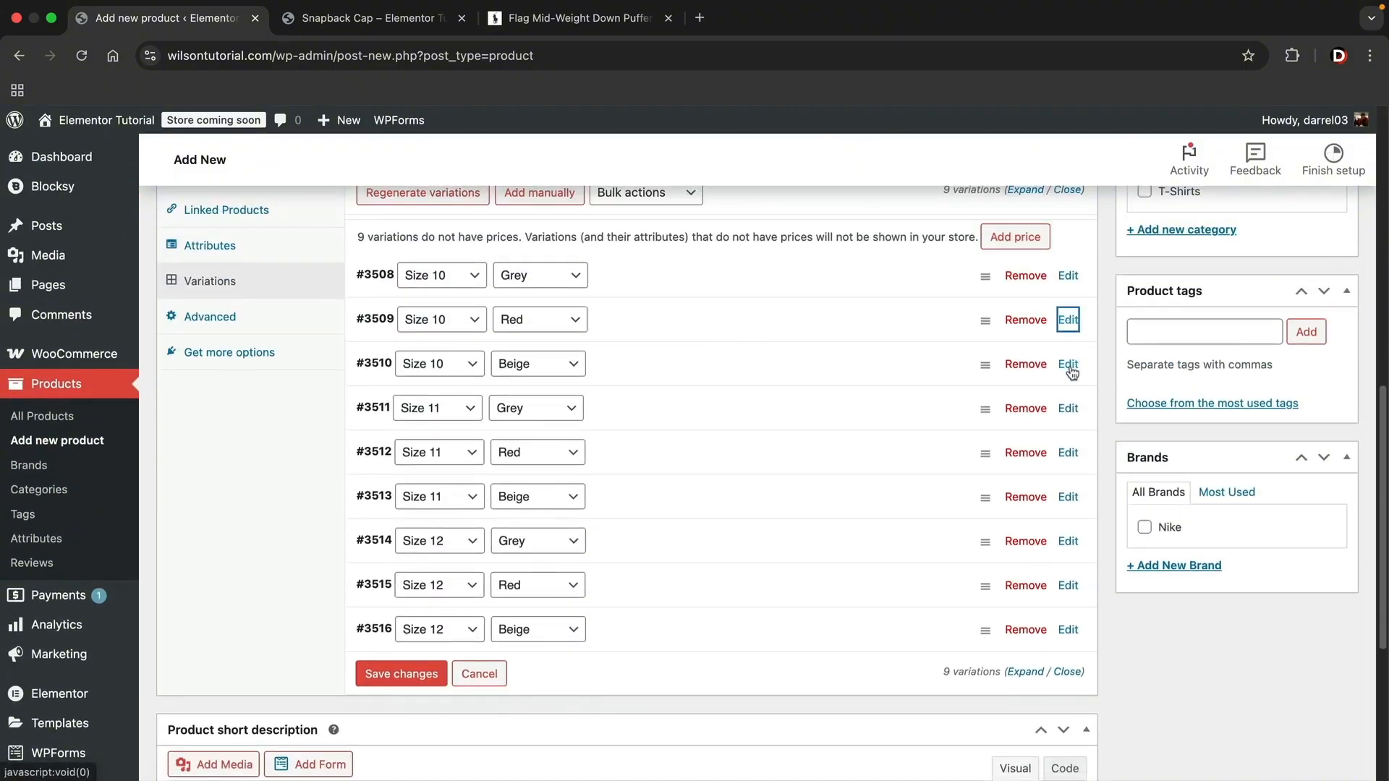
# - Set shop-item-4_optimized.webp from the media library as the Size 10 Beige variation's image
pyautogui.click(1069, 366)
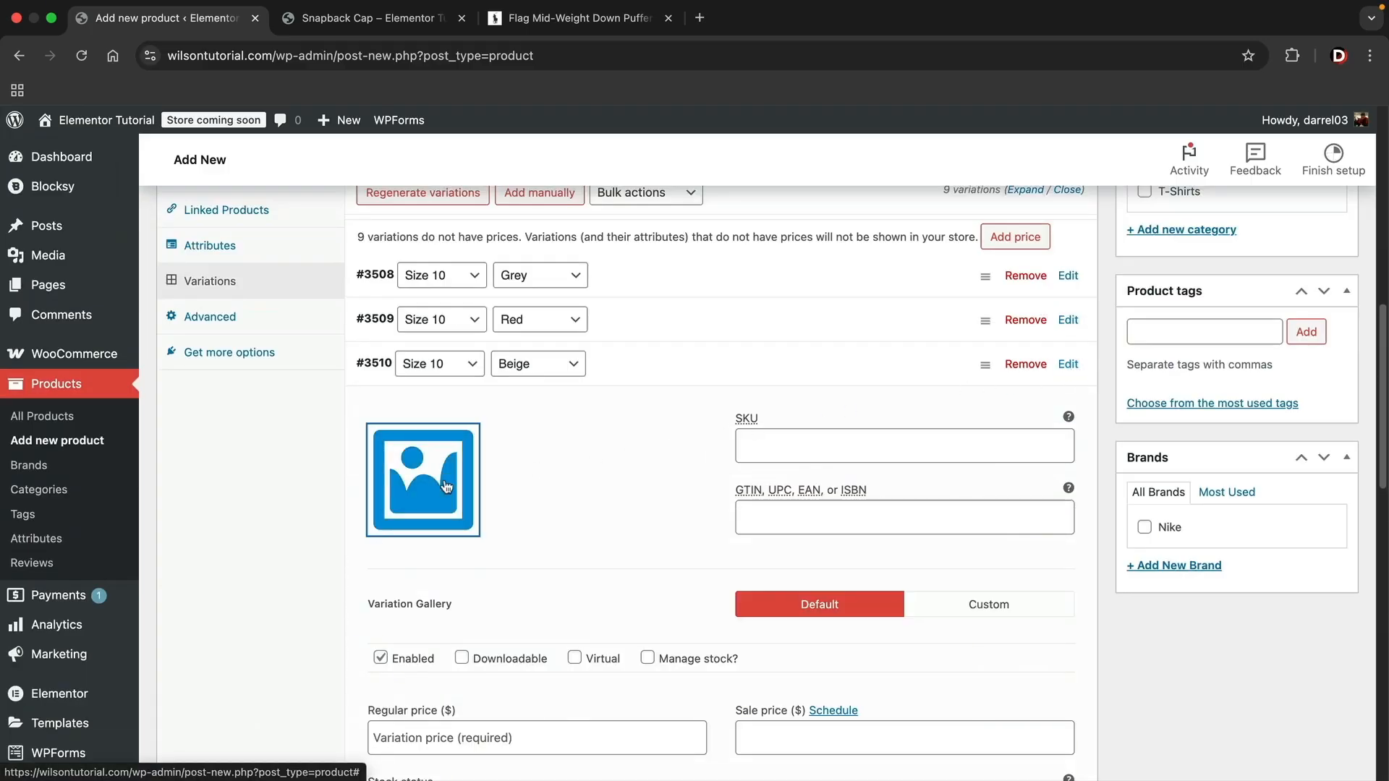
pyautogui.click(443, 483)
pyautogui.scroll(-4, 755, 542)
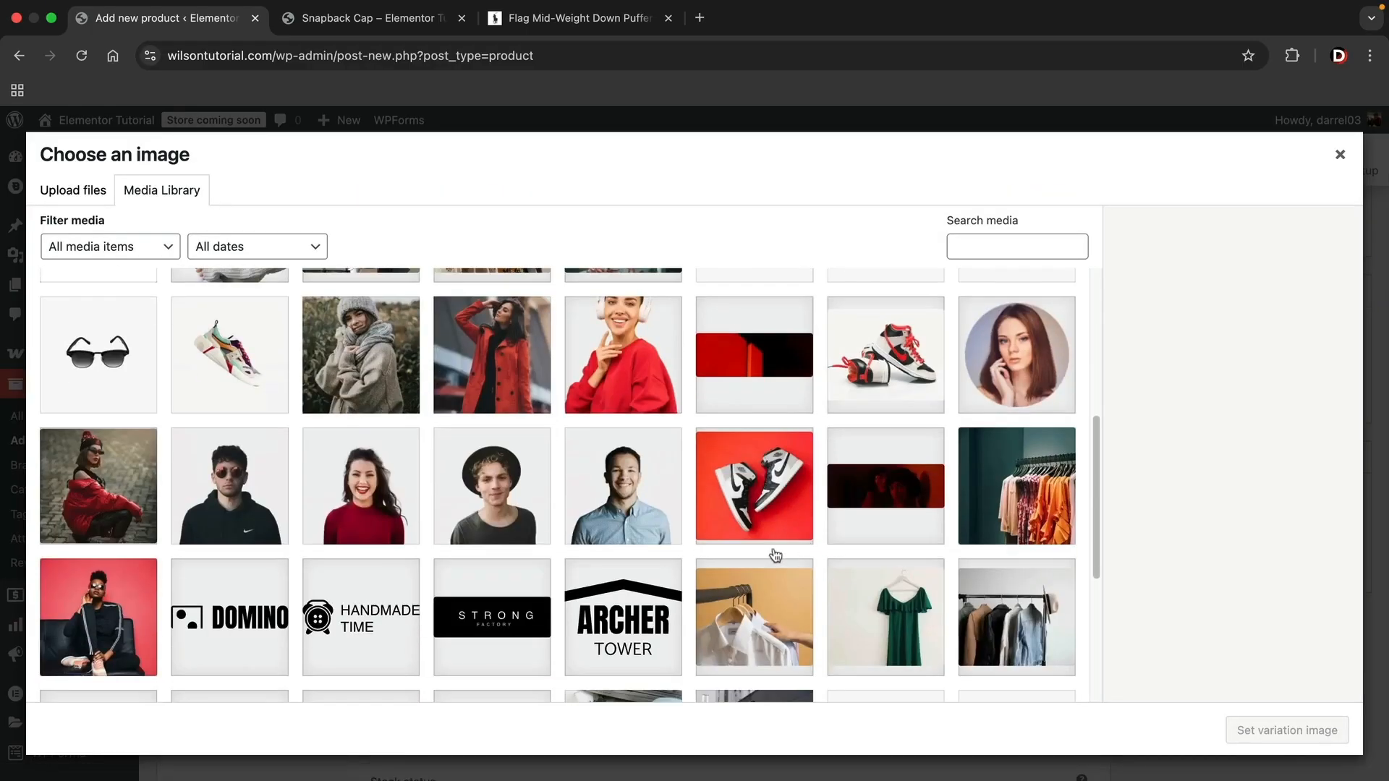
pyautogui.scroll(-3, 777, 548)
pyautogui.click(878, 467)
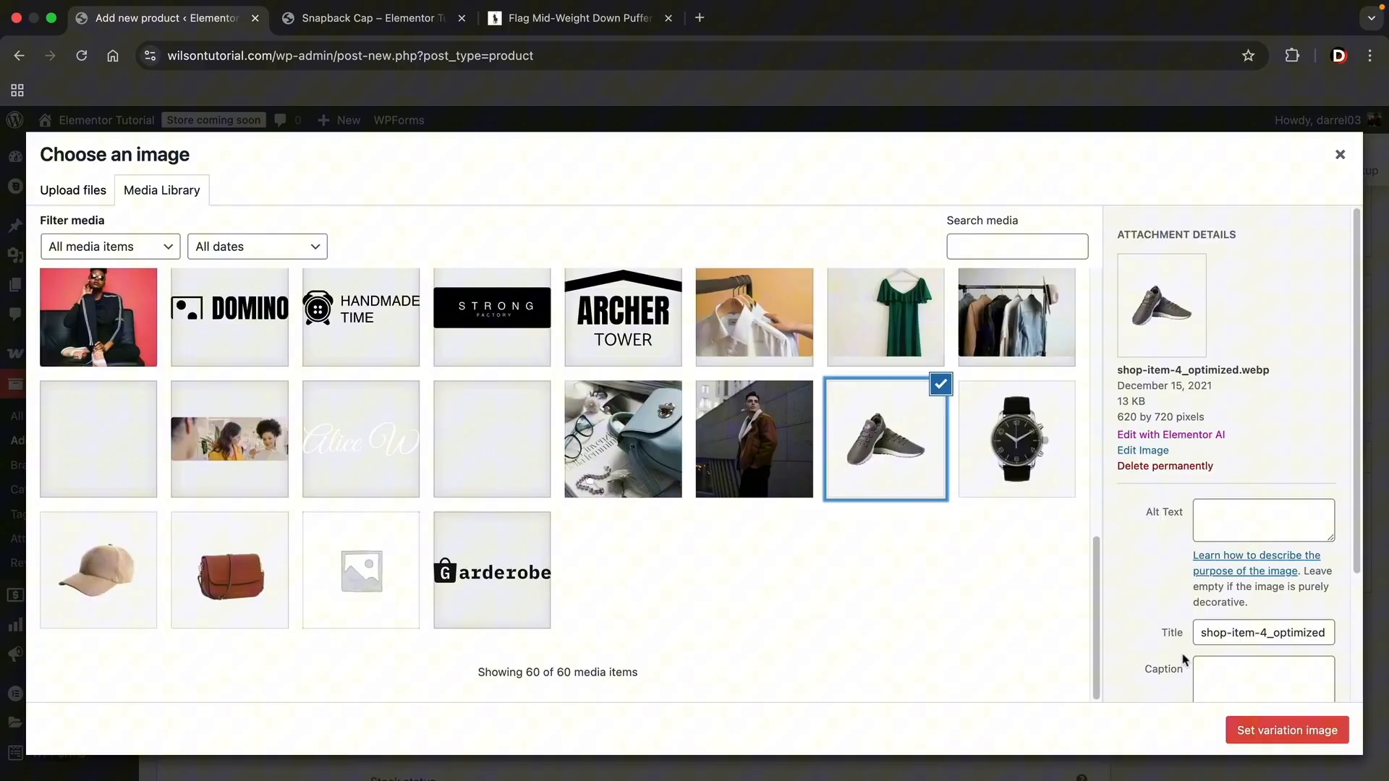
pyautogui.click(1271, 732)
# - Set the Size 10 Beige variation's regular price to 80 and collapse it
pyautogui.scroll(-3, 823, 597)
pyautogui.click(602, 547)
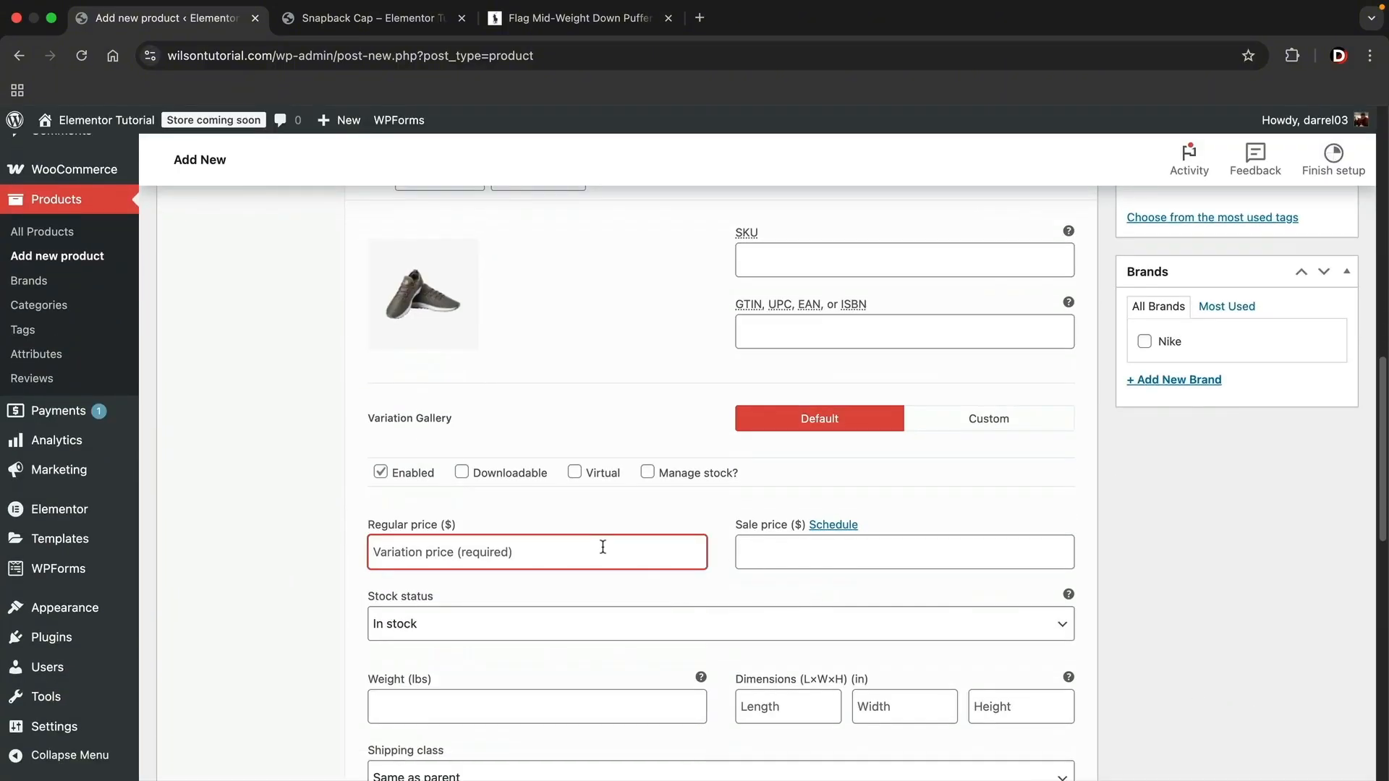
pyautogui.write('80')
pyautogui.scroll(4, 896, 564)
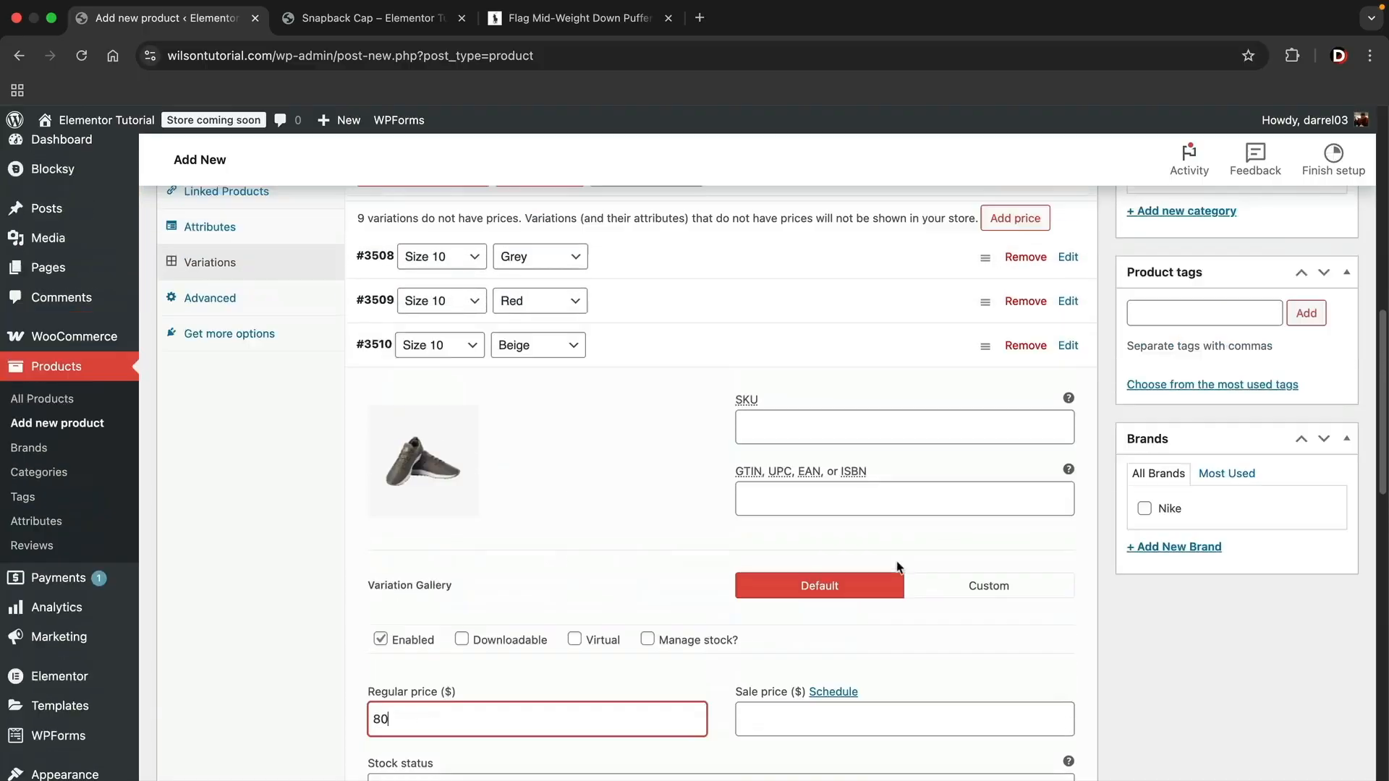
pyautogui.click(1069, 452)
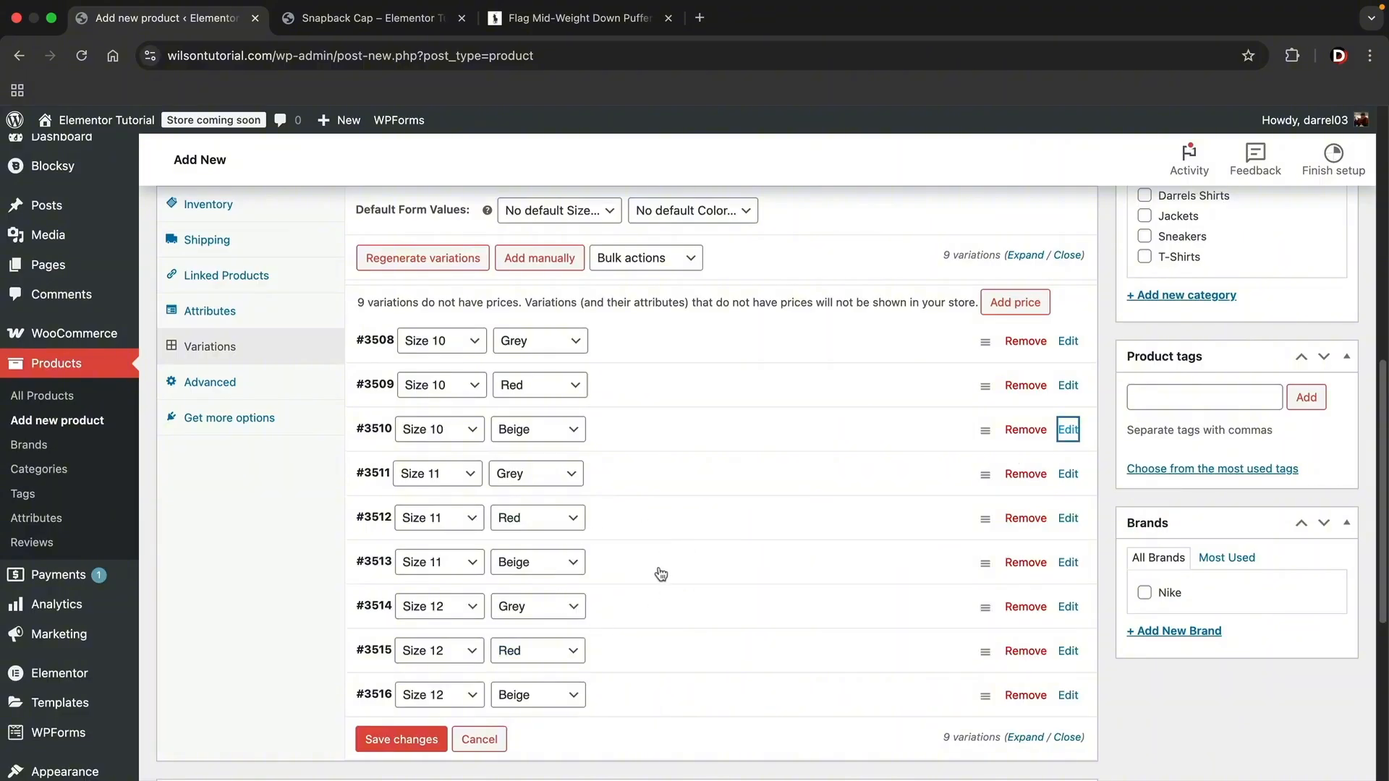
# - Open the Size 11 Grey variation for editing and save the changes made to the variations
pyautogui.click(1069, 474)
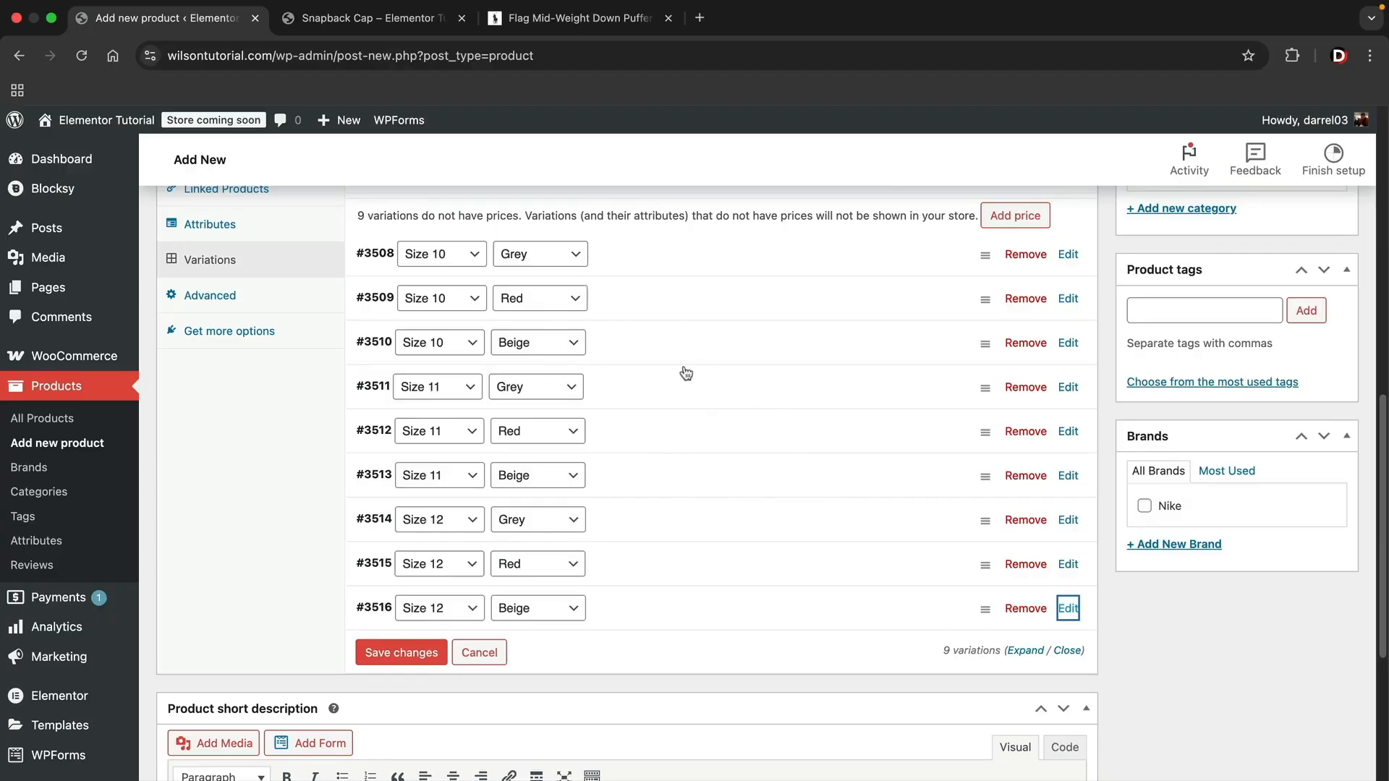
pyautogui.click(413, 651)
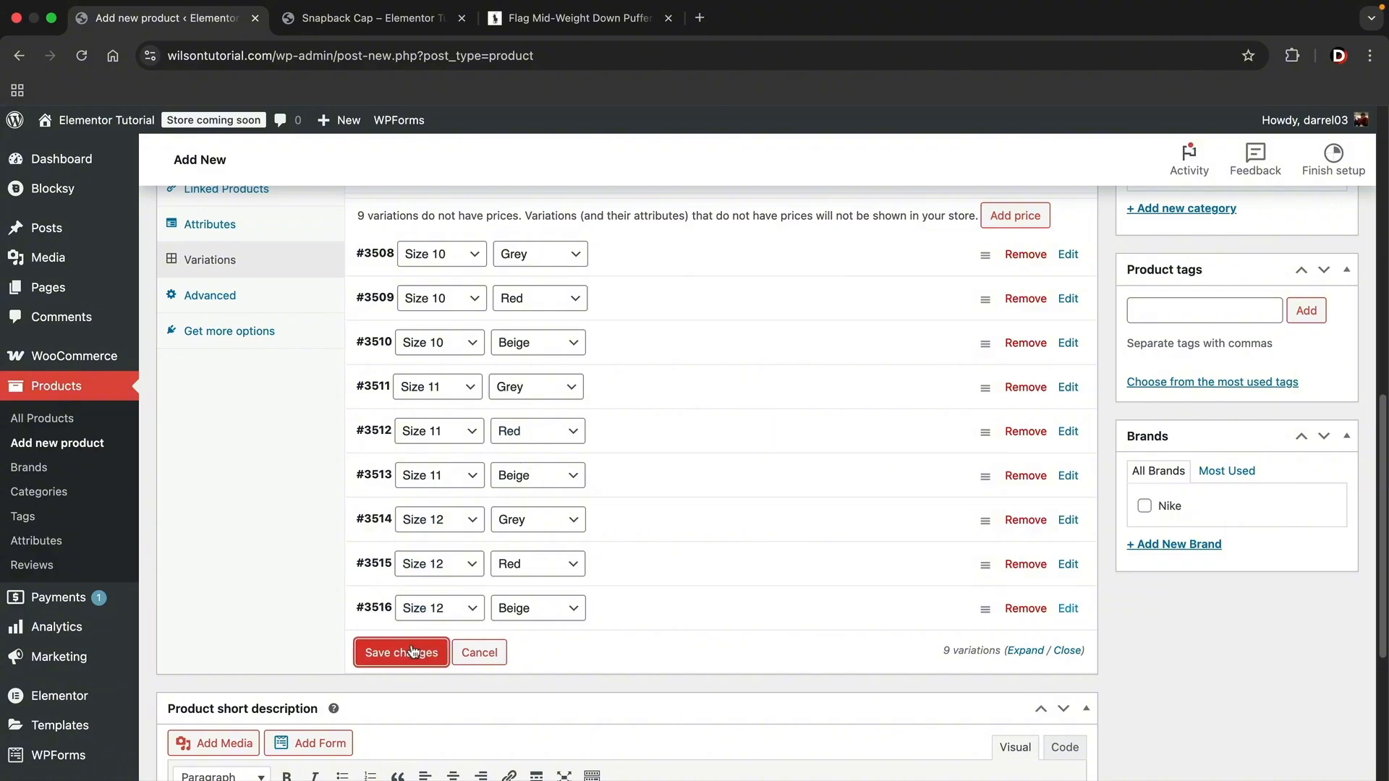
pyautogui.scroll(-3, 830, 369)
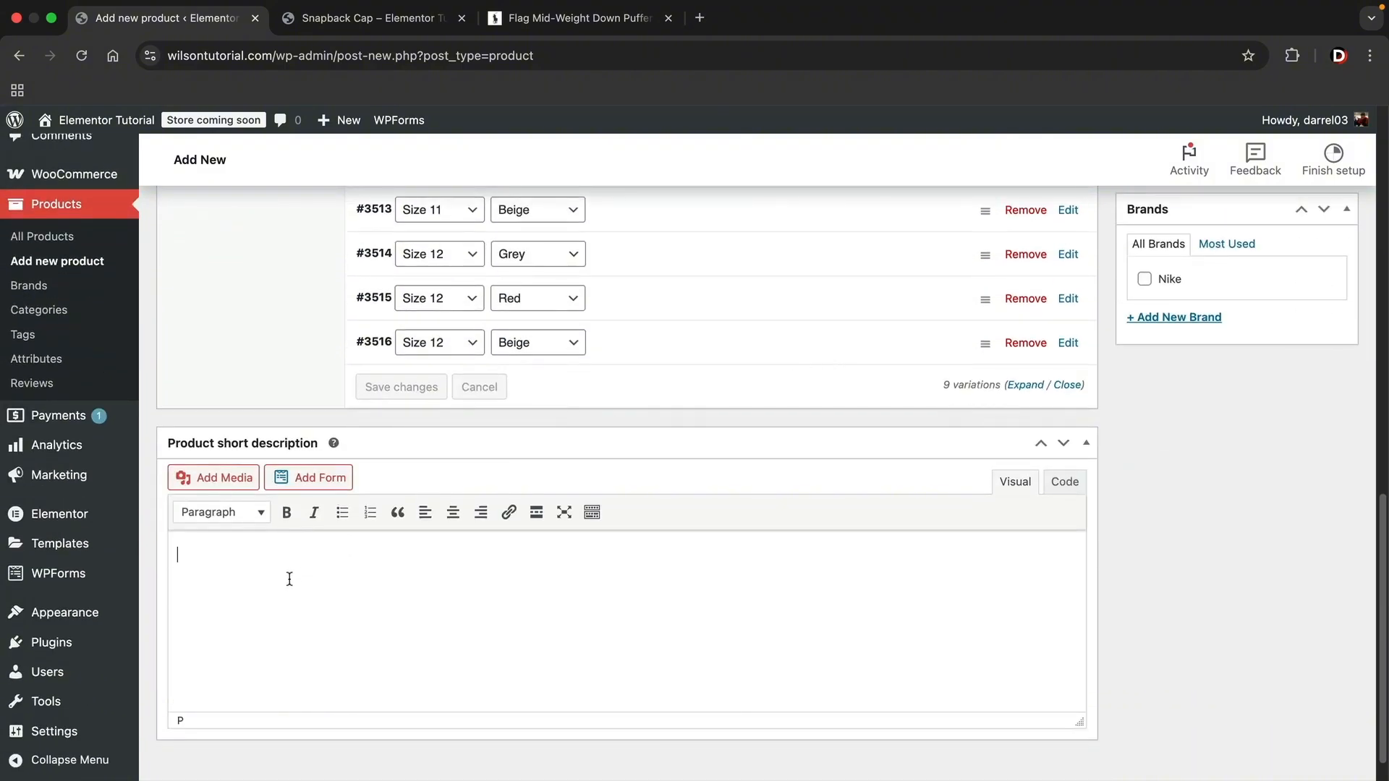
pyautogui.rightClick(251, 563)
pyautogui.click(200, 554)
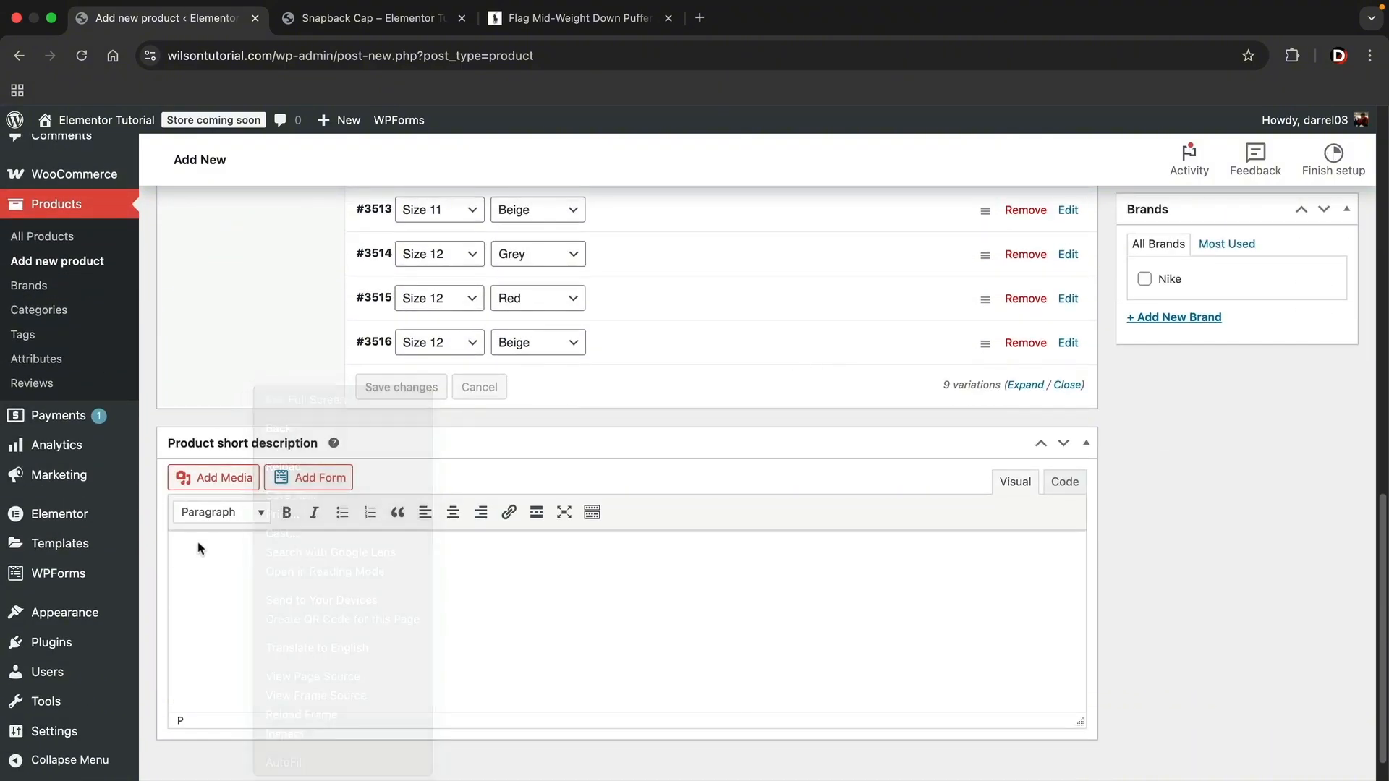
pyautogui.rightClick(196, 542)
pyautogui.click(237, 533)
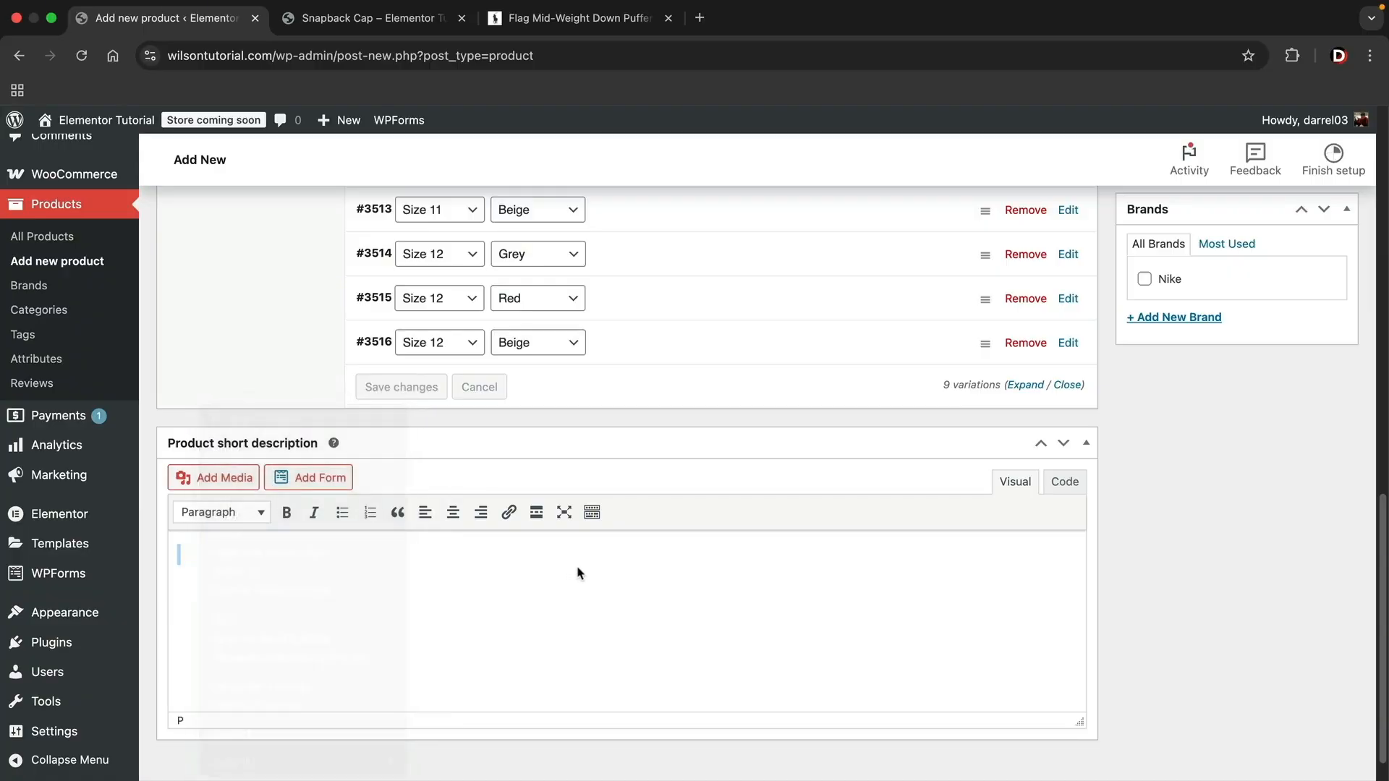
# - Open the Size 12 Red variation and review its image, price, stock and shipping fields
pyautogui.scroll(1, 731, 579)
pyautogui.click(1068, 327)
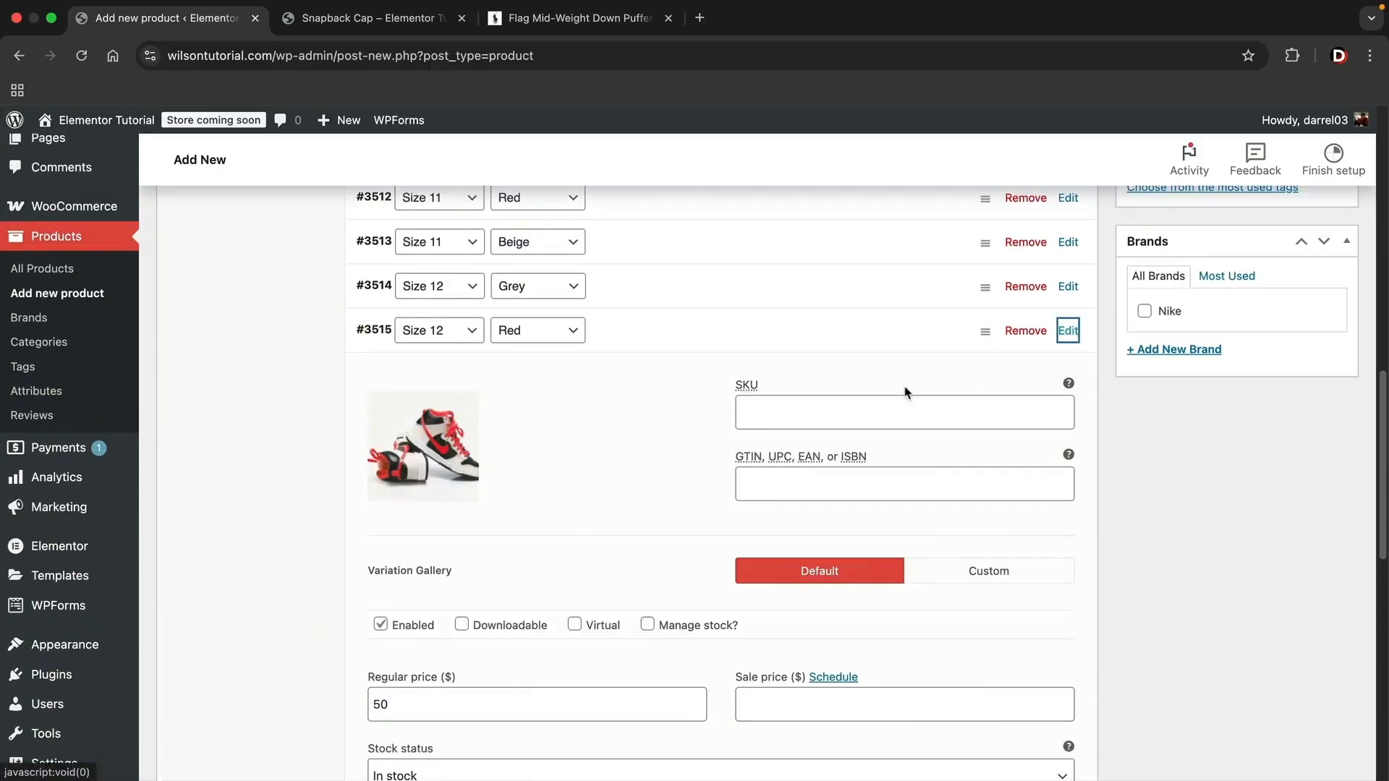
pyautogui.scroll(-2, 905, 393)
pyautogui.scroll(-3, 788, 463)
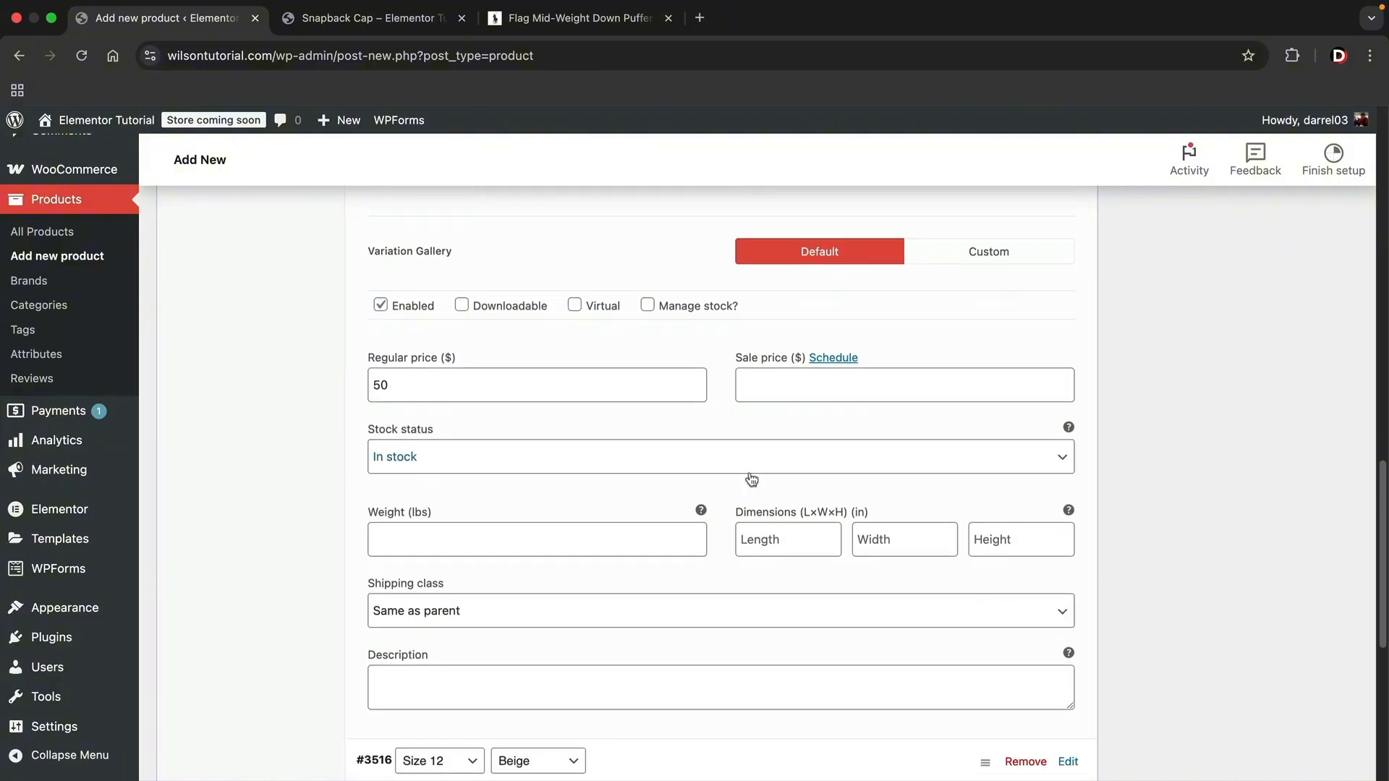
# - Review the Size 12 Red variation's shipping class and description fields, and collapse the variation
pyautogui.scroll(-1, 416, 680)
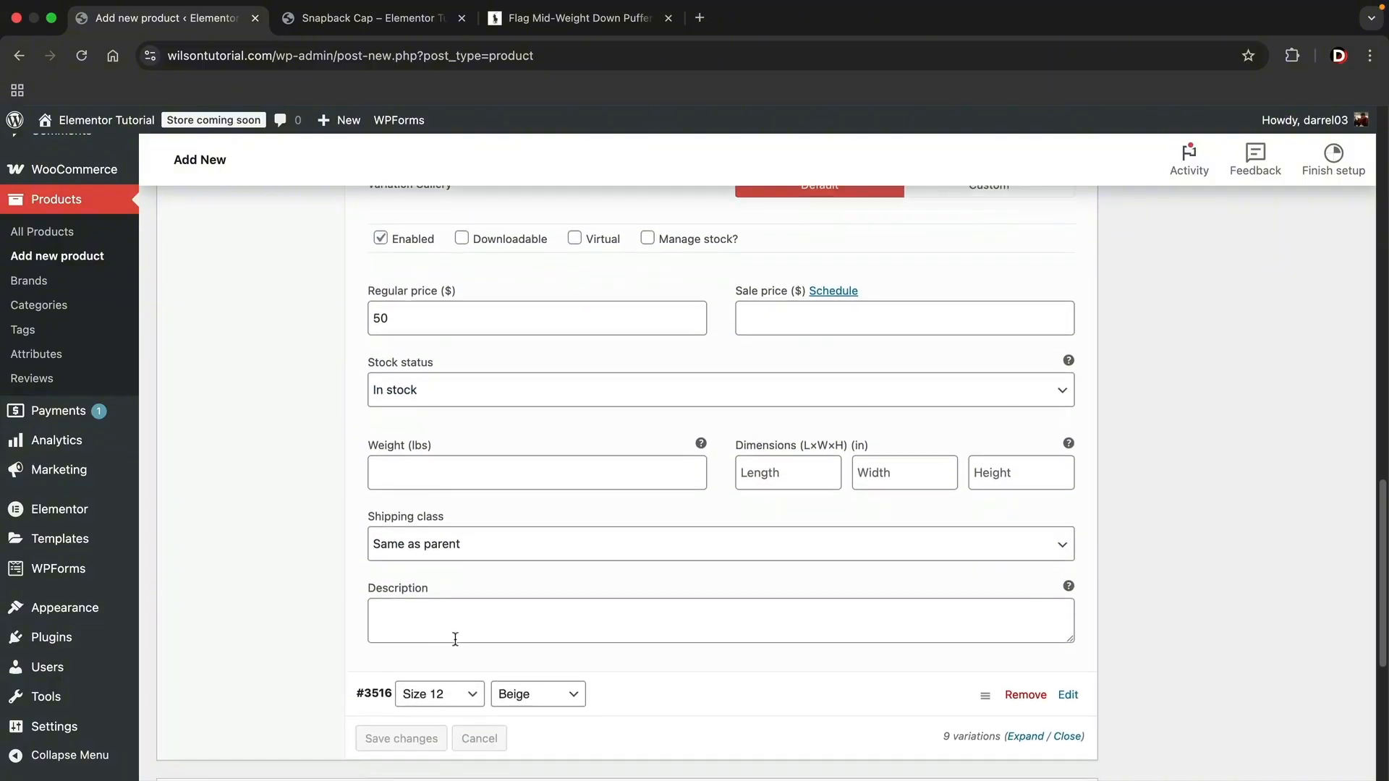
pyautogui.click(473, 612)
pyautogui.scroll(5, 550, 604)
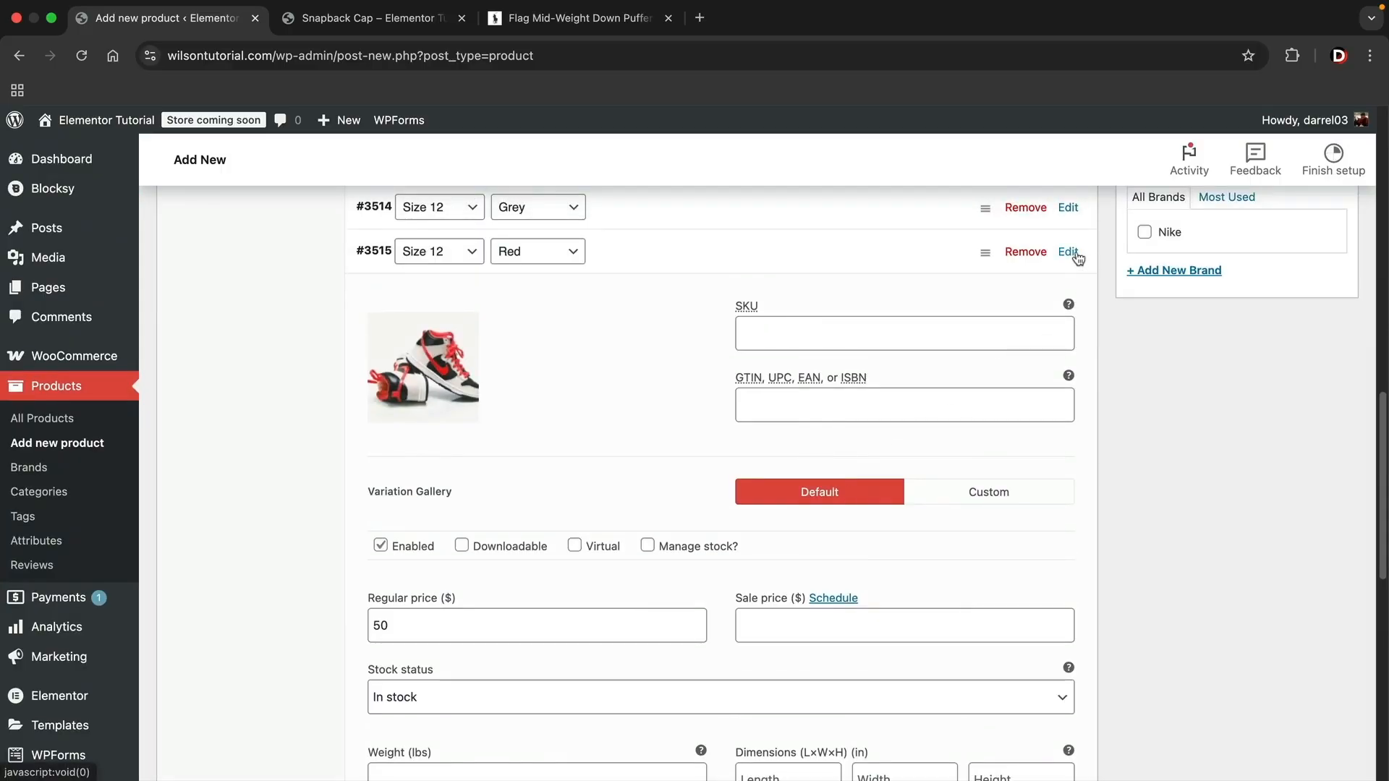
pyautogui.click(1067, 252)
# - Set shop-item-6_optimized.webp from the media library as the main product image
pyautogui.scroll(3, 794, 398)
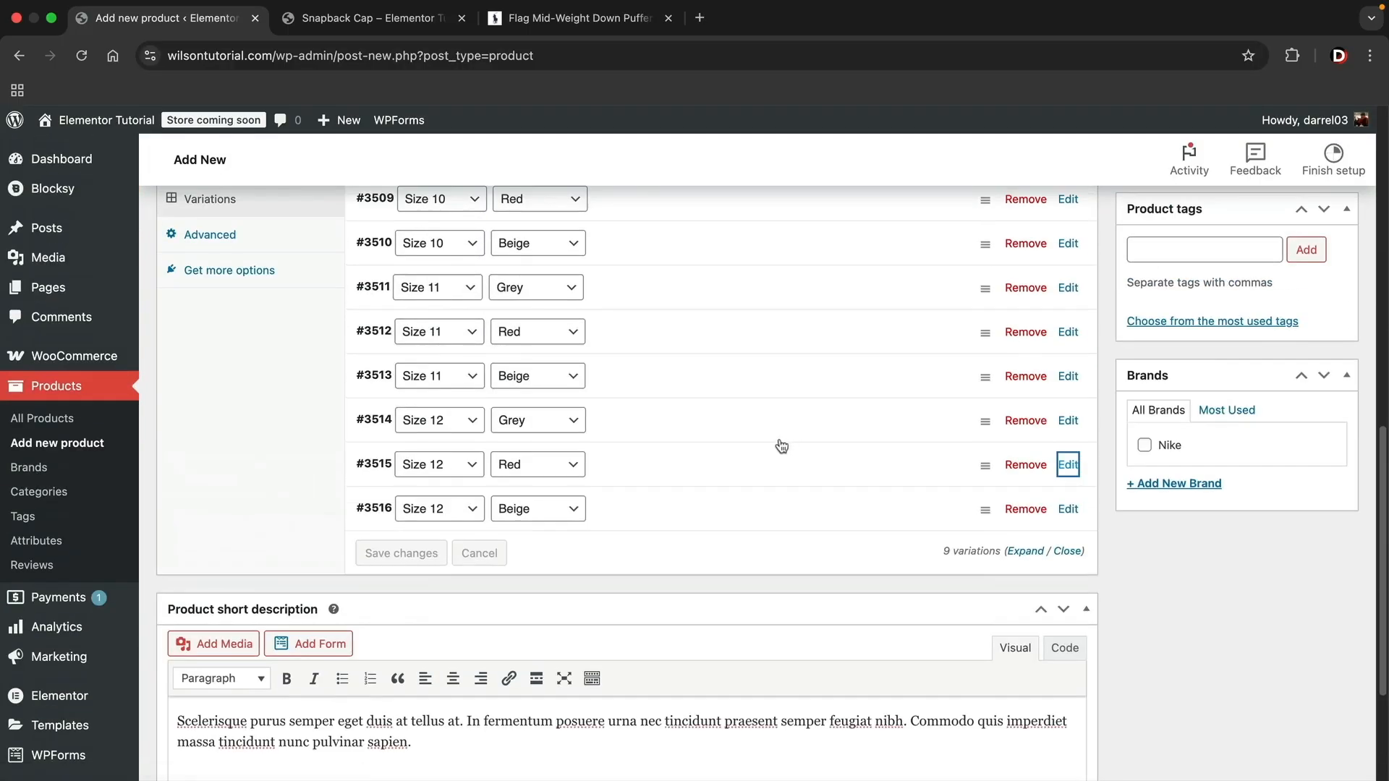
pyautogui.scroll(2, 781, 444)
pyautogui.scroll(-1, 651, 463)
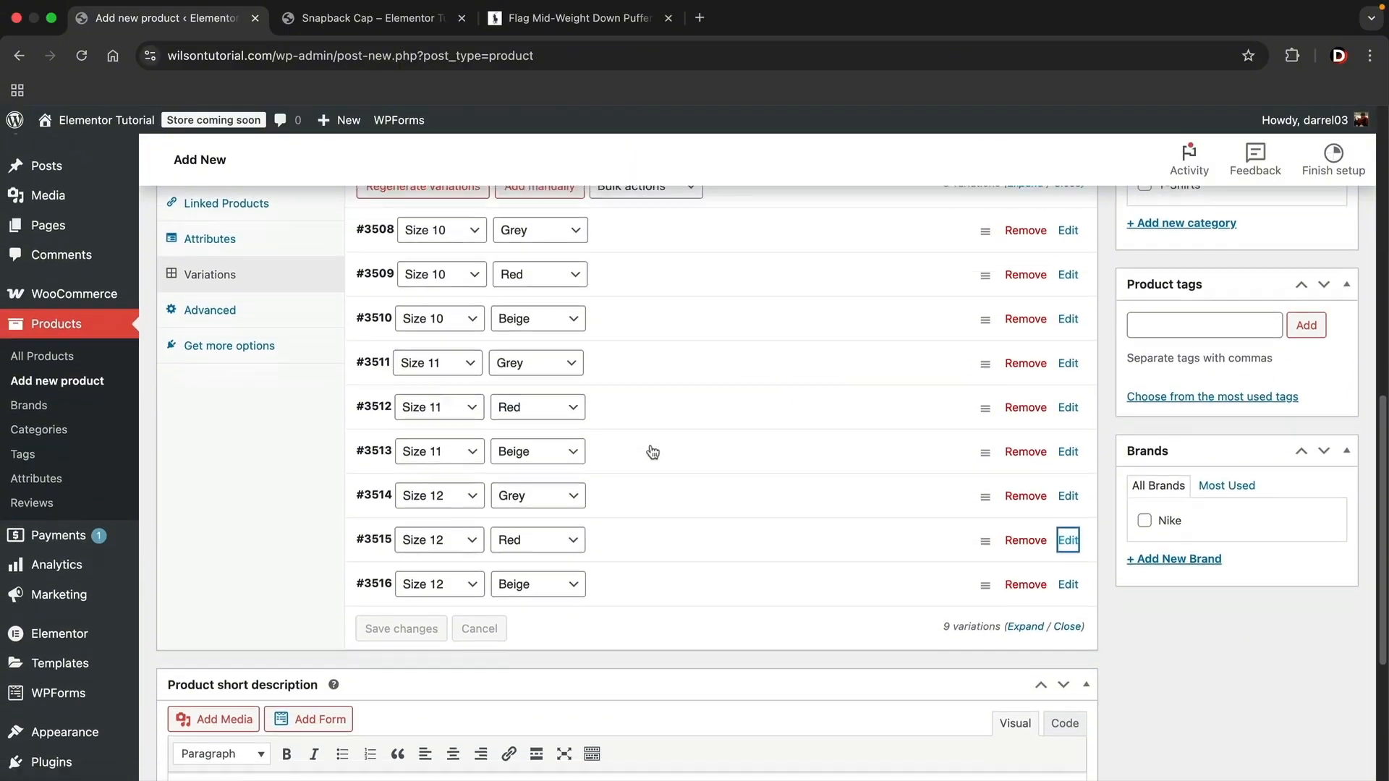
pyautogui.scroll(-3, 652, 452)
pyautogui.click(433, 608)
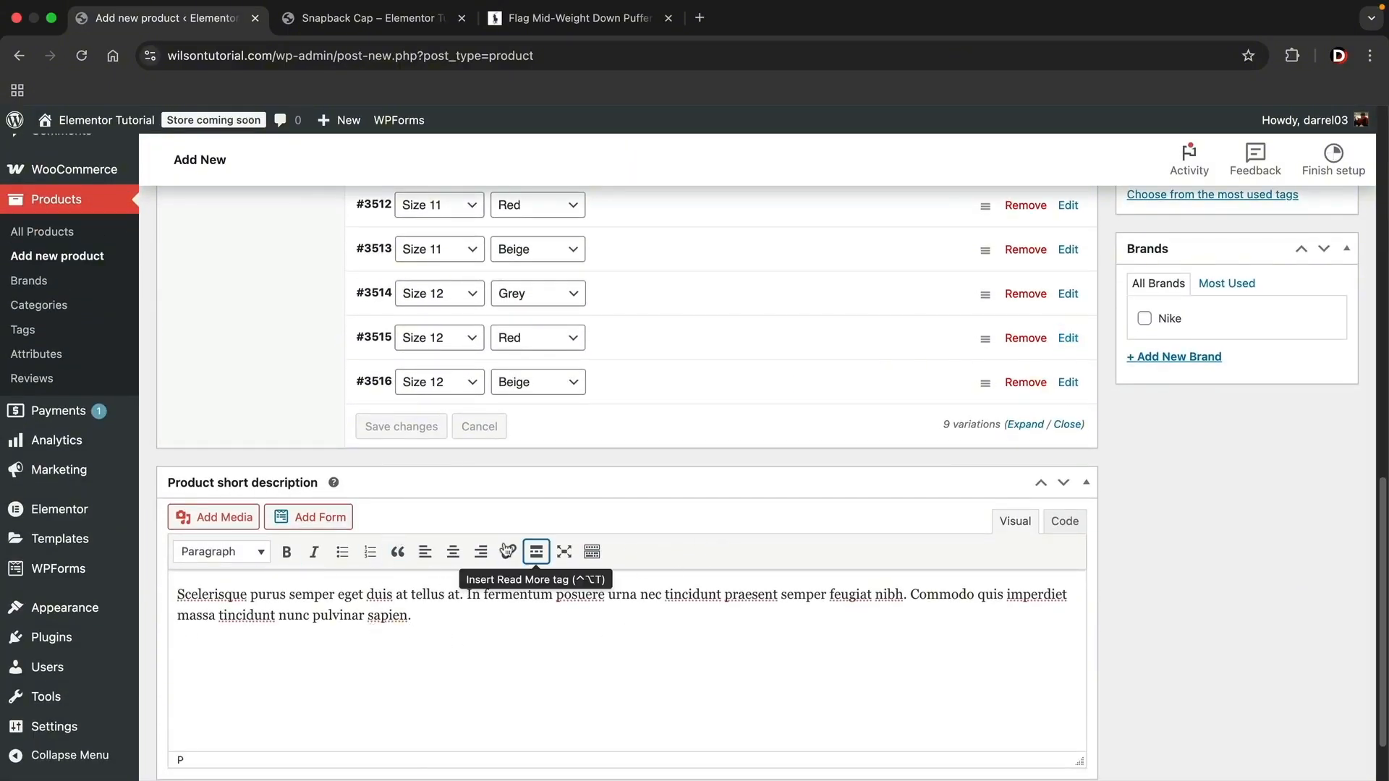
pyautogui.scroll(10, 1070, 548)
pyautogui.scroll(-3, 1004, 545)
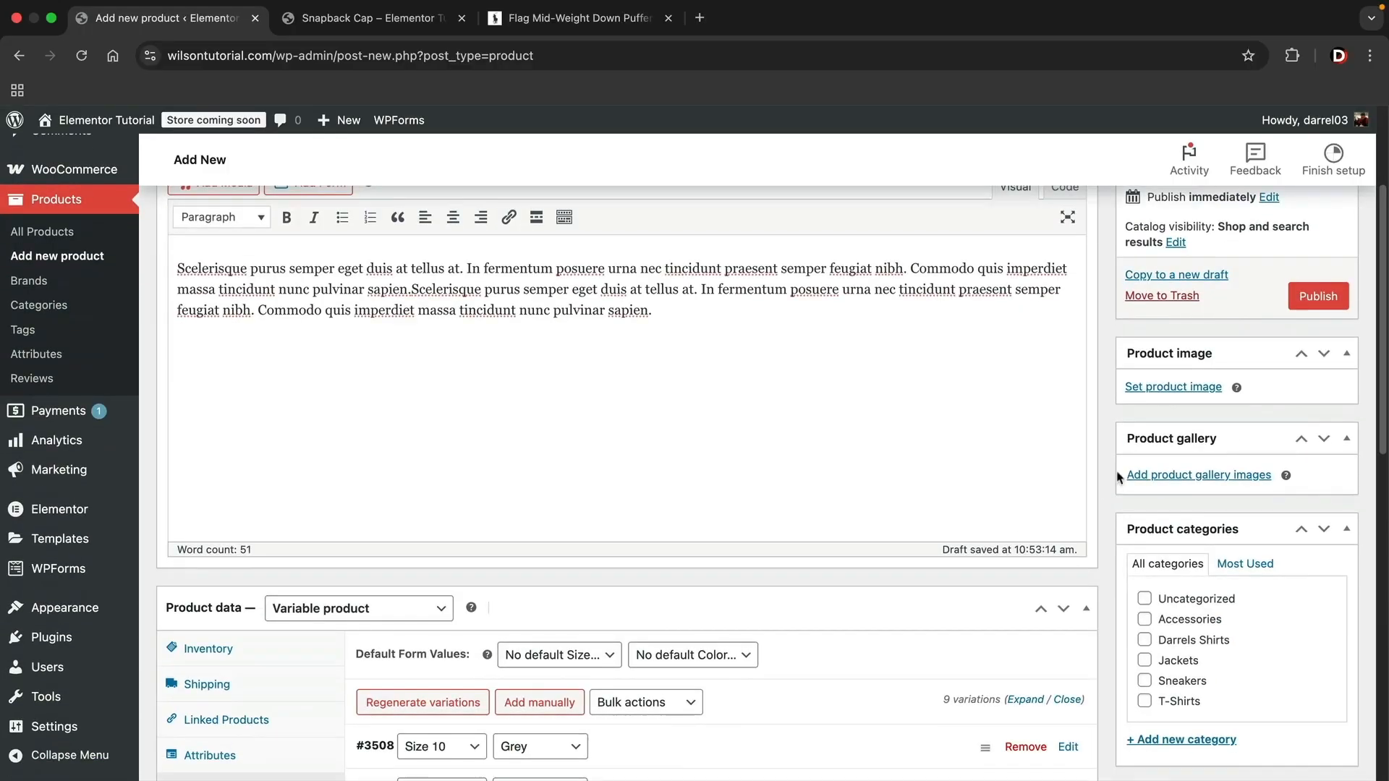
pyautogui.click(1172, 388)
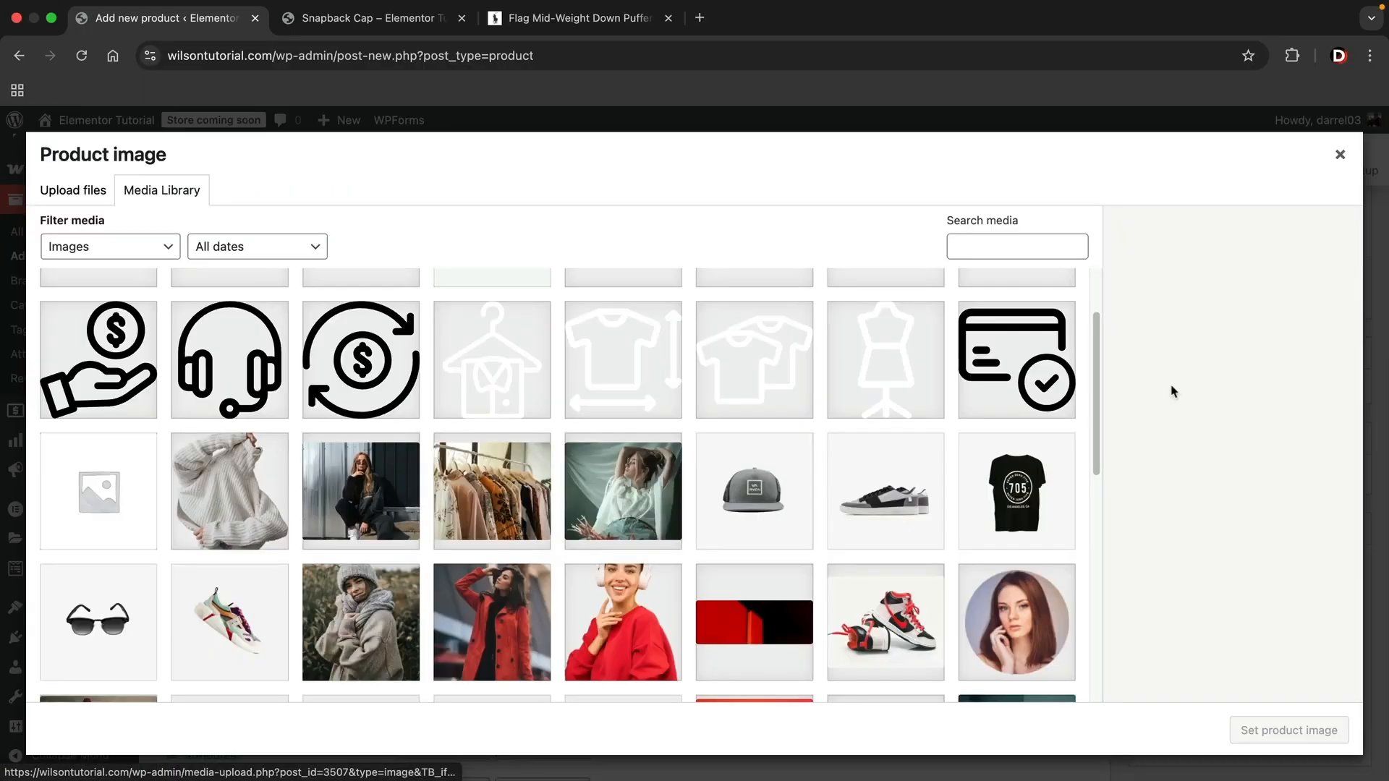
pyautogui.click(891, 504)
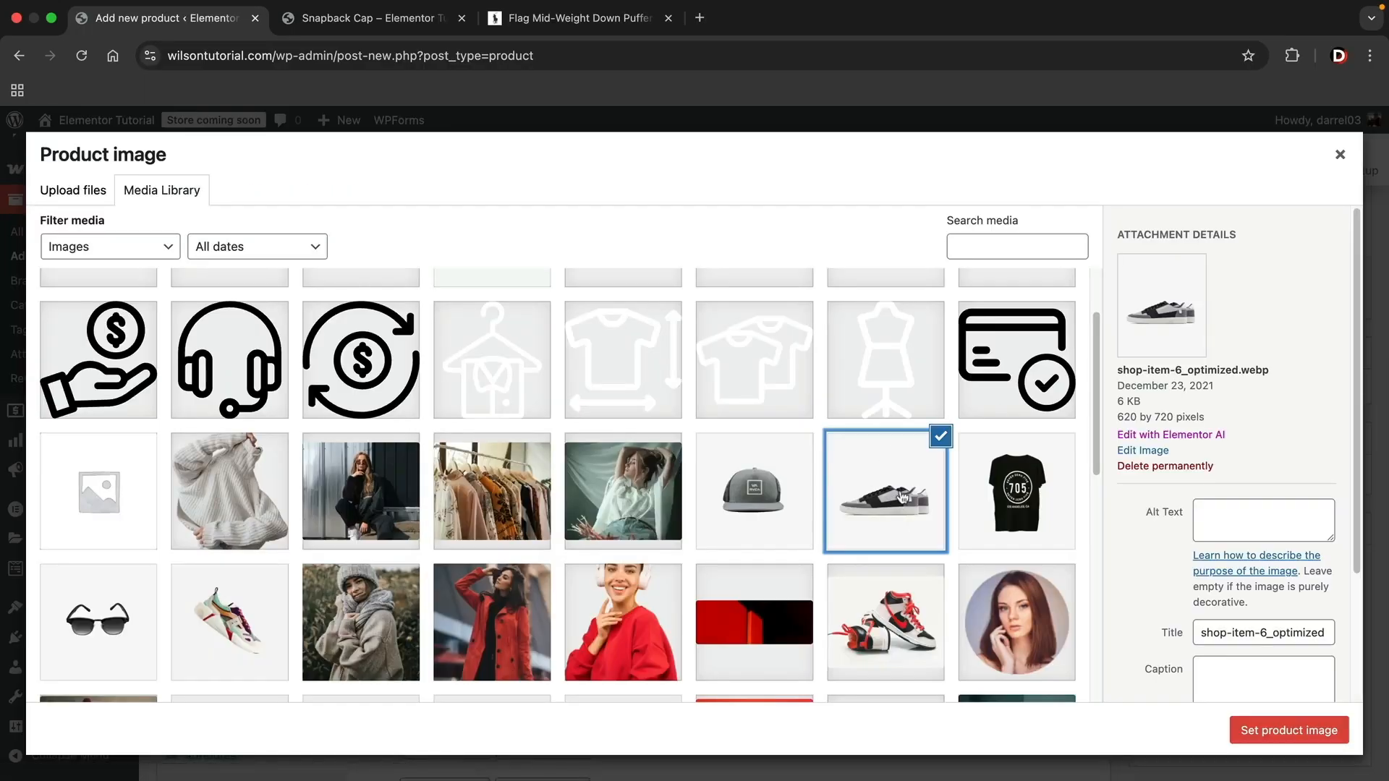
pyautogui.click(1301, 735)
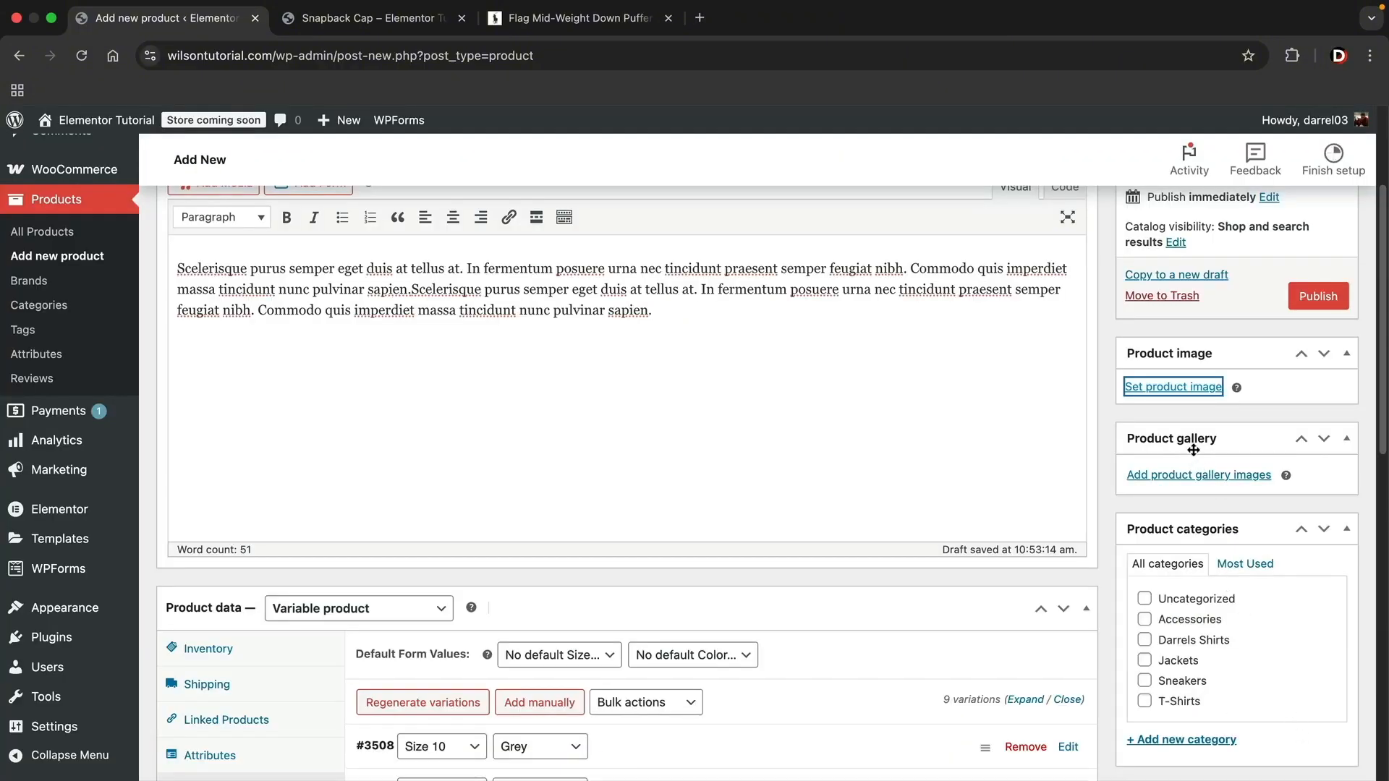
# - Set the variations' default form values to Size 11 and Grey
pyautogui.scroll(-4, 1186, 463)
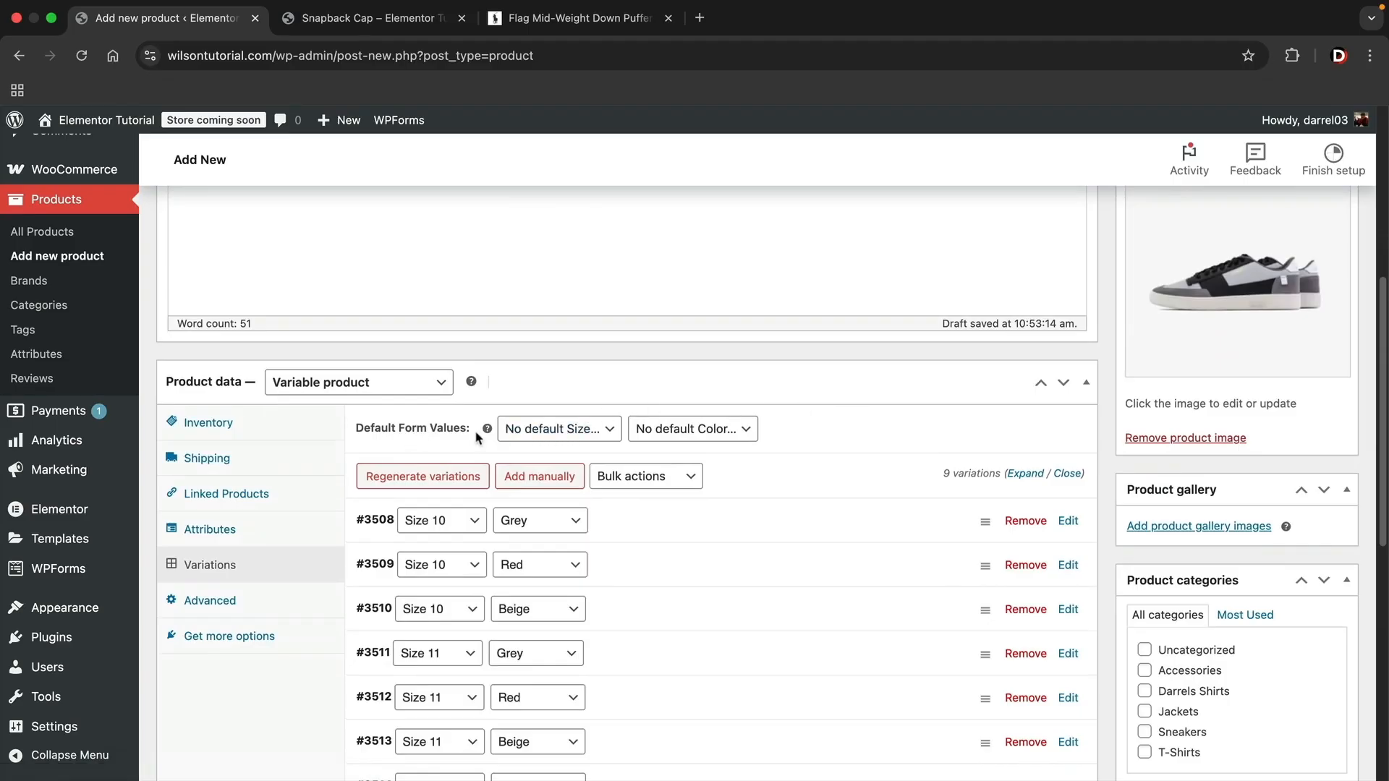
pyautogui.click(594, 431)
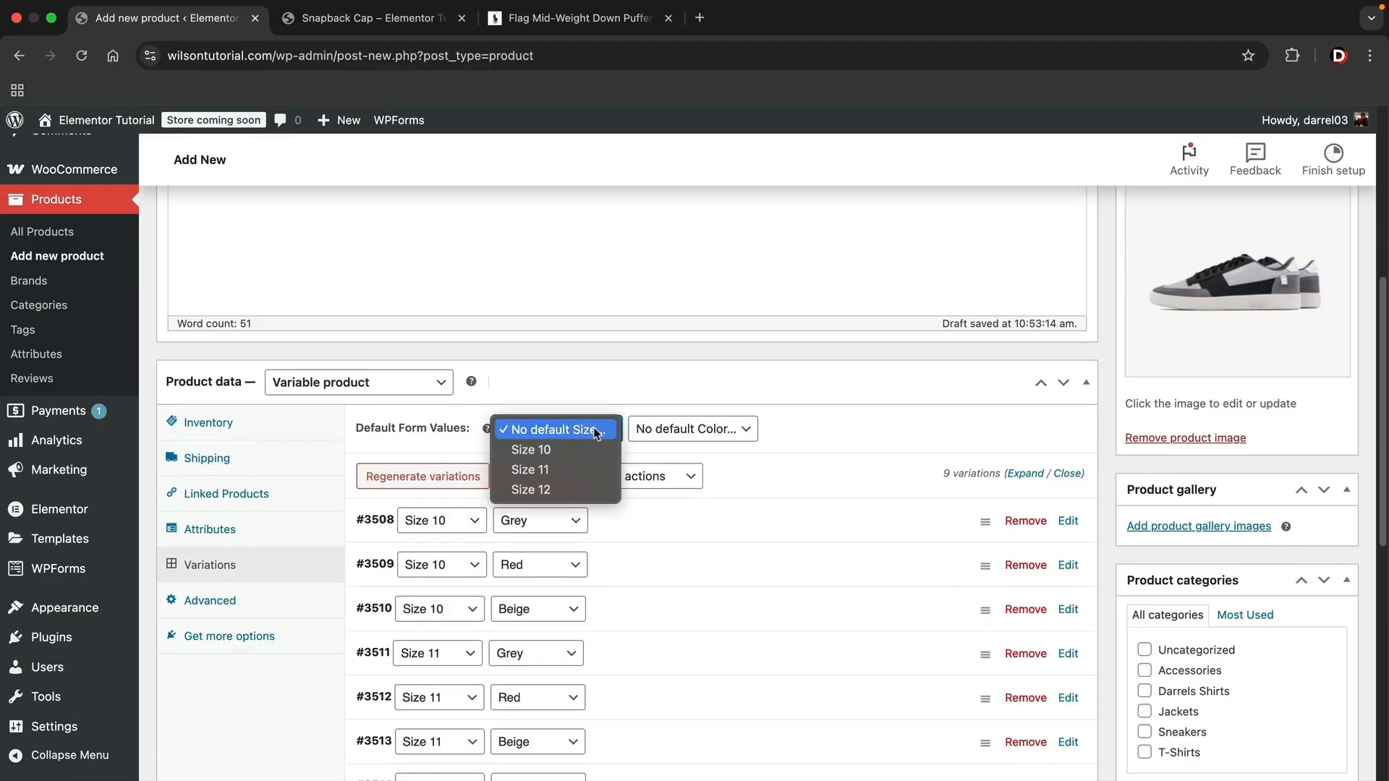
pyautogui.click(583, 469)
pyautogui.click(732, 434)
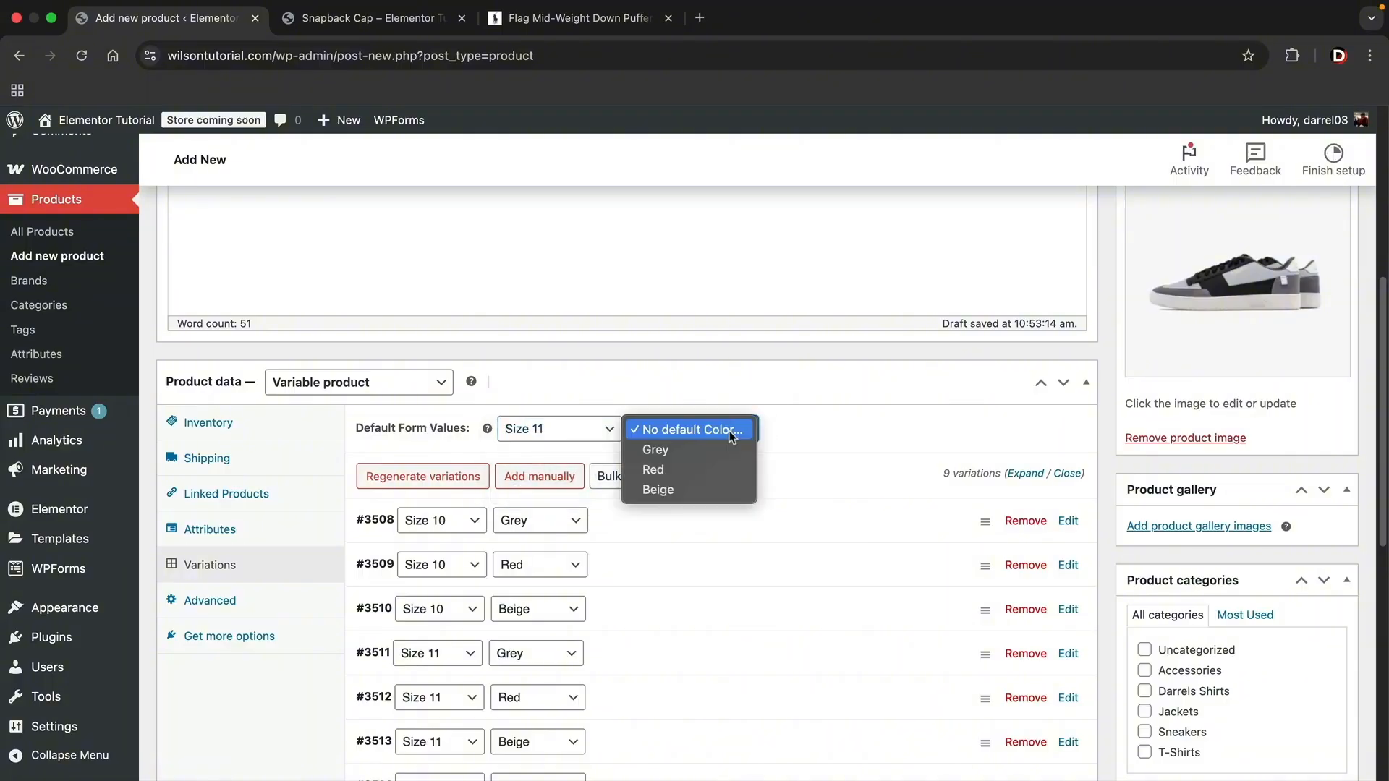
pyautogui.click(688, 450)
# - Assign a new Darrels Shoes category and the Nike brand to the product, and publish it
pyautogui.scroll(3, 1222, 343)
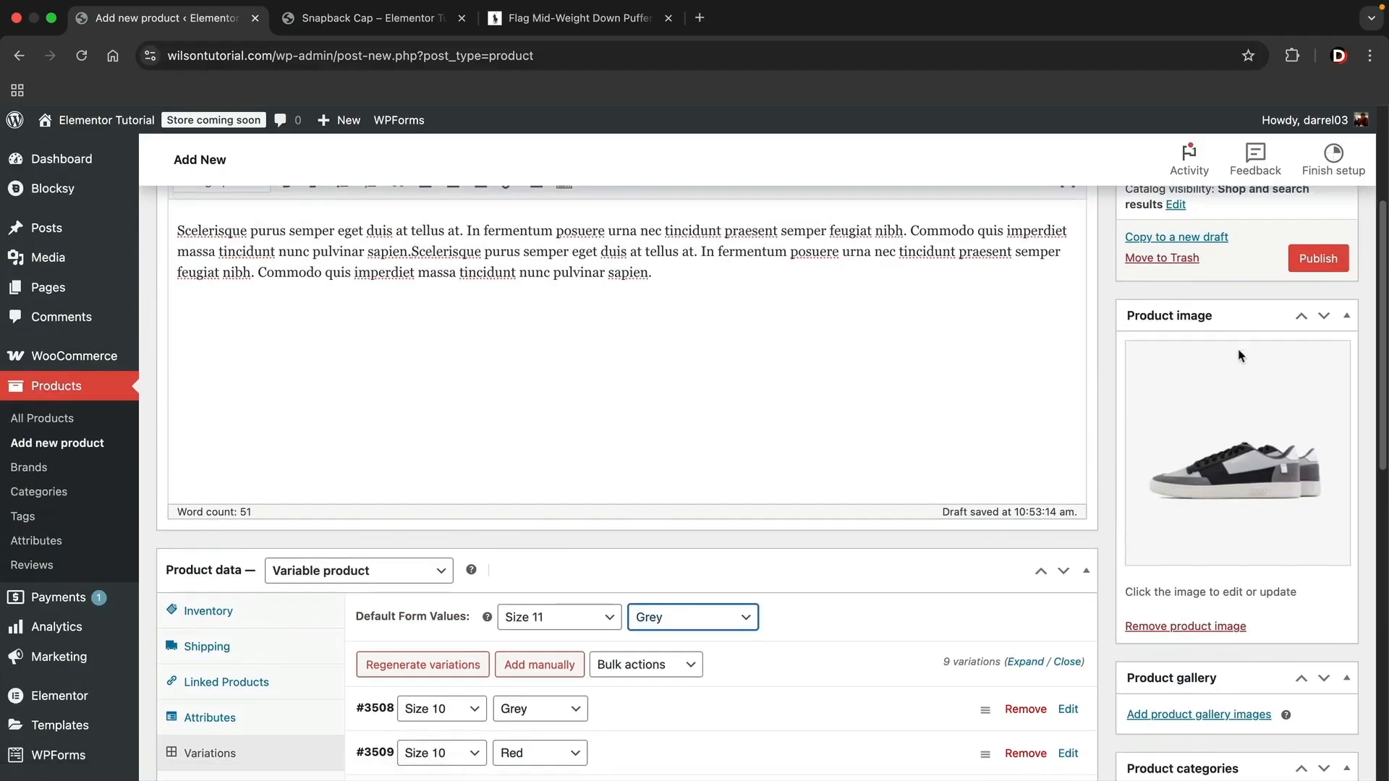
pyautogui.scroll(-1, 1214, 444)
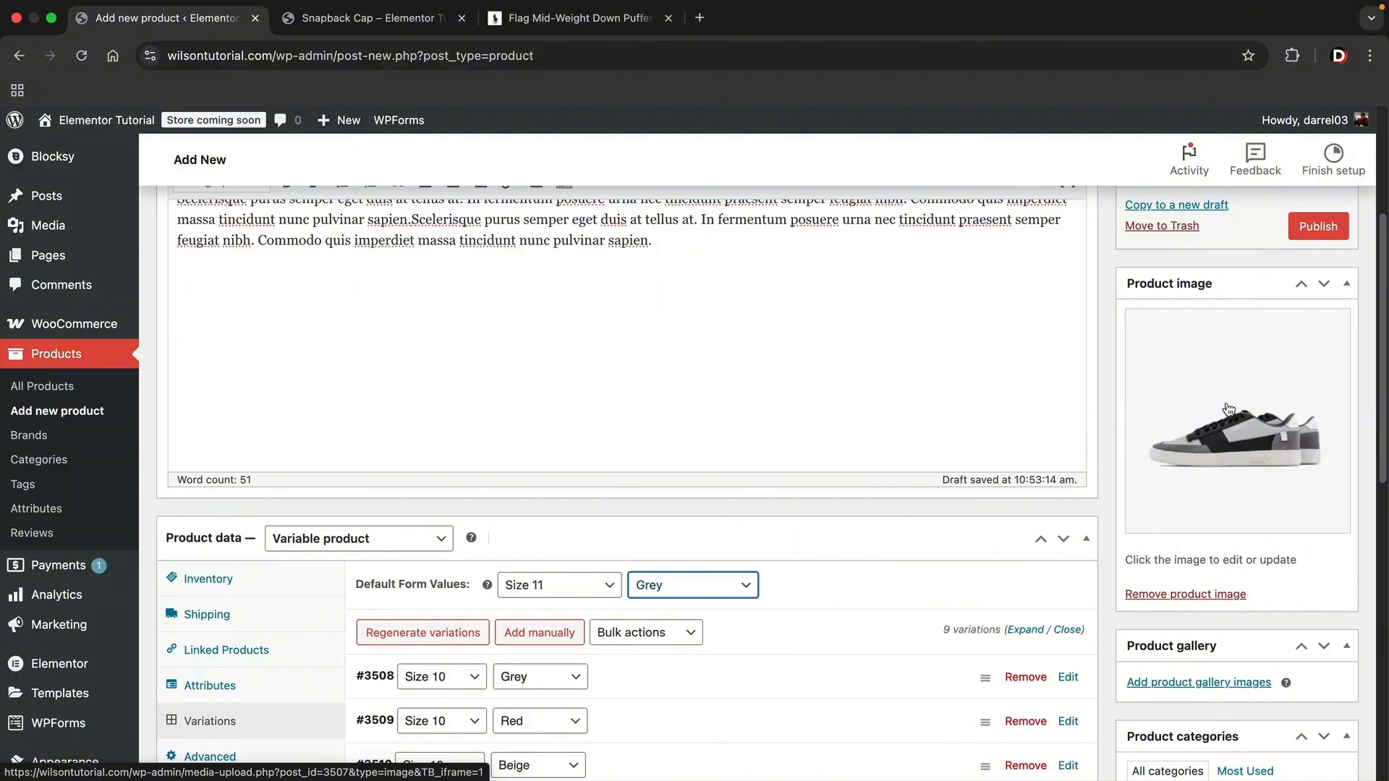
pyautogui.scroll(-6, 1224, 414)
pyautogui.scroll(1, 1180, 632)
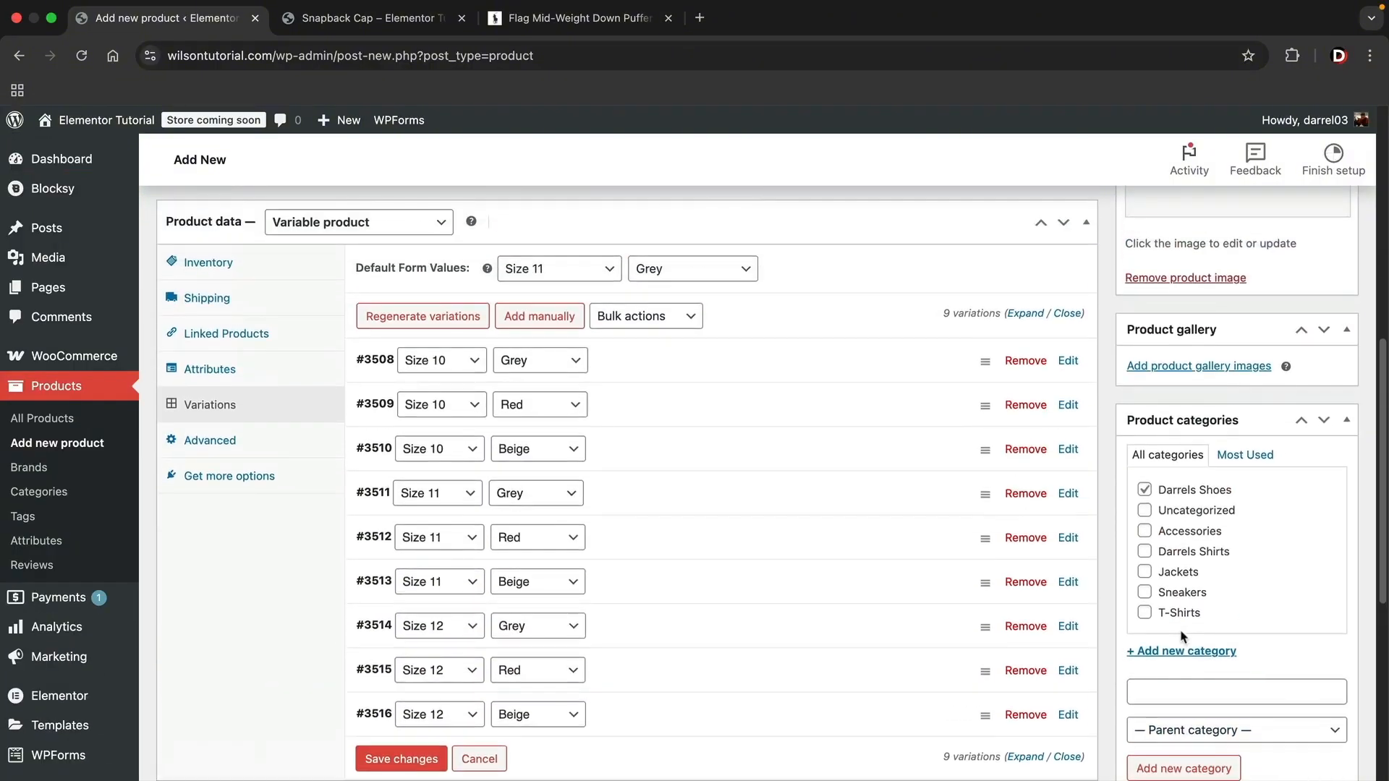
pyautogui.scroll(3, 1200, 622)
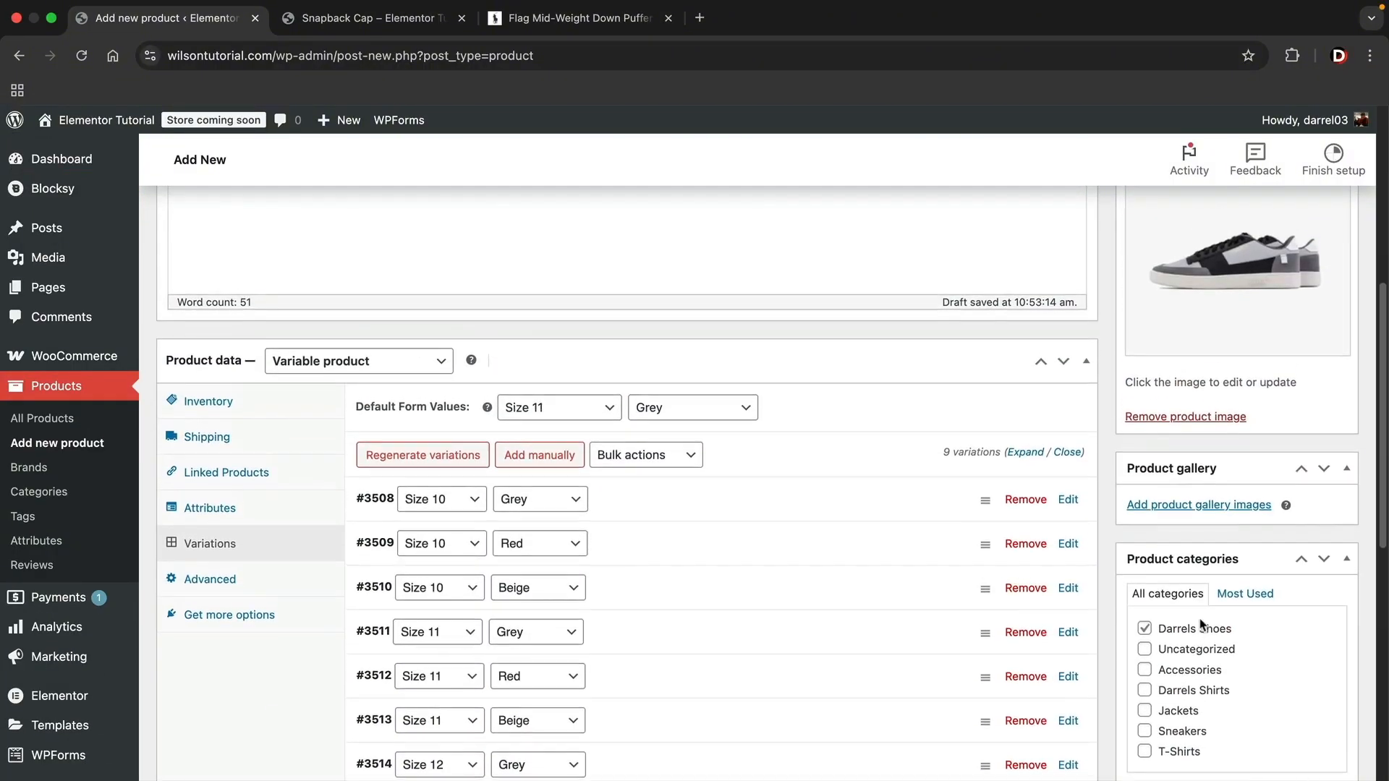
pyautogui.scroll(6, 1201, 621)
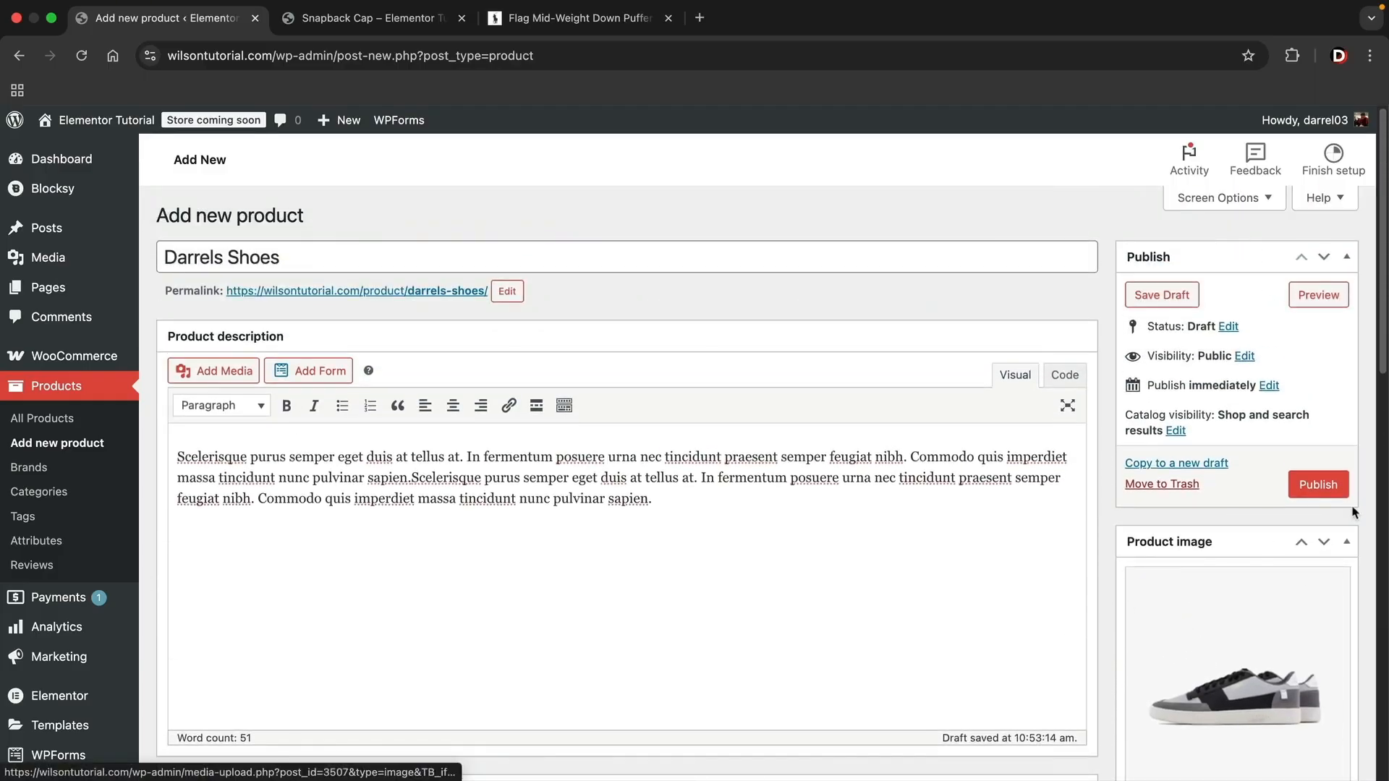
pyautogui.click(1318, 483)
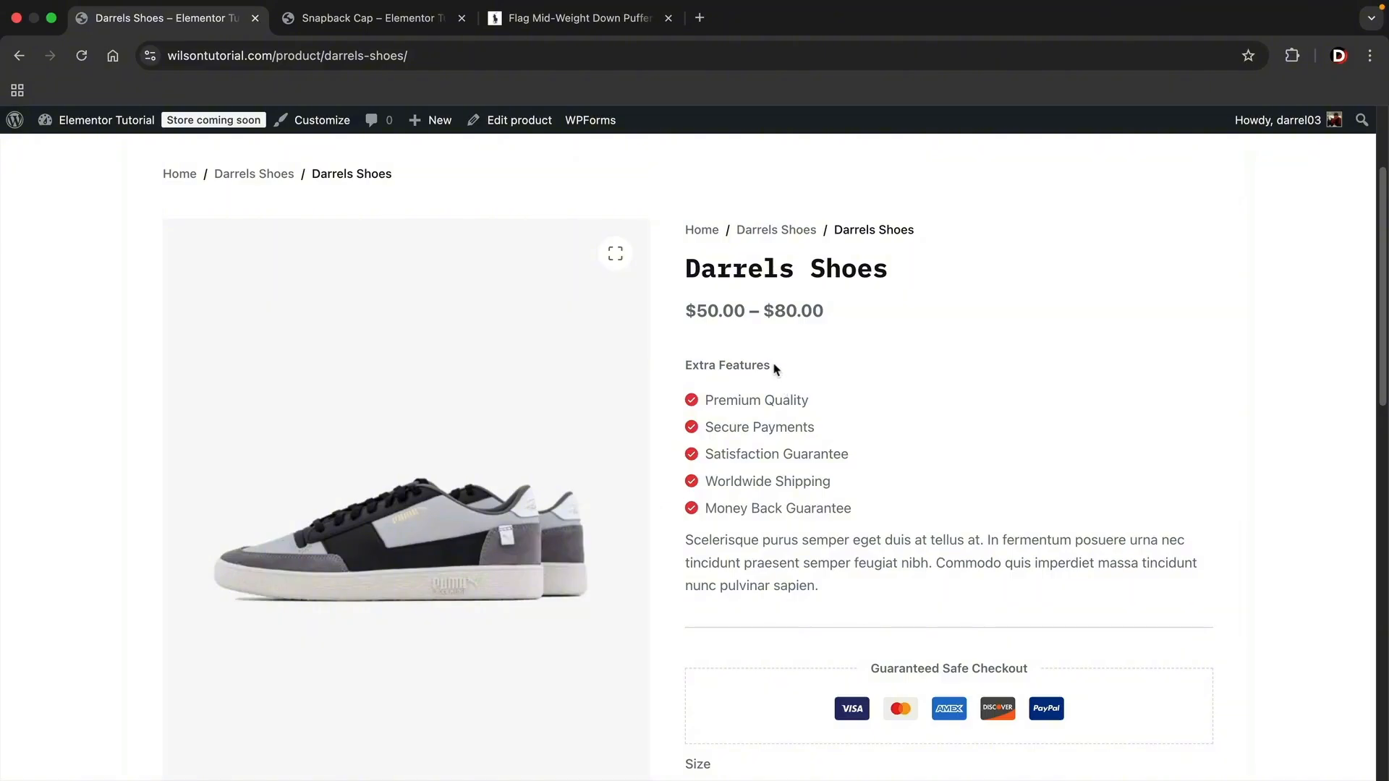
# - Examine the live product page's price range and preview the Size 10 Red variation
pyautogui.moveTo(691, 311); pyautogui.dragTo(769, 309)
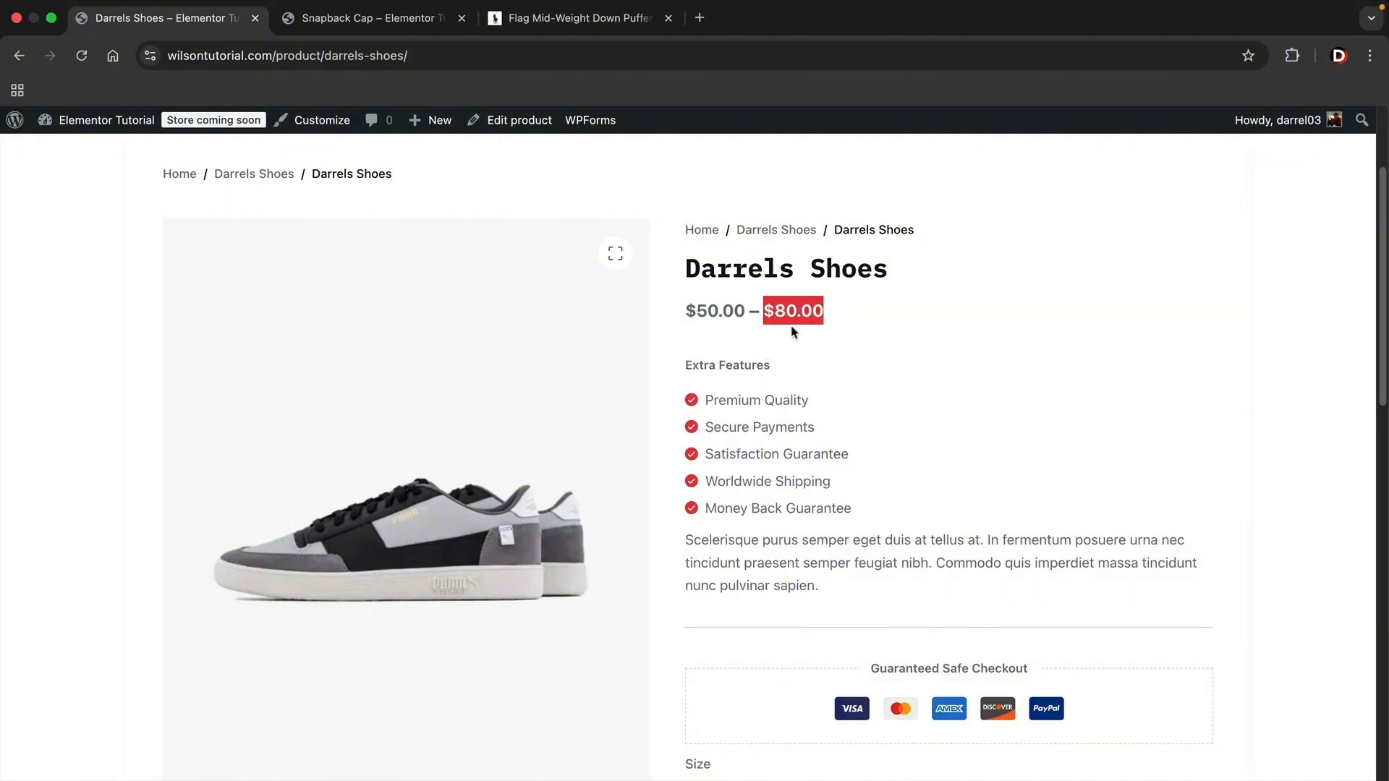
pyautogui.scroll(-6, 846, 447)
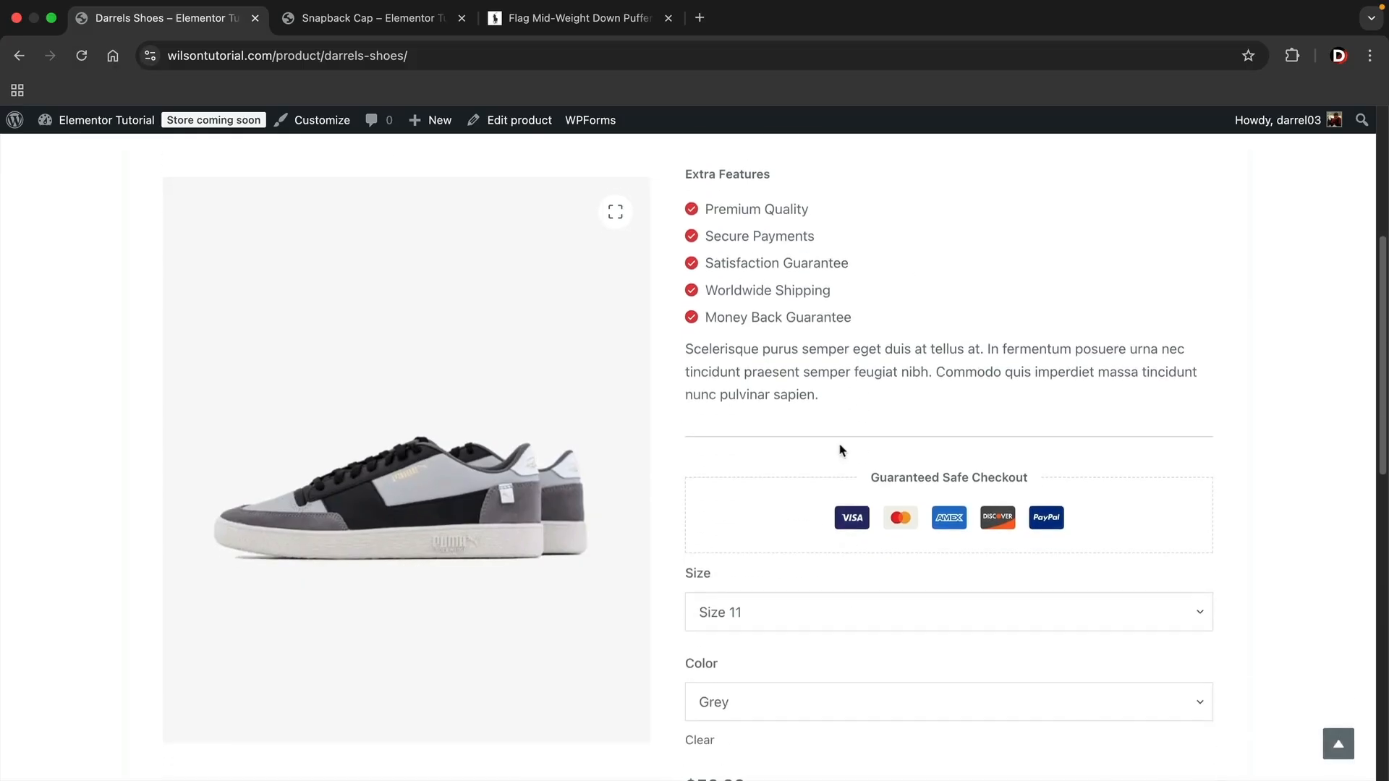
pyautogui.click(796, 364)
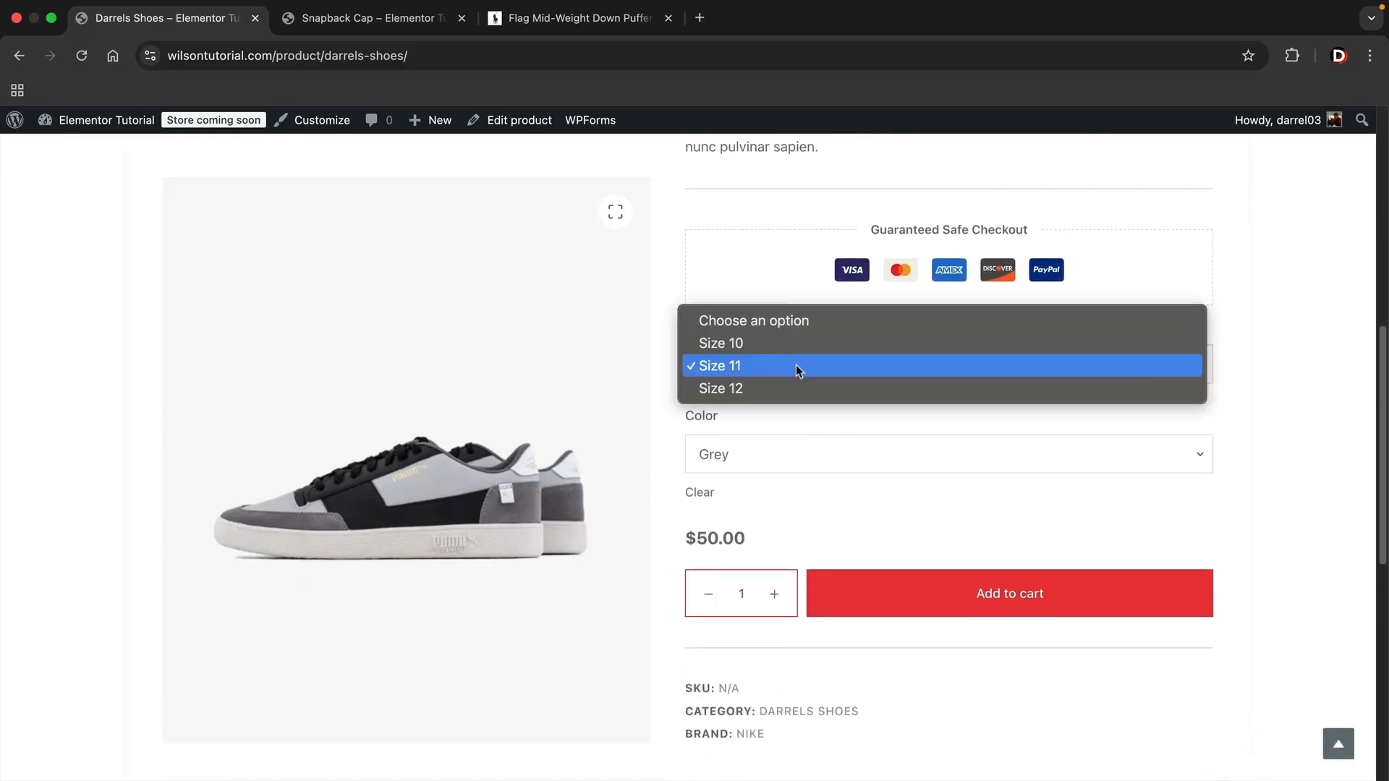
pyautogui.click(794, 346)
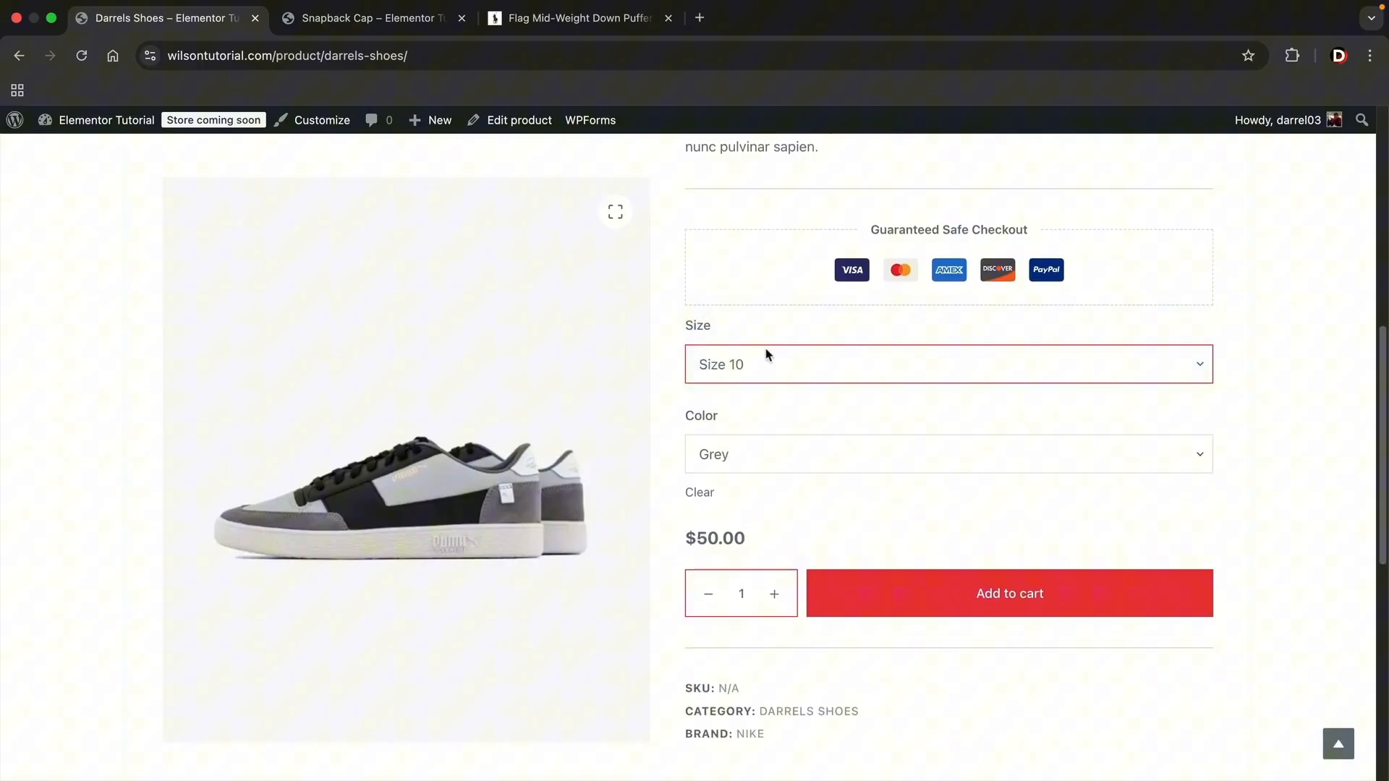
pyautogui.click(755, 461)
pyautogui.click(756, 479)
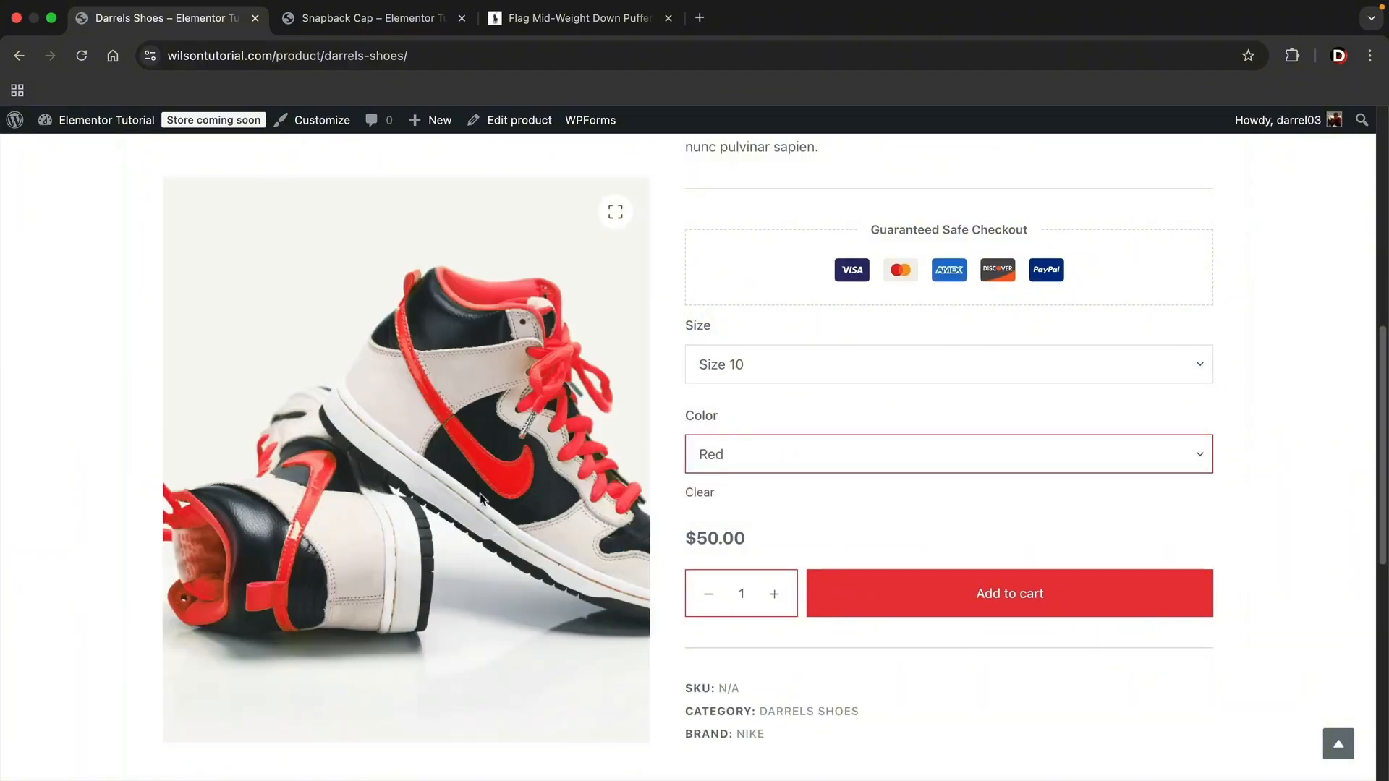
# - Preview the Size 10 variation in Grey and Beige, and check the Beige variation's price
pyautogui.click(769, 449)
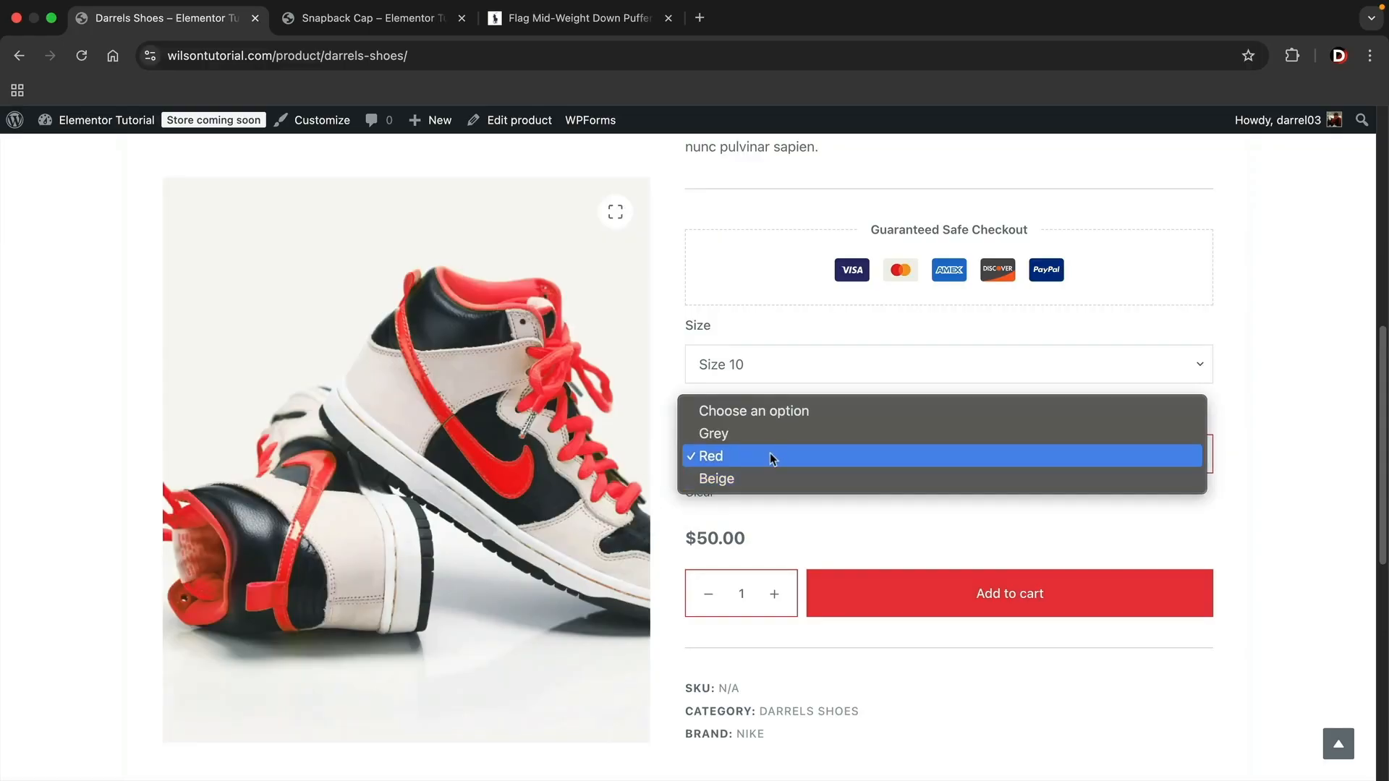
pyautogui.click(769, 439)
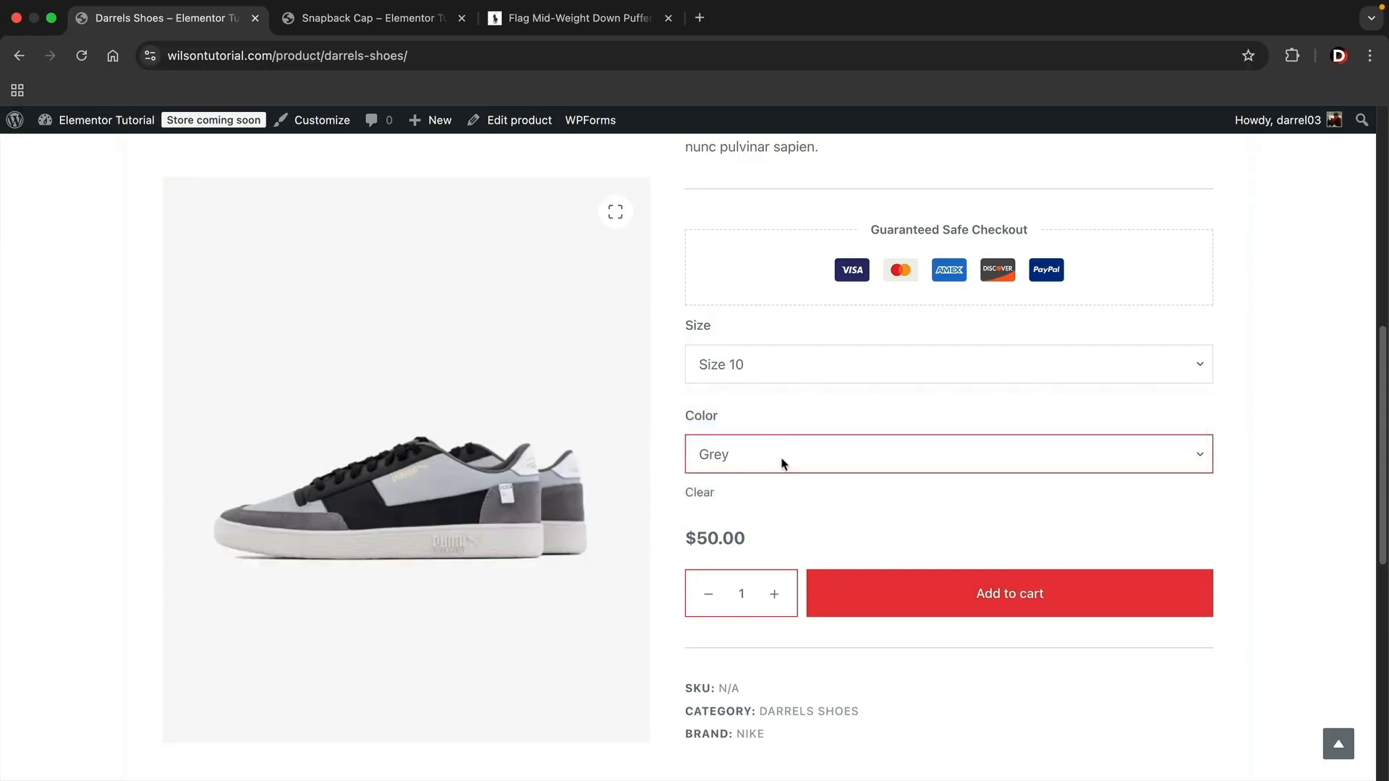
pyautogui.click(781, 463)
pyautogui.click(775, 500)
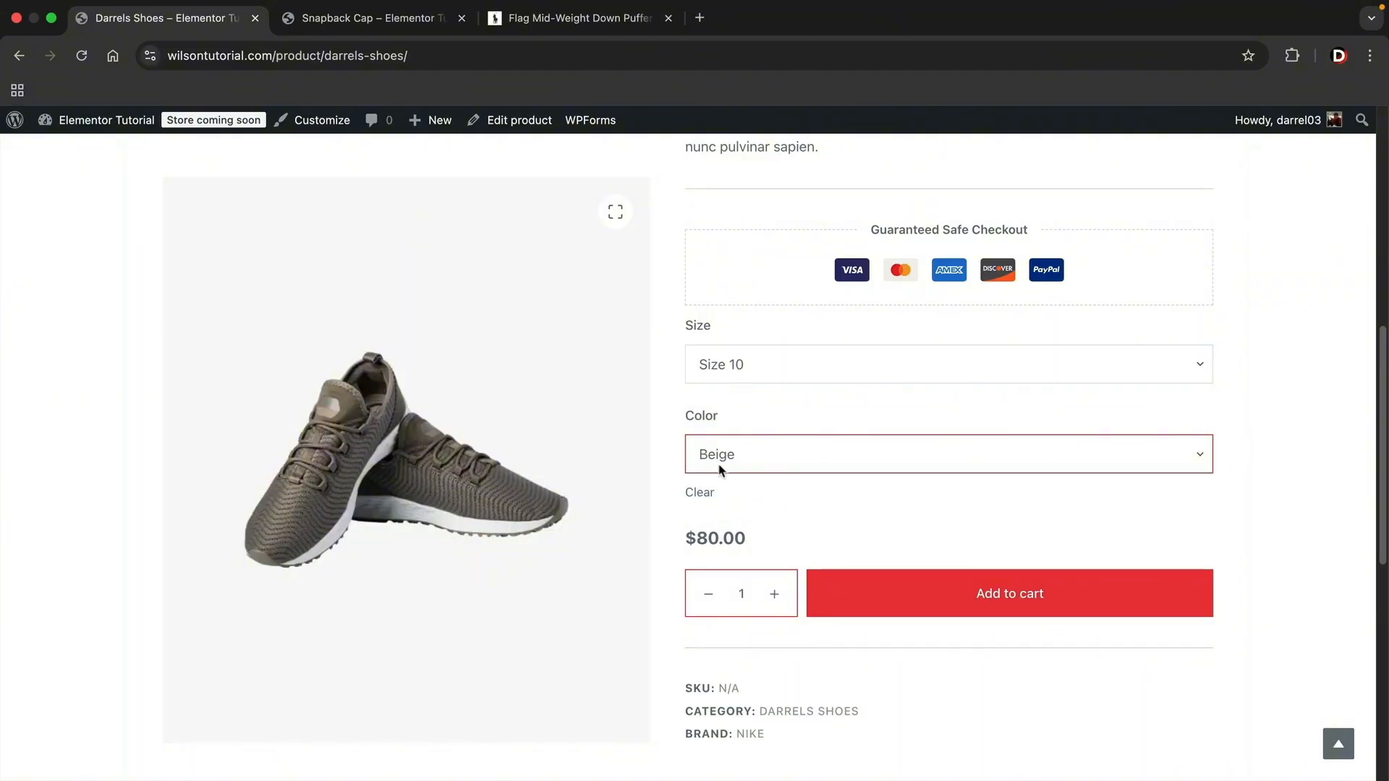
pyautogui.moveTo(745, 535); pyautogui.dragTo(685, 536)
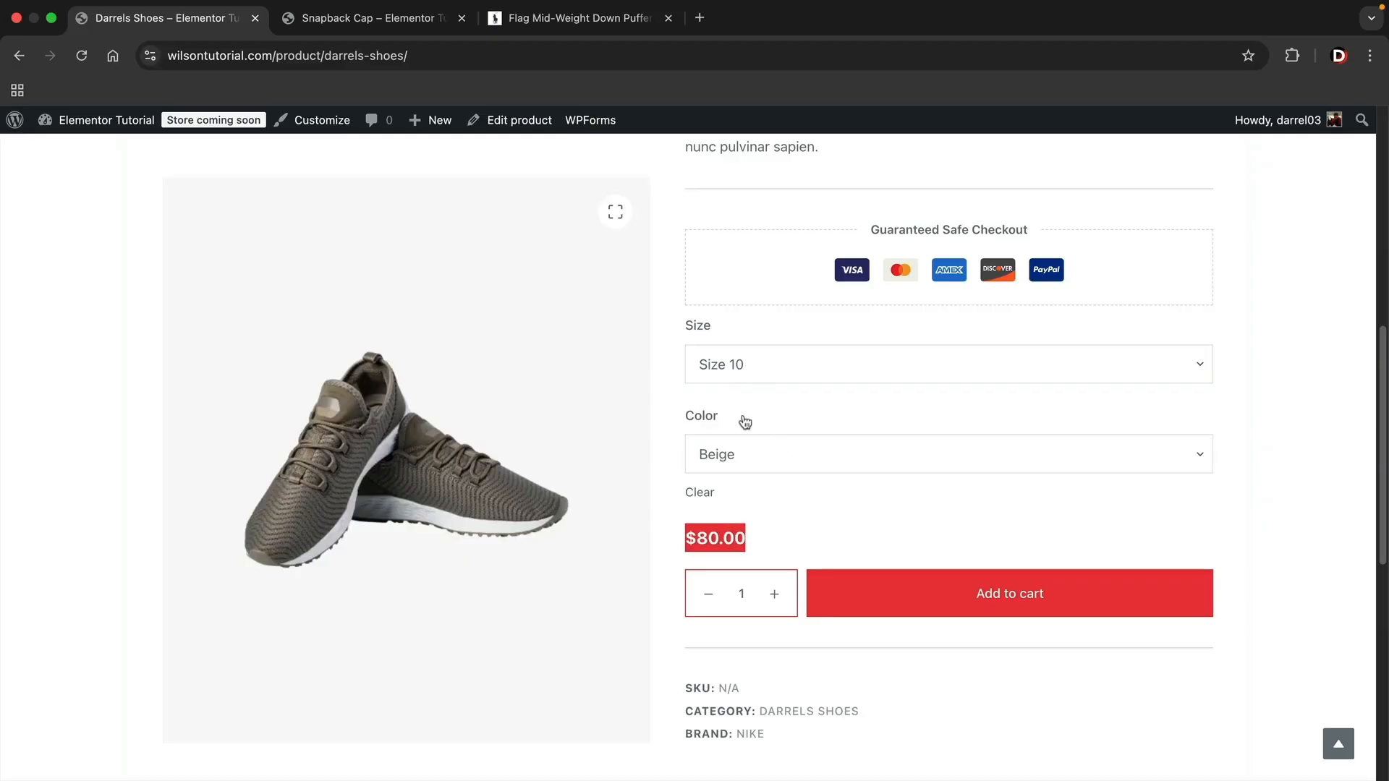
# - Switch the product to Size 11 and preview its Red and Grey variations
pyautogui.click(761, 364)
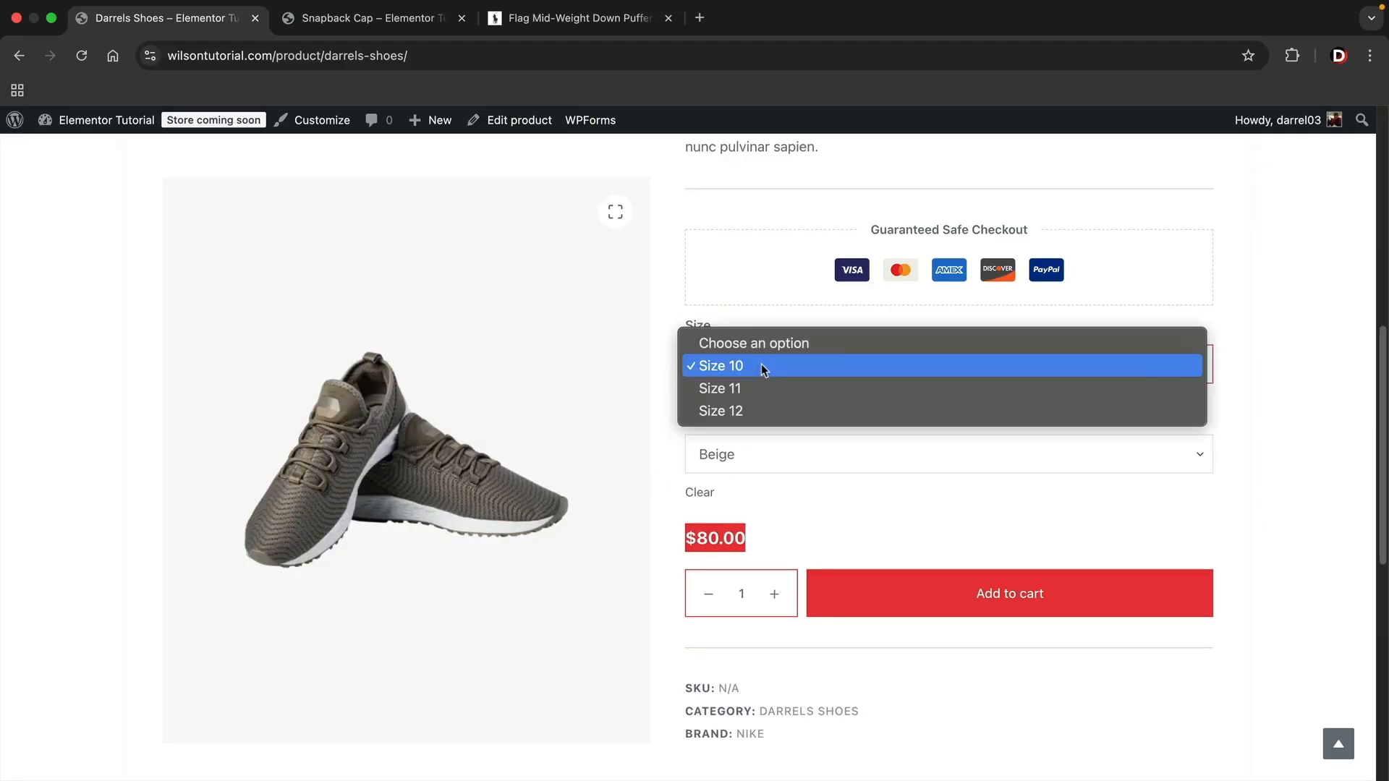
pyautogui.click(762, 384)
pyautogui.click(752, 453)
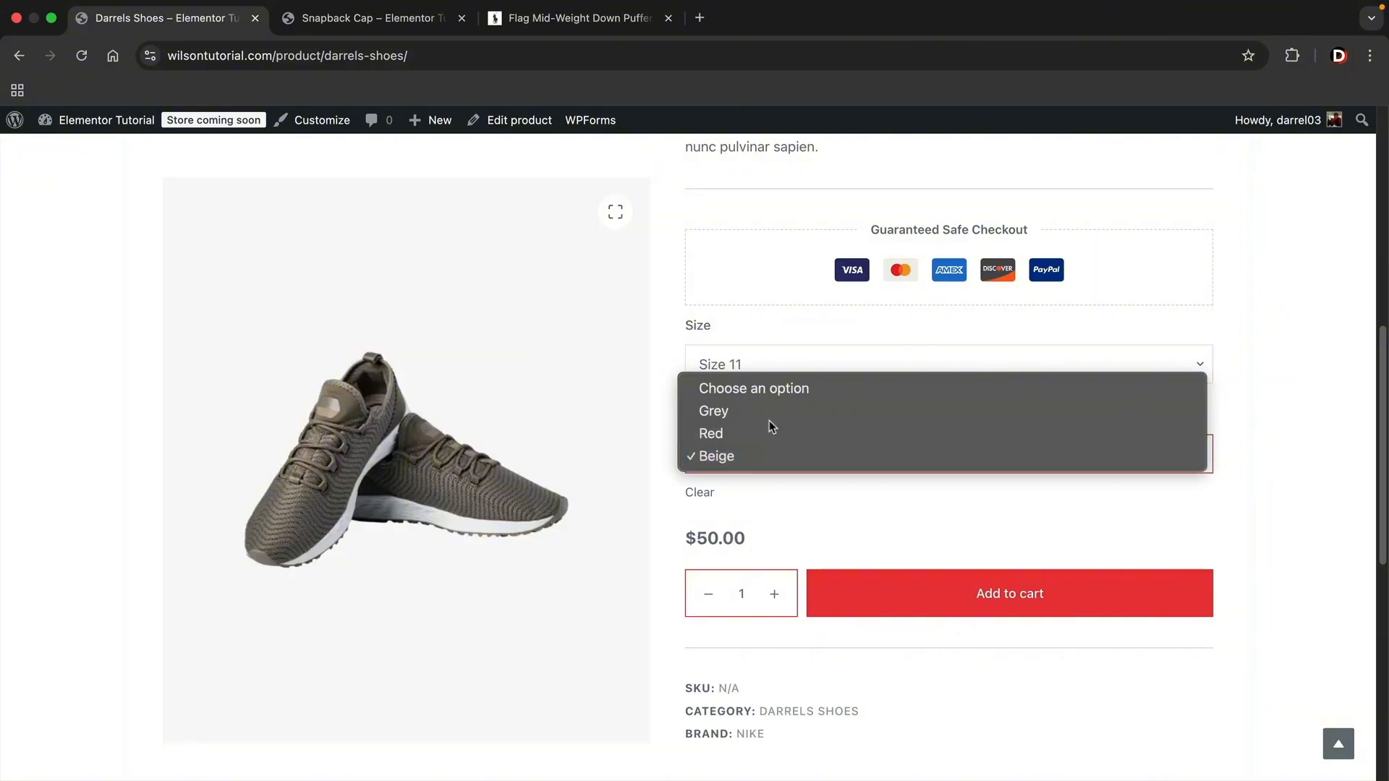
pyautogui.click(770, 432)
pyautogui.click(741, 459)
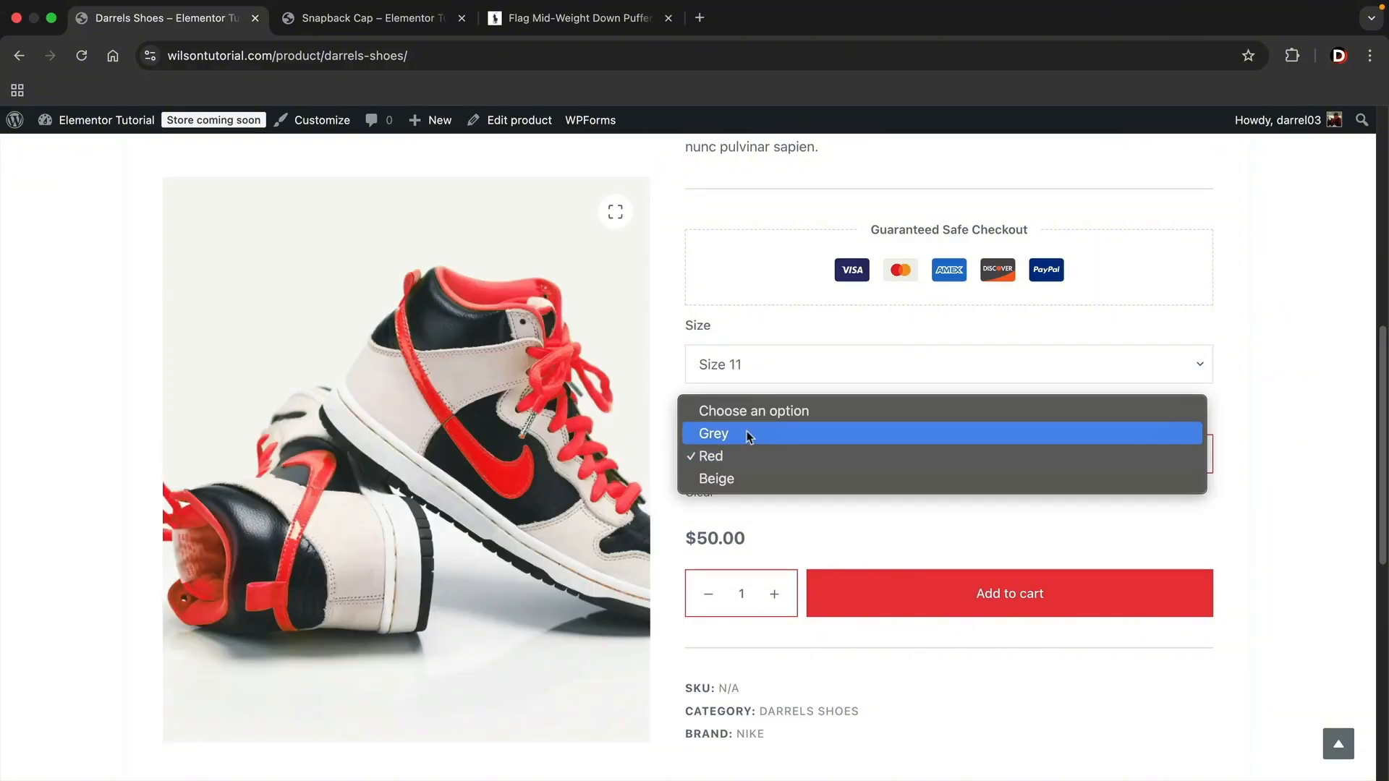
pyautogui.click(751, 434)
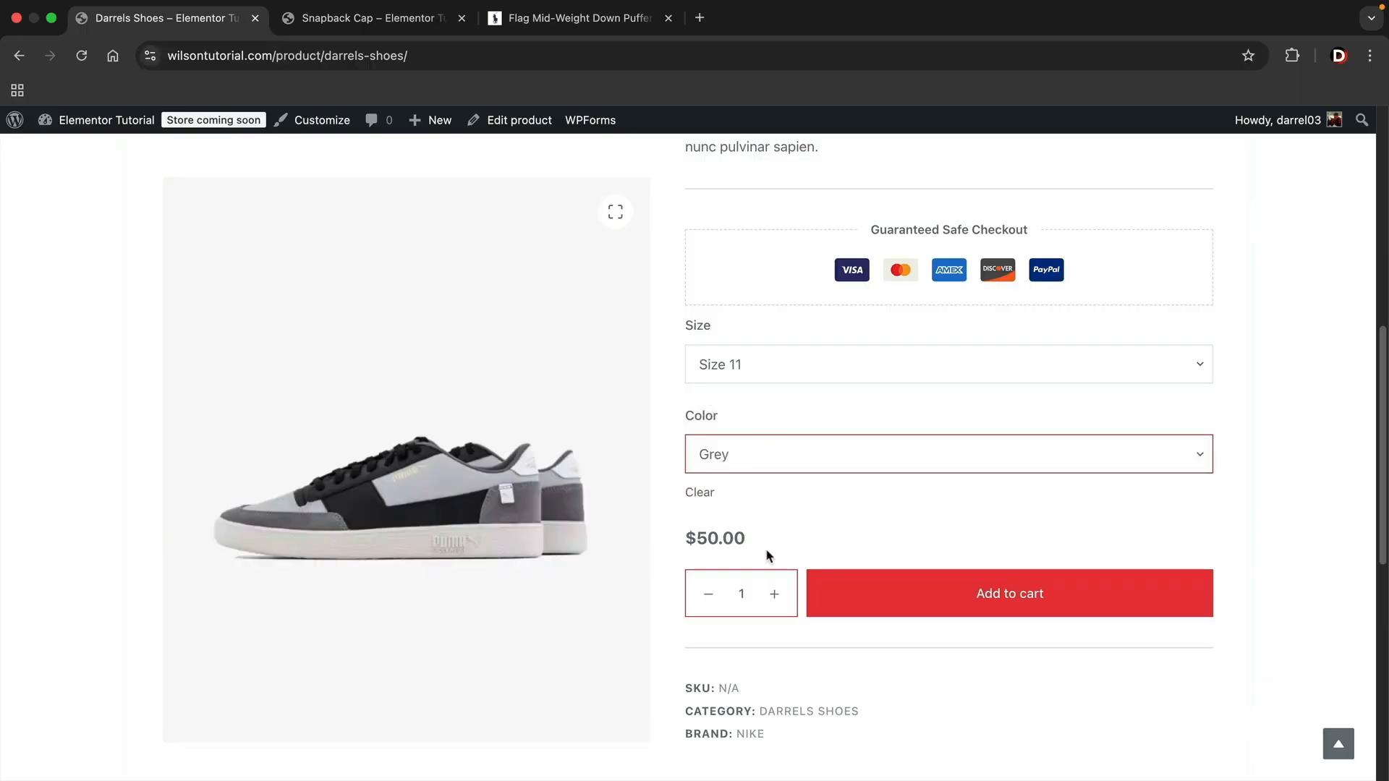
# - Set the quantity to 4, add the Size 11 Grey shoes to the cart and open the cart
pyautogui.click(779, 596)
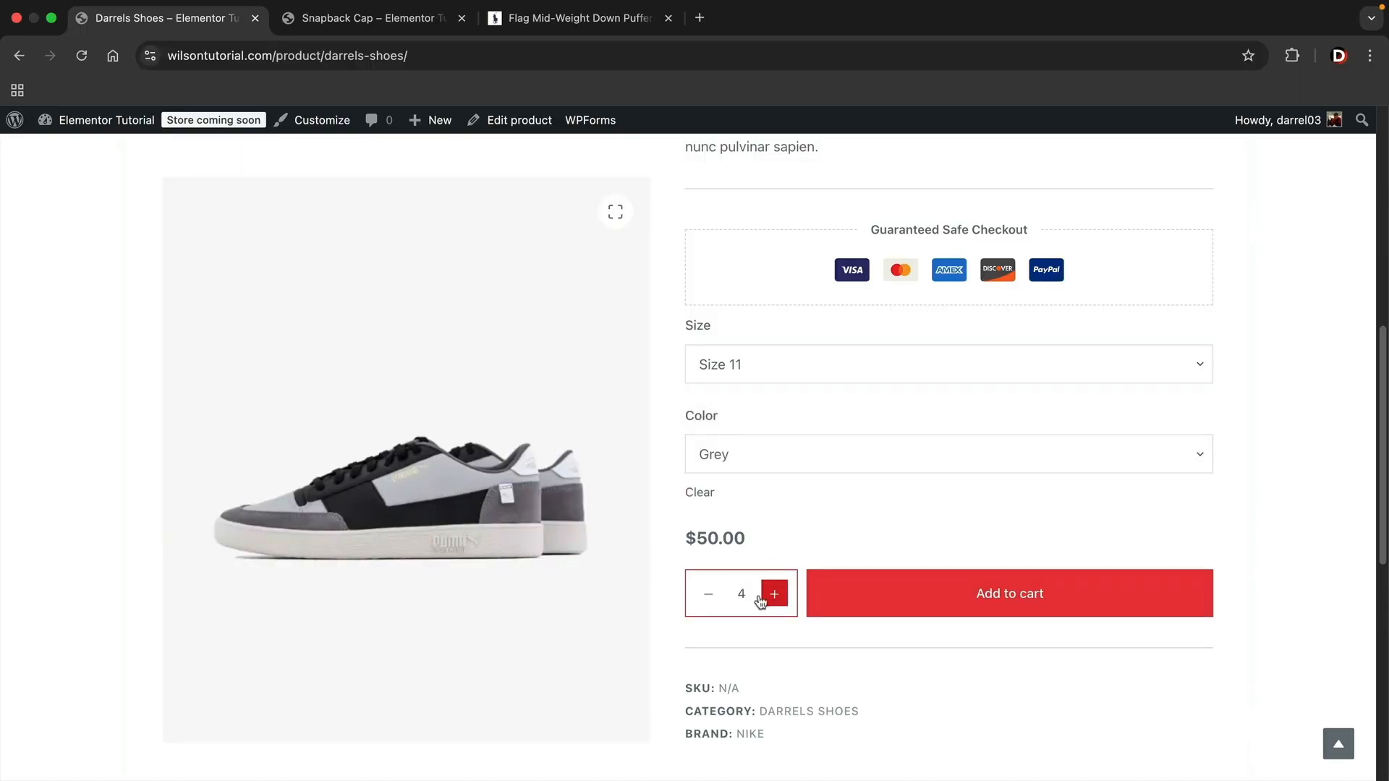
pyautogui.click(853, 601)
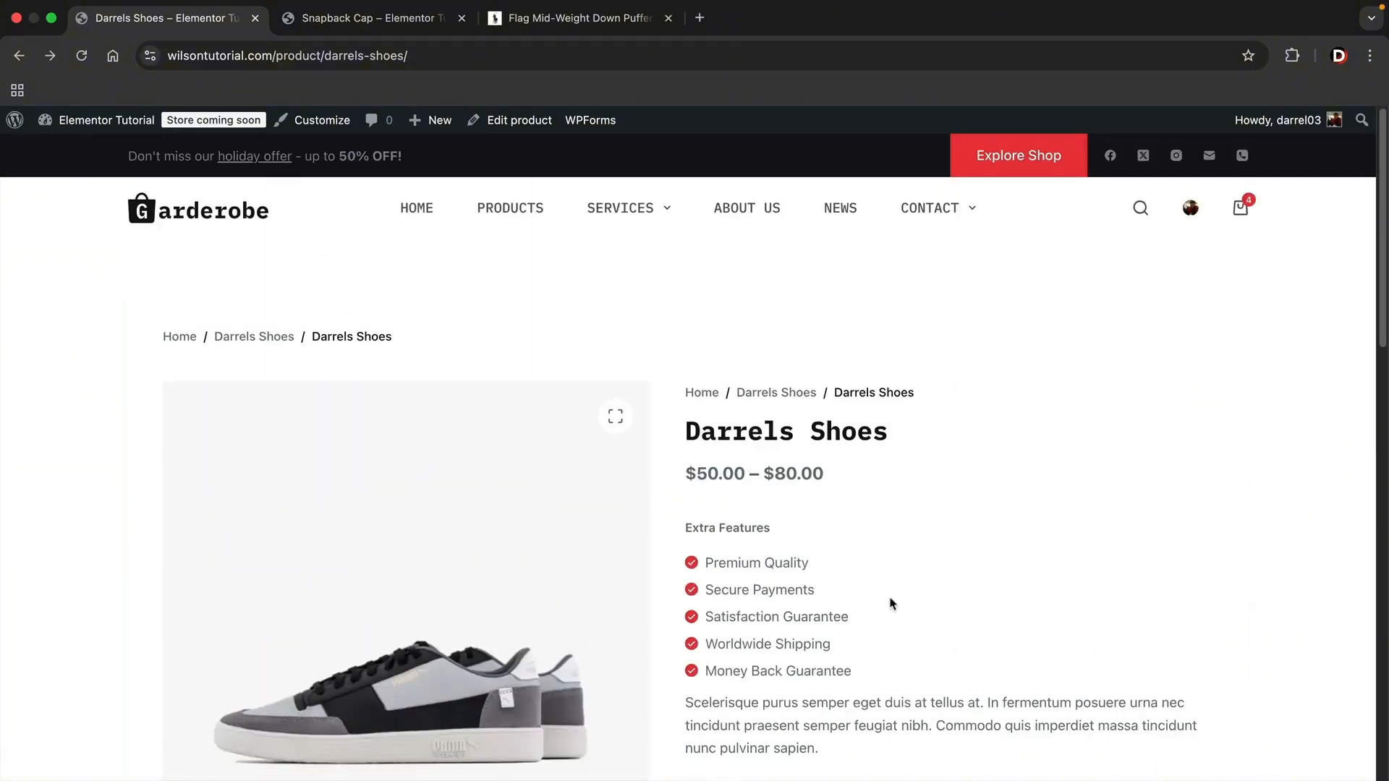
pyautogui.click(1240, 209)
# - Leave the storefront for the WordPress dashboard and open the product categories page
pyautogui.moveTo(101, 120)
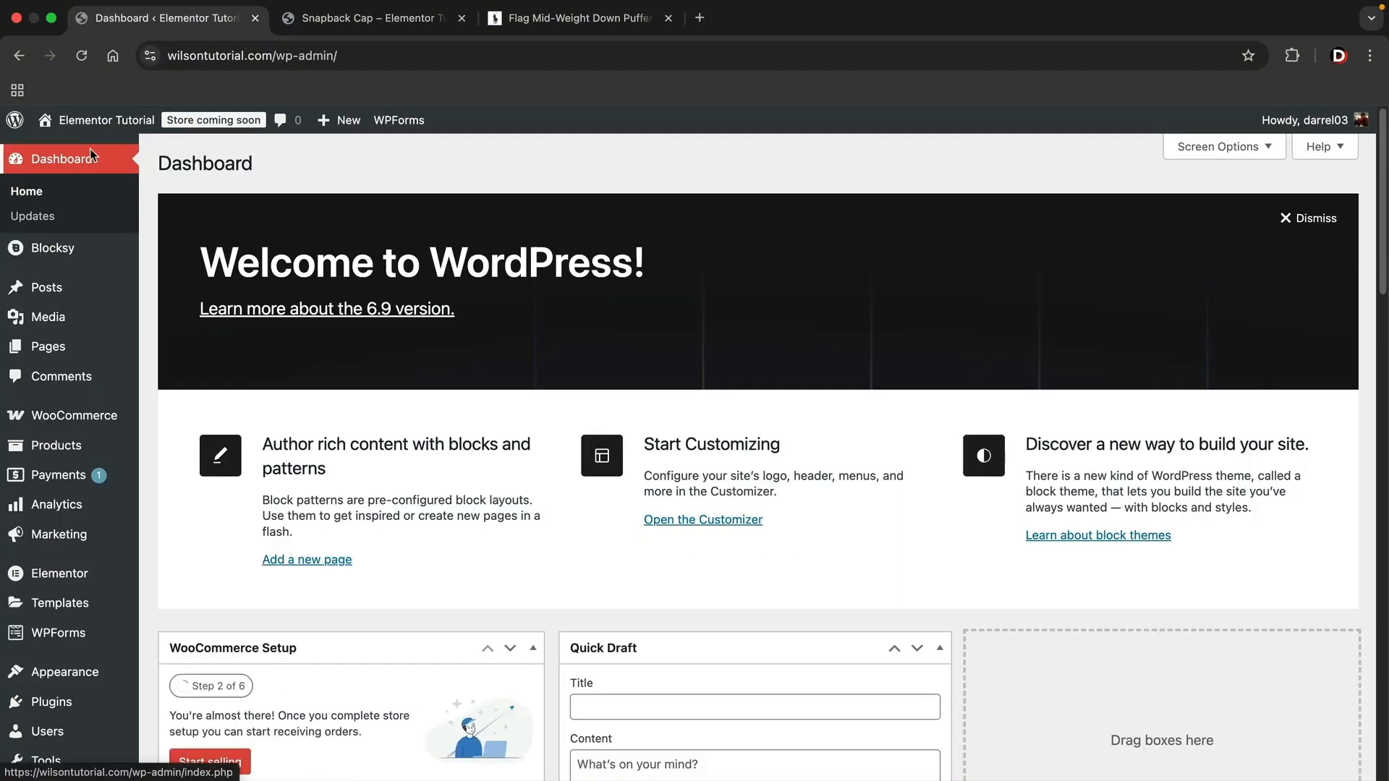
pyautogui.moveTo(58, 446)
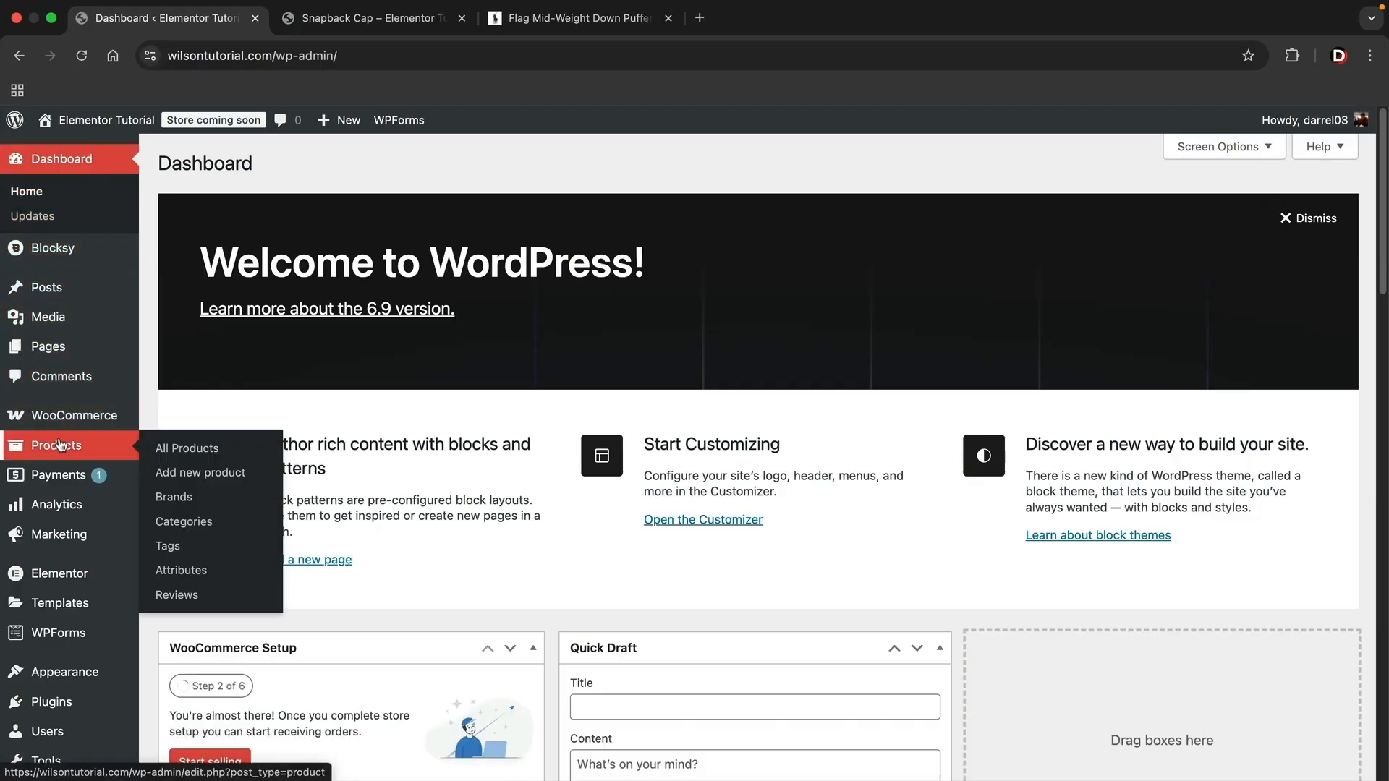
pyautogui.click(190, 528)
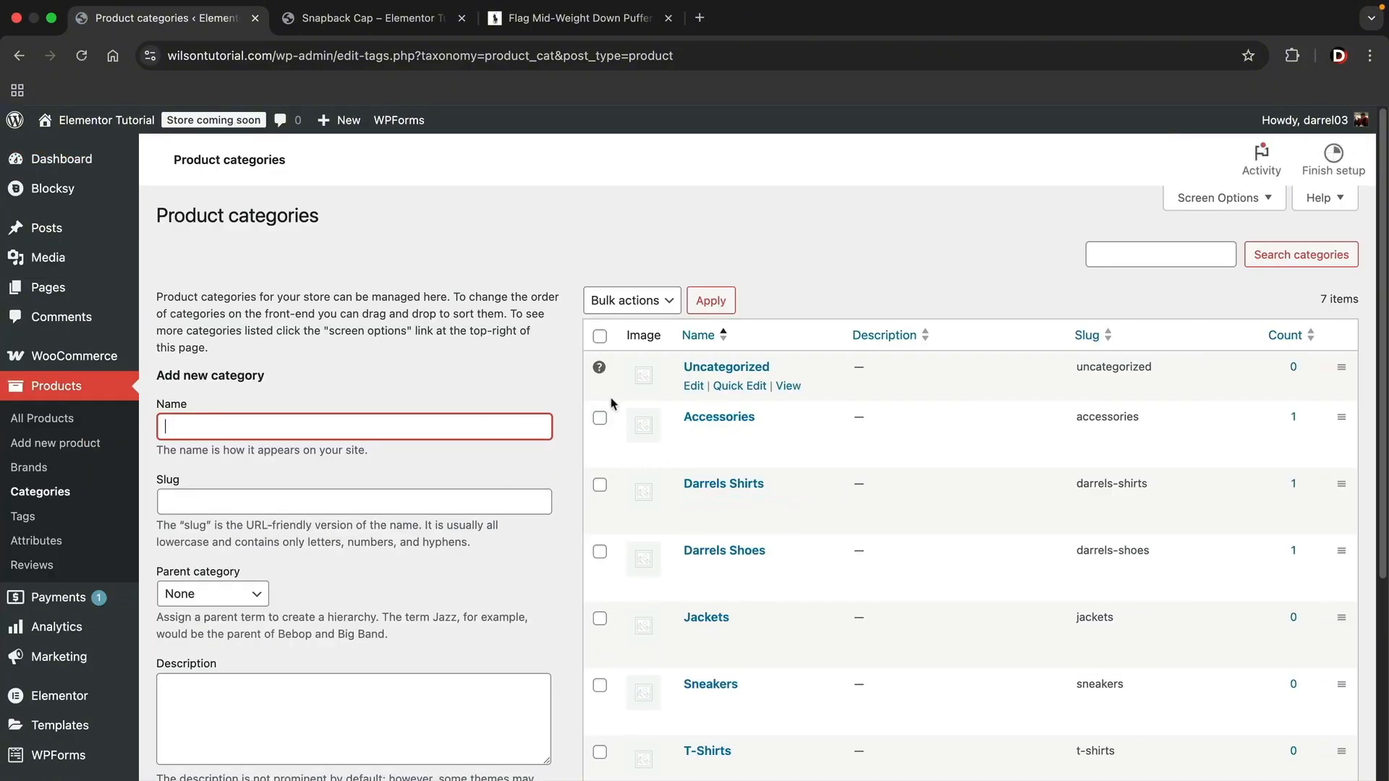
# - Delete the Accessories, Jackets, Sneakers and T-Shirts product categories in one bulk action
pyautogui.click(599, 419)
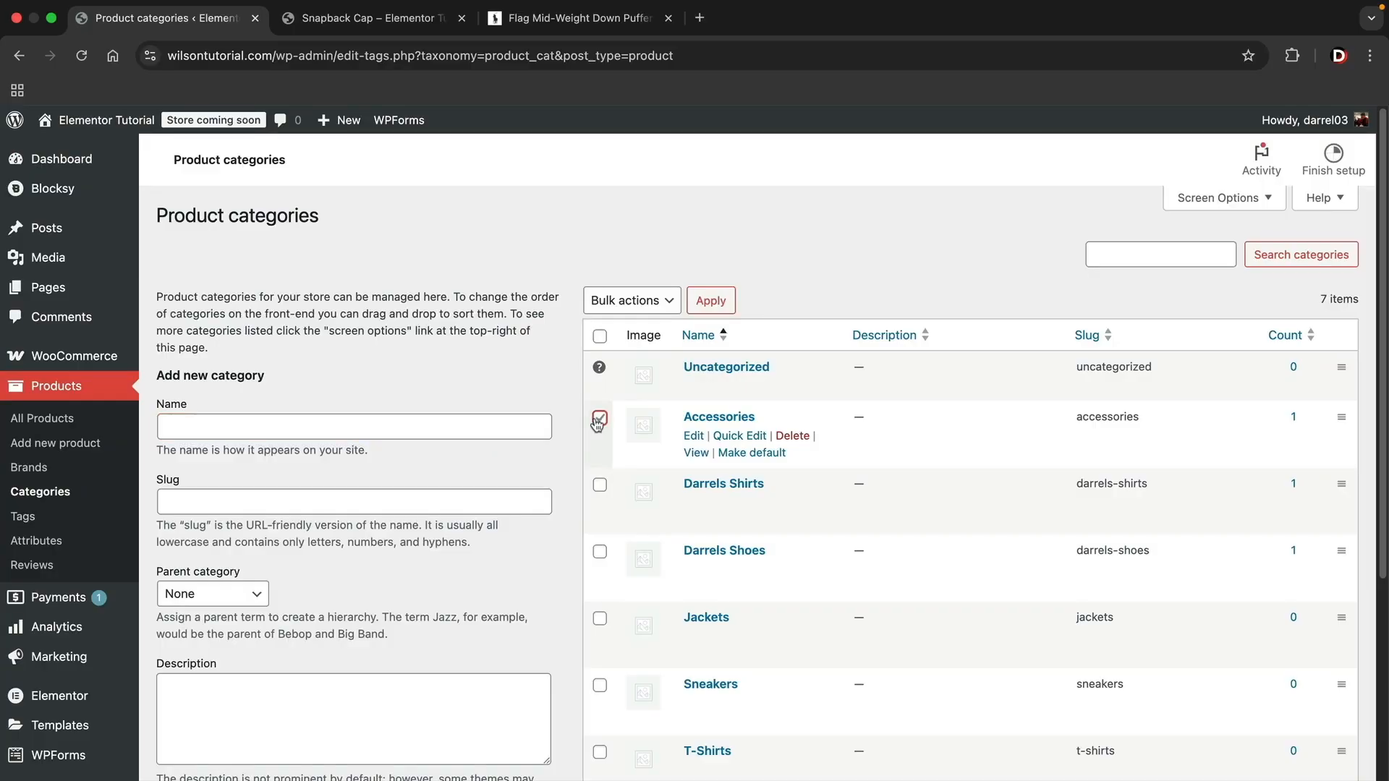
pyautogui.scroll(-3, 591, 434)
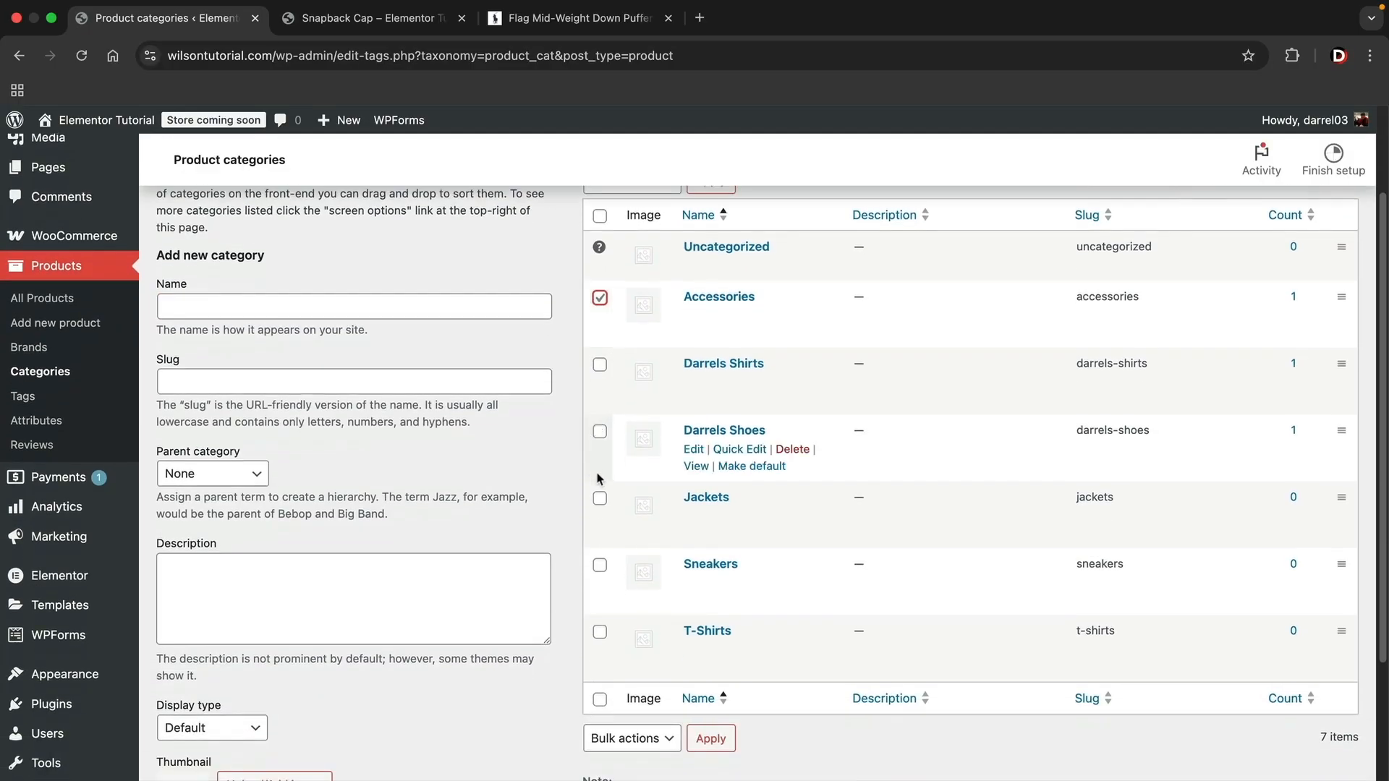
pyautogui.click(600, 499)
pyautogui.click(599, 565)
pyautogui.click(601, 632)
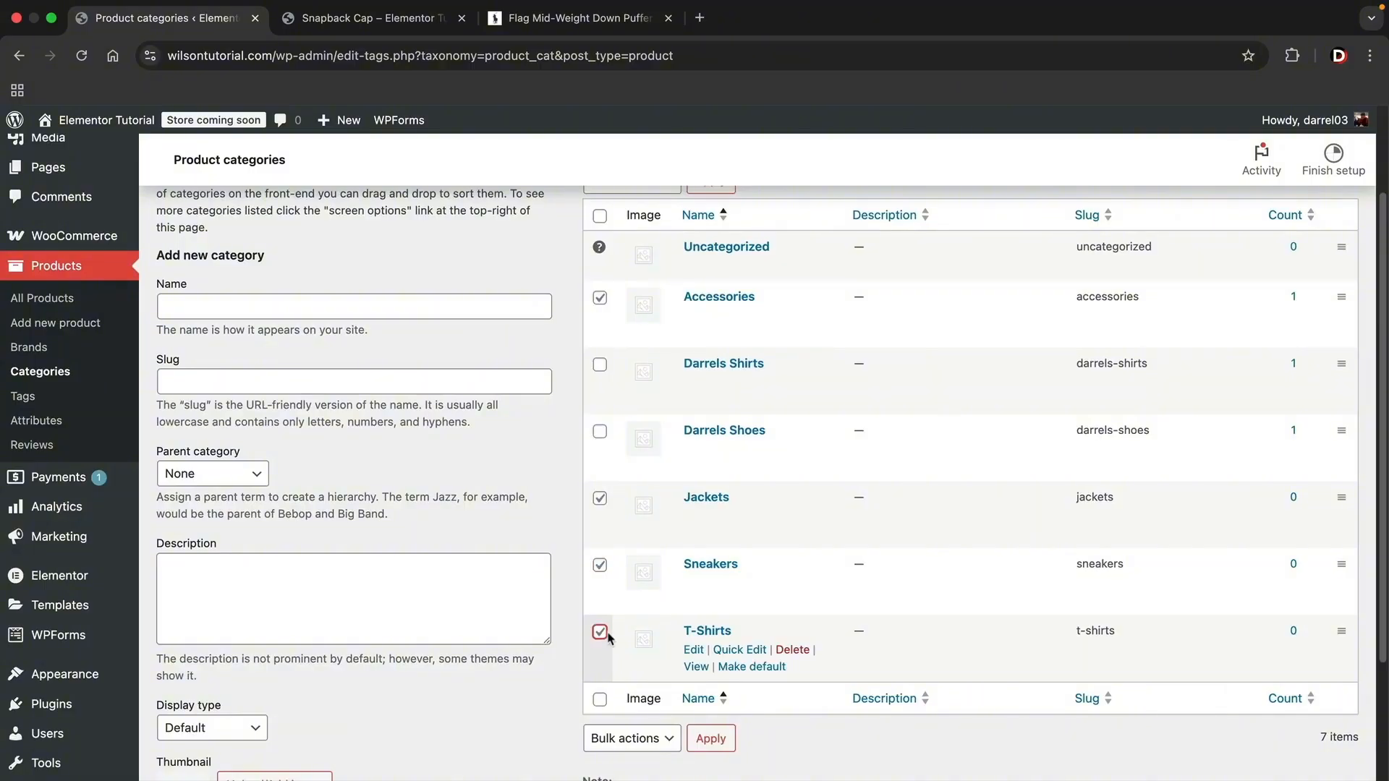
pyautogui.scroll(3, 672, 599)
pyautogui.click(627, 302)
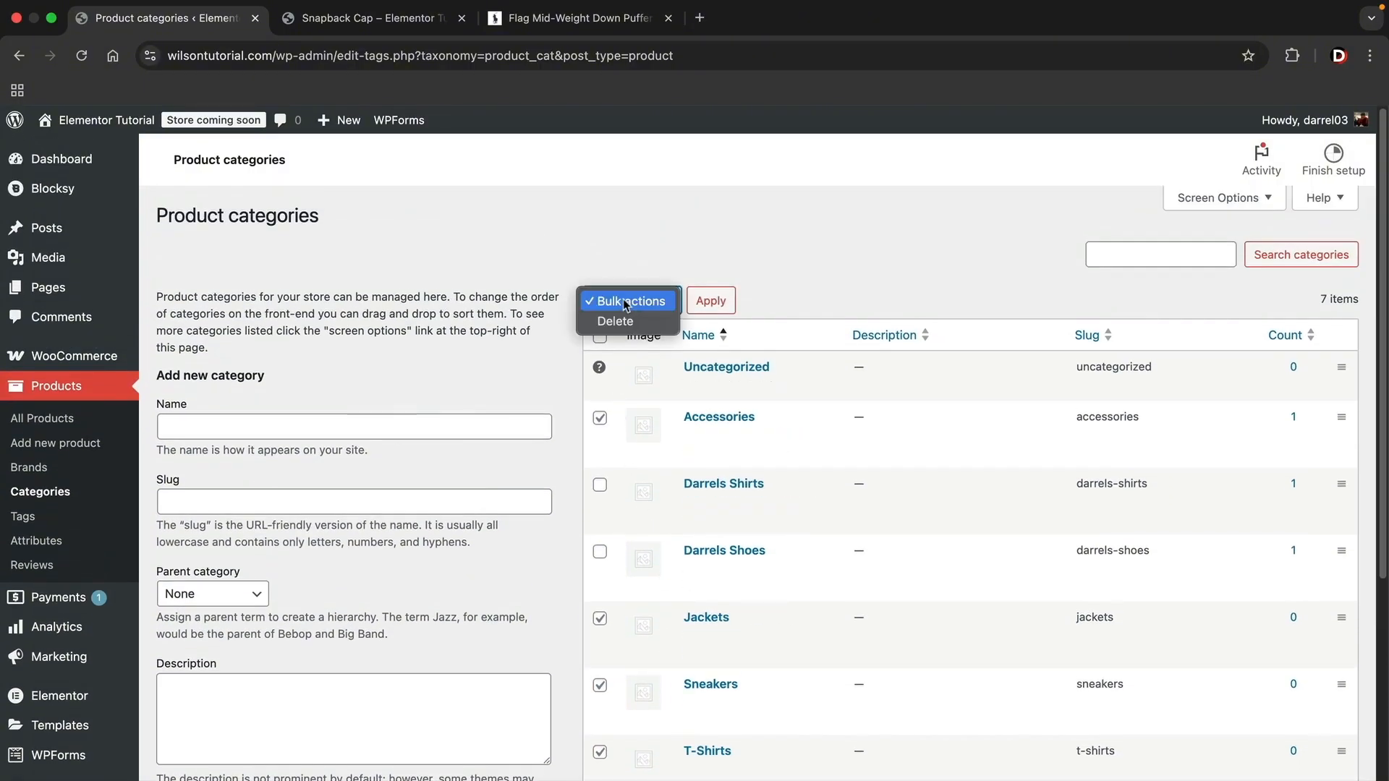
pyautogui.click(615, 321)
pyautogui.click(710, 300)
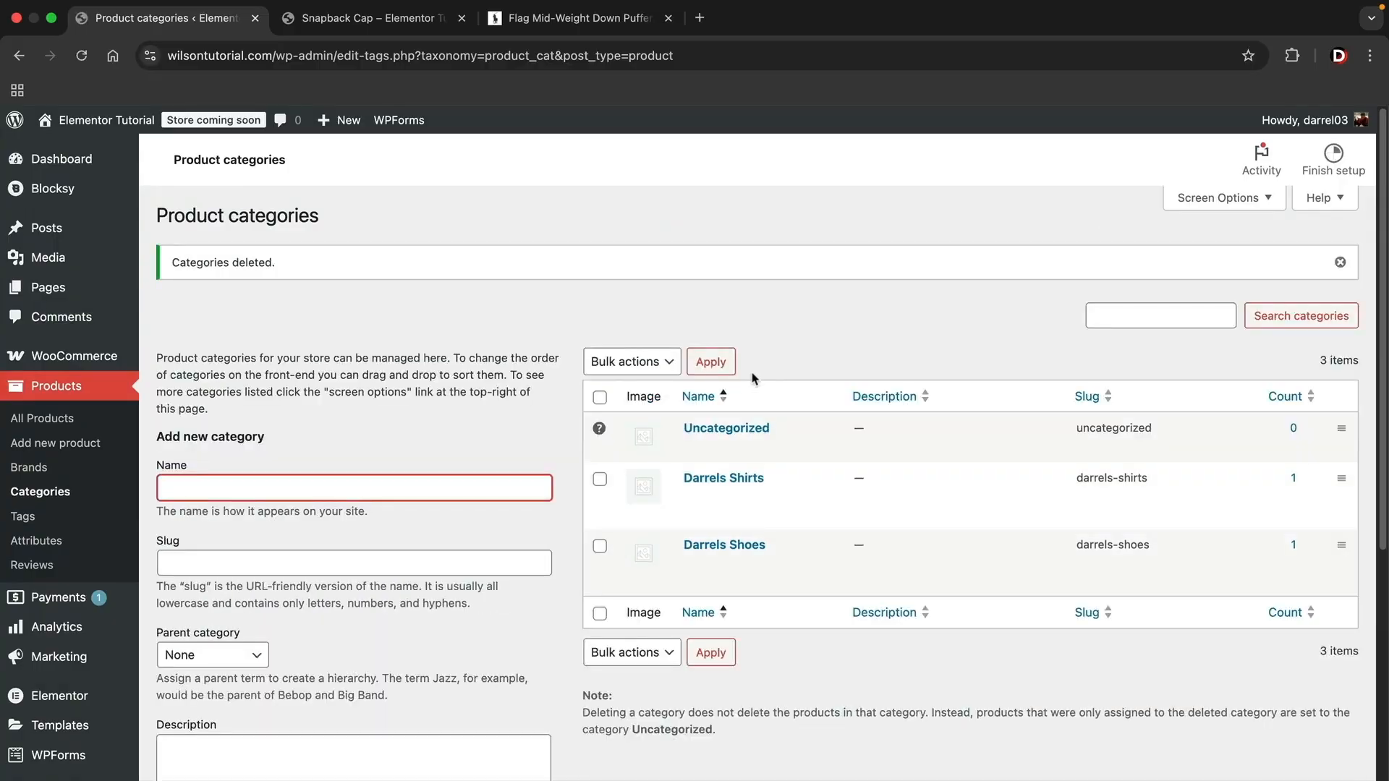
# - Quick-edit the Uncategorized category, setting both its name and slug to Darrels Gear, and update it
pyautogui.moveTo(727, 438)
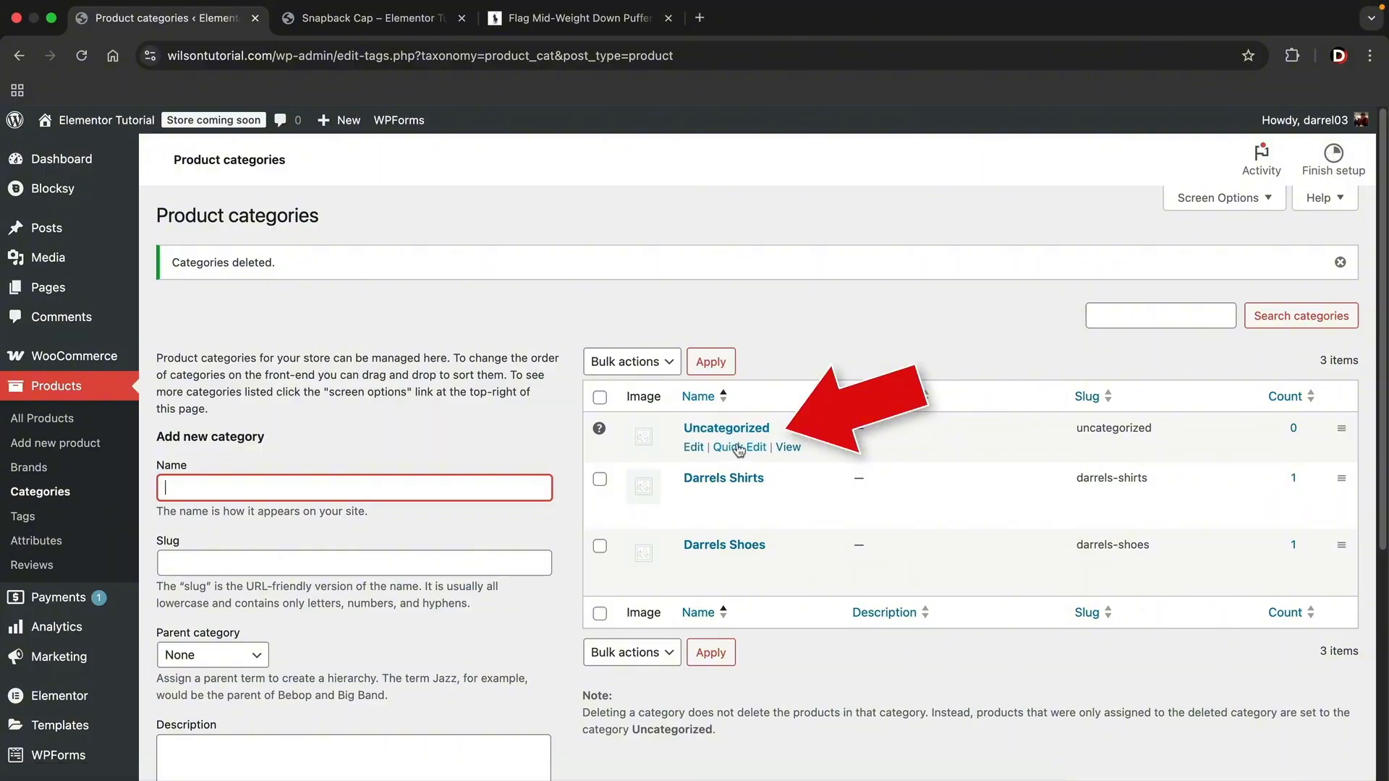
pyautogui.click(738, 448)
pyautogui.click(617, 463)
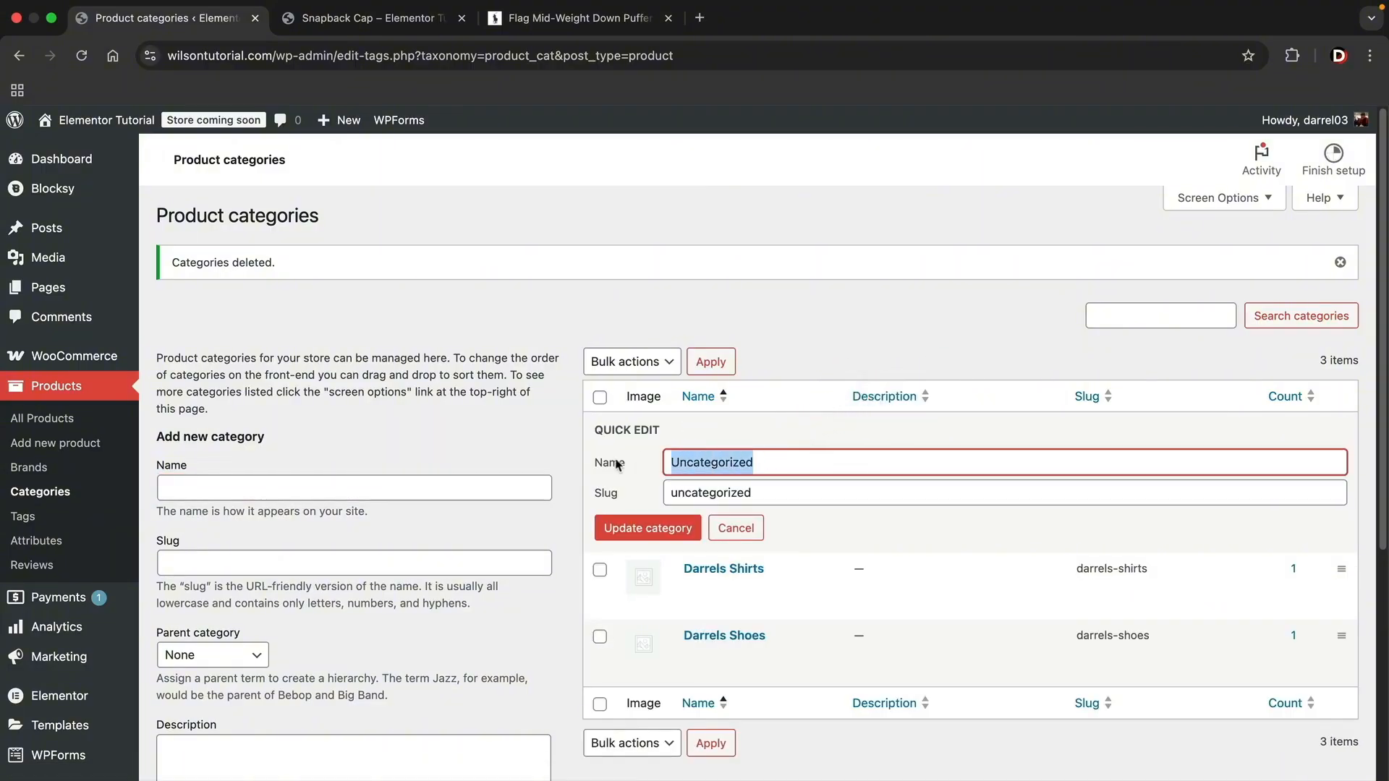
pyautogui.write('Darrels Gear')
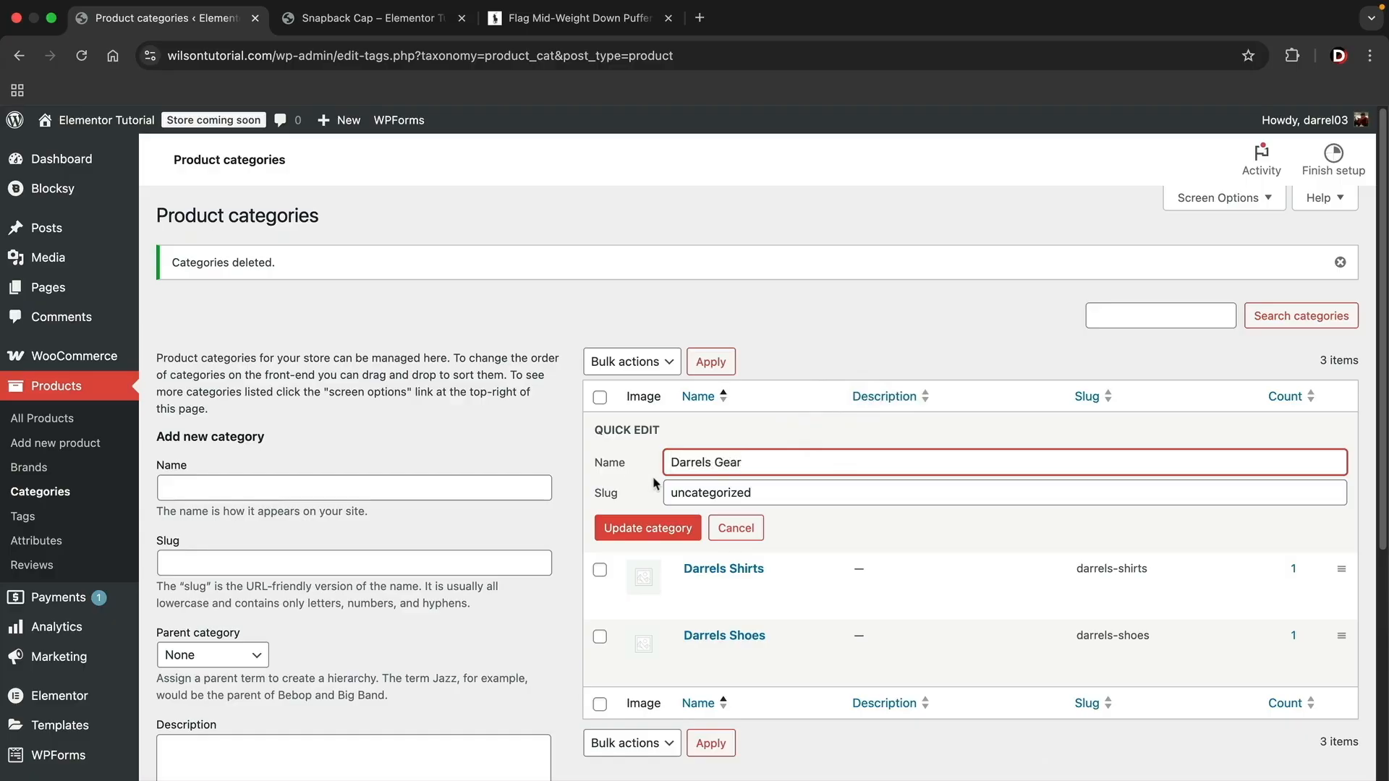
pyautogui.doubleClick(671, 492)
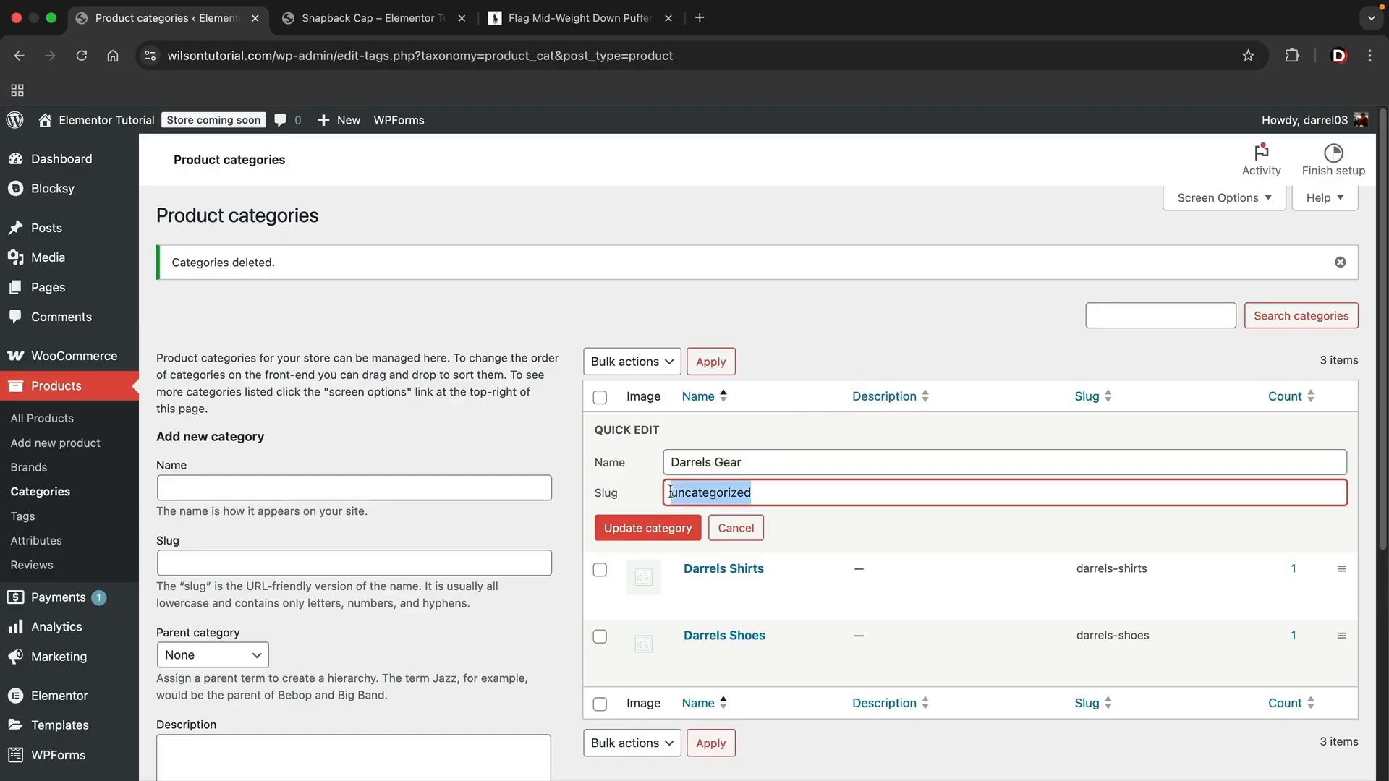
pyautogui.write('Darrels Gear')
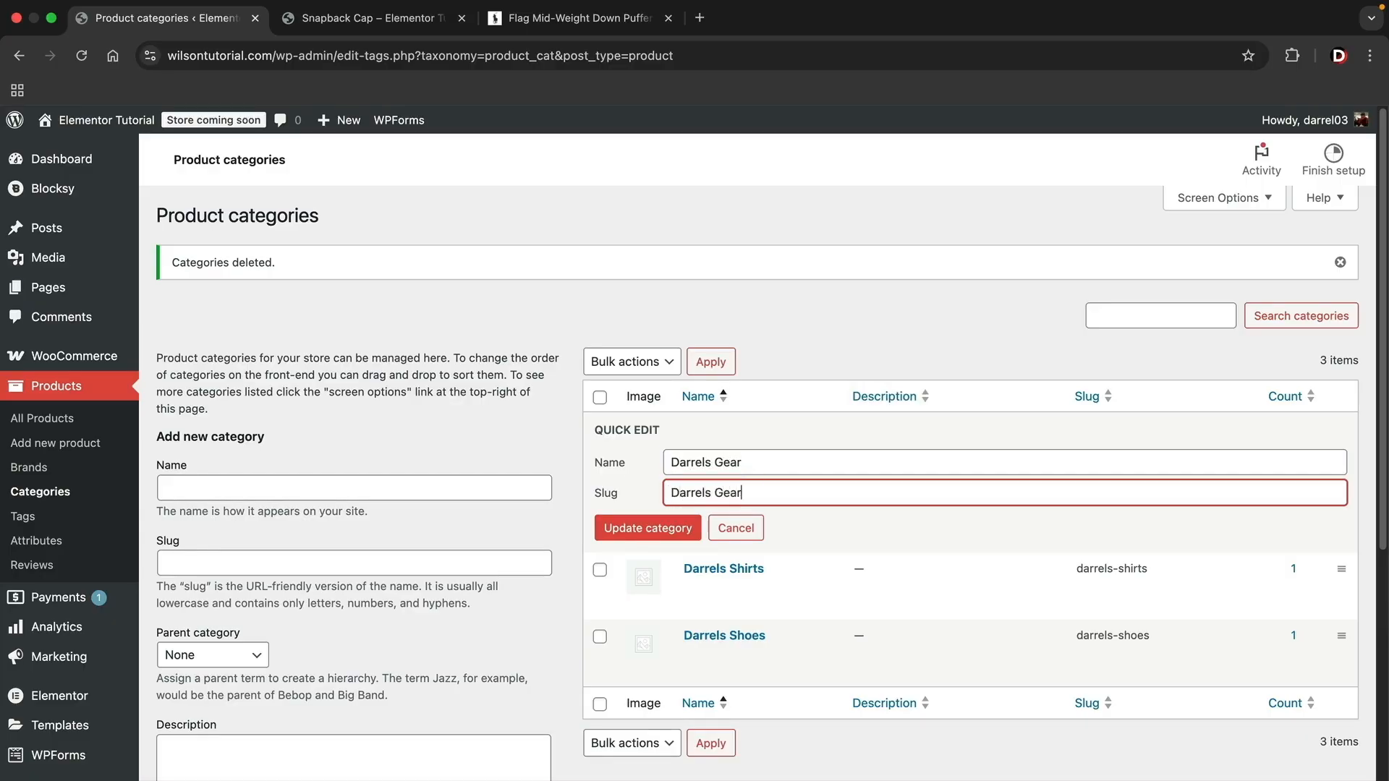
pyautogui.click(665, 531)
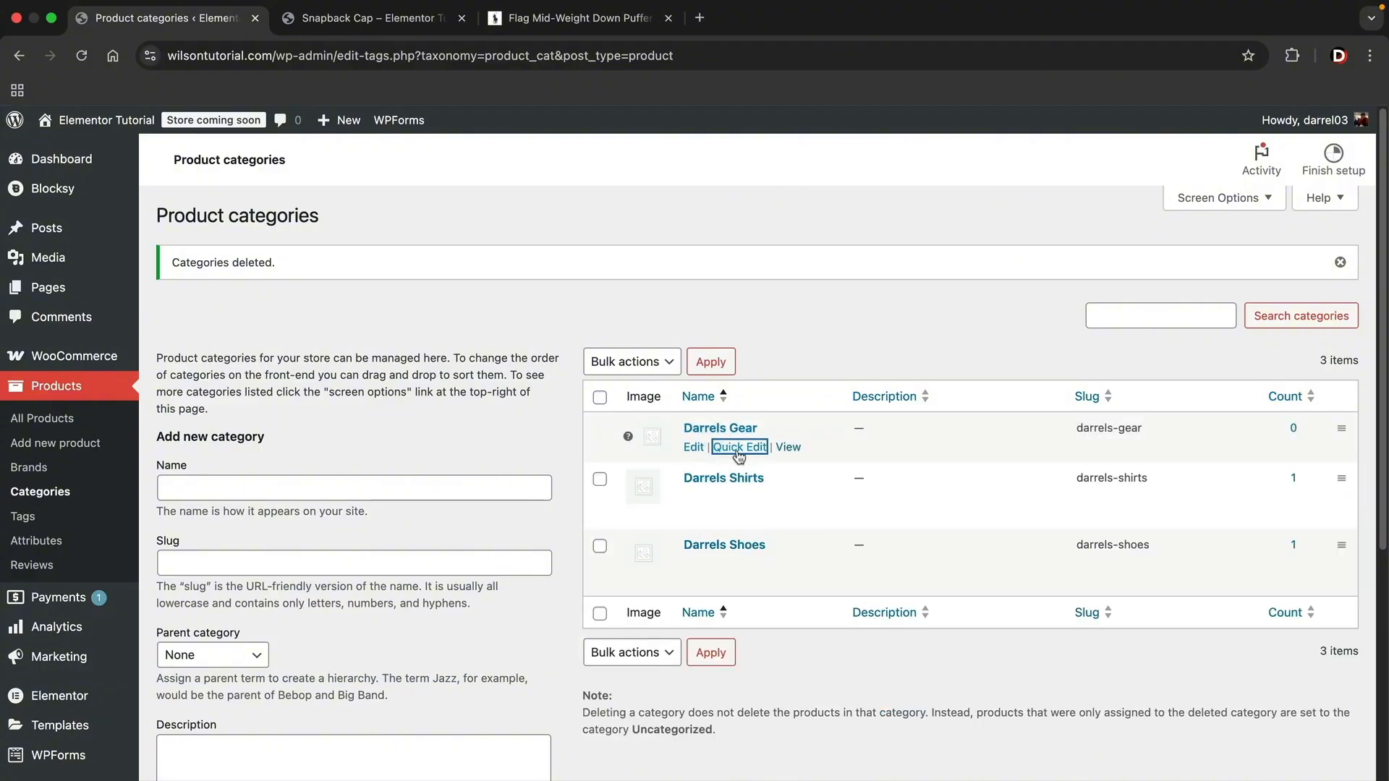
pyautogui.moveTo(628, 434)
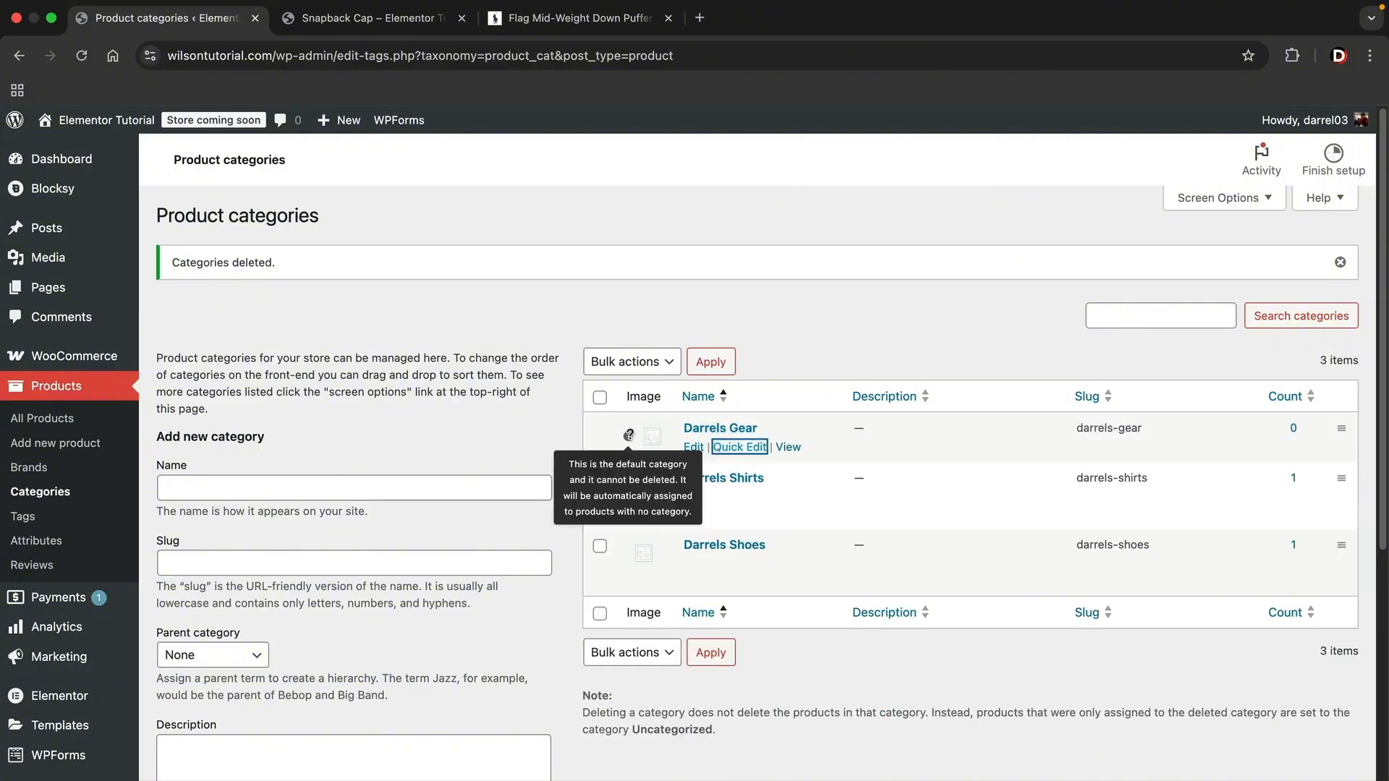